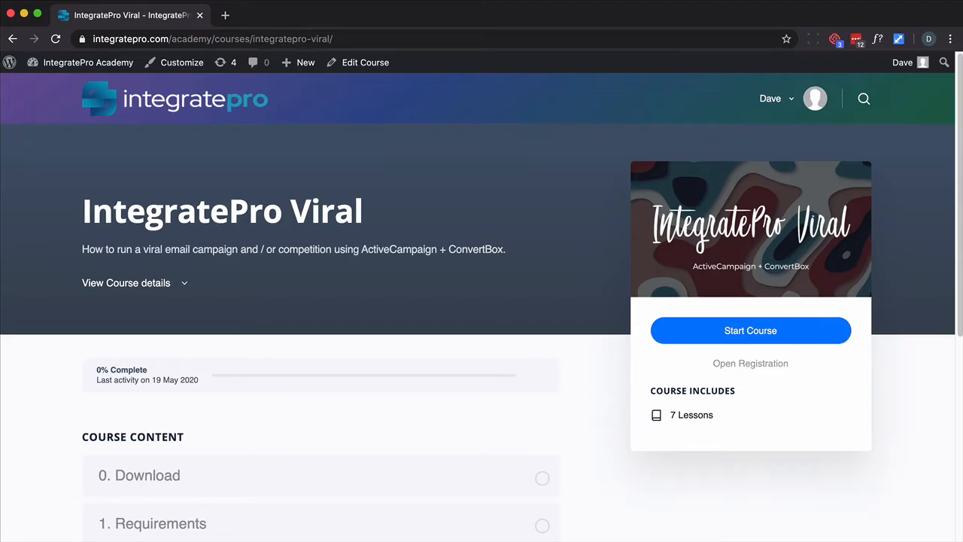
Open the course's Download lesson and download the IntegratePro Viral zip file
scroll(311, 296, down, 5)
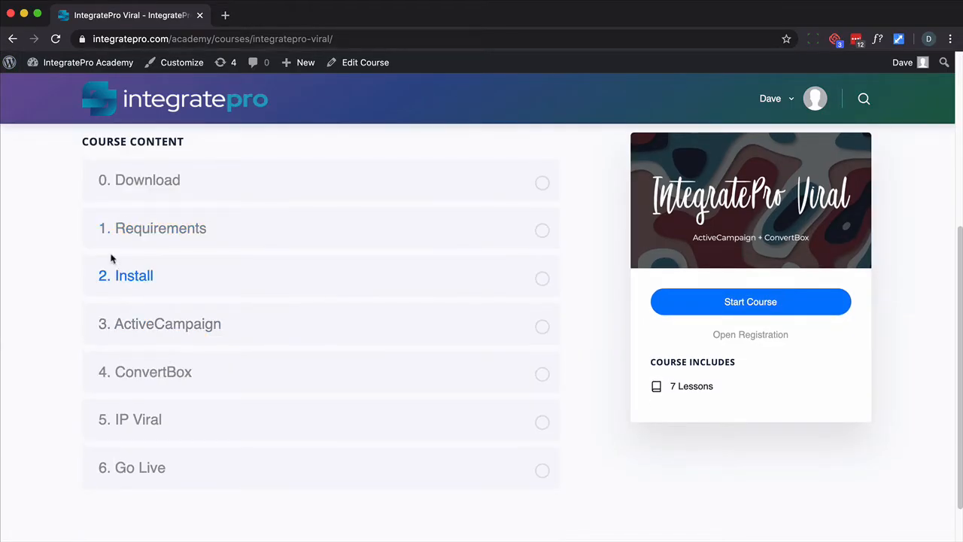
click(135, 187)
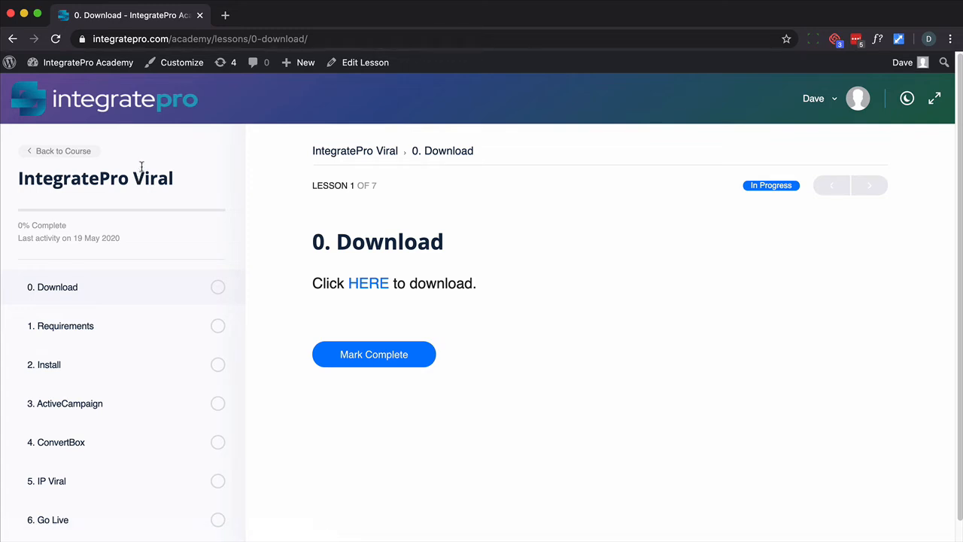
click(369, 285)
Read the Requirements and Install lessons of the course
click(143, 329)
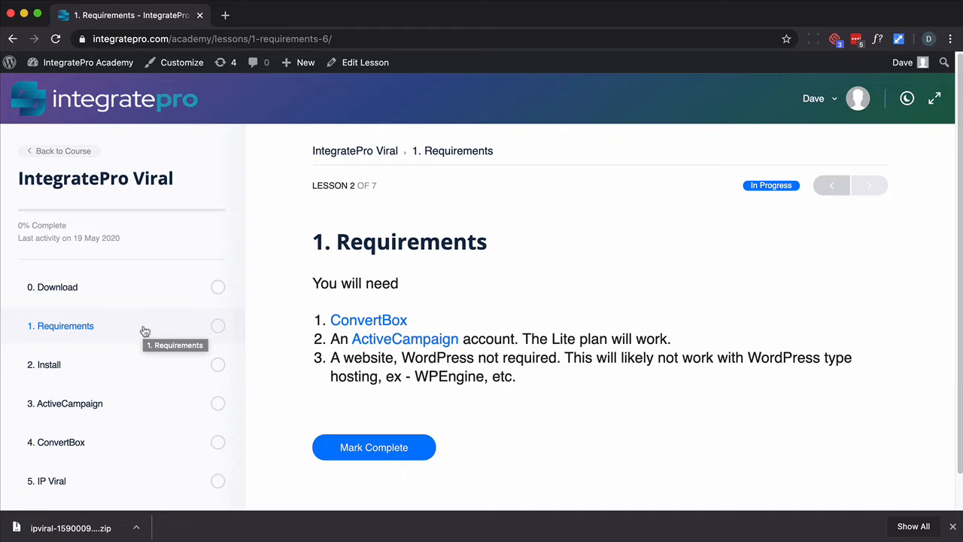
click(107, 362)
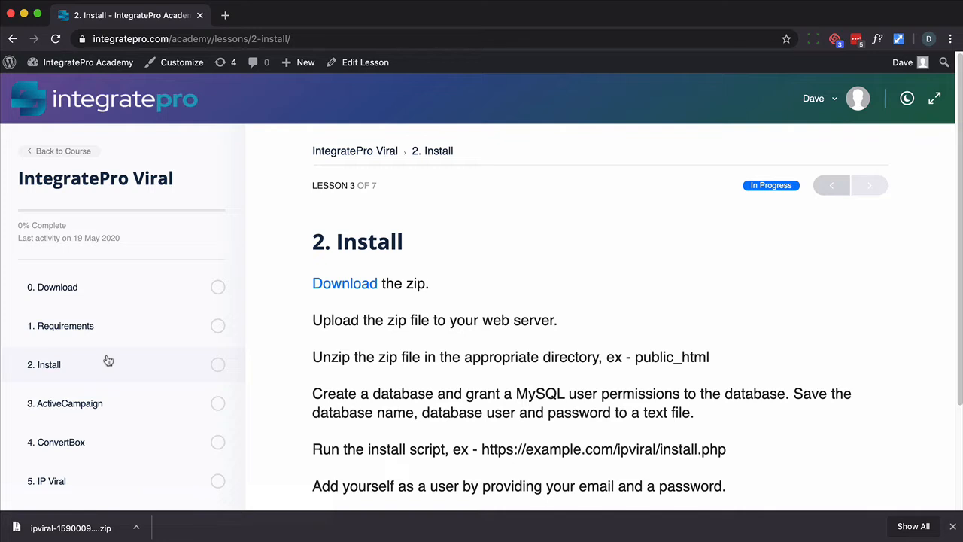
scroll(120, 377, down, 2)
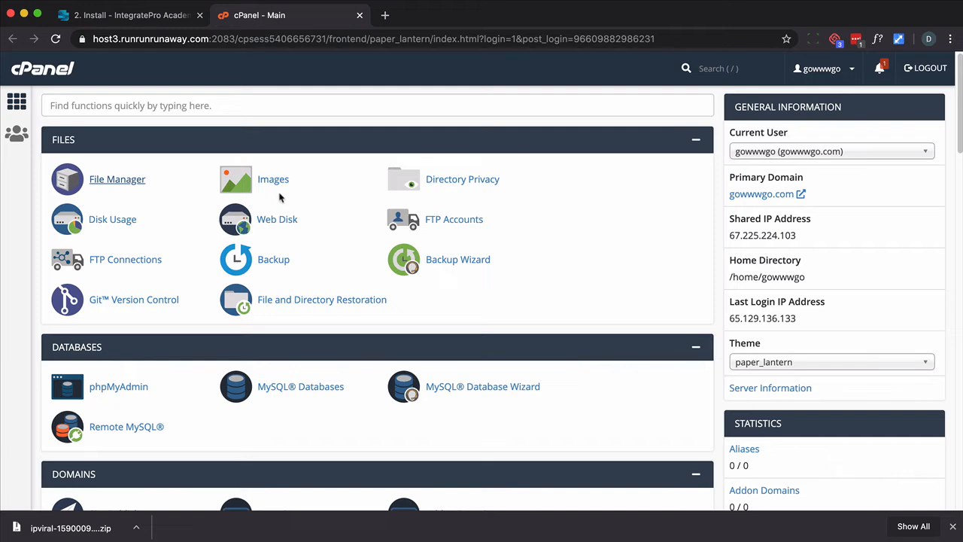
Open File Manager, go into public_html and upload the downloaded ipviral zip there
click(103, 180)
scroll(248, 288, down, 2)
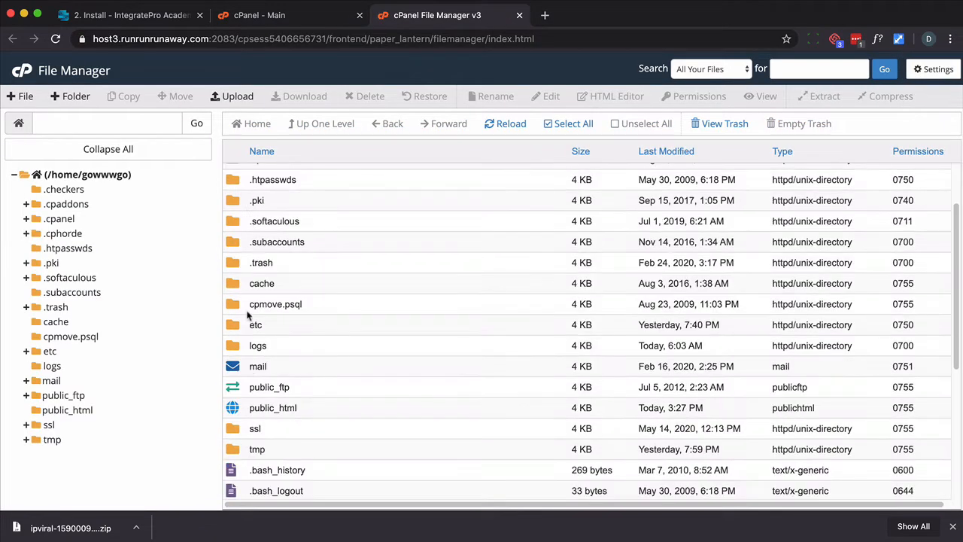
double_click(252, 409)
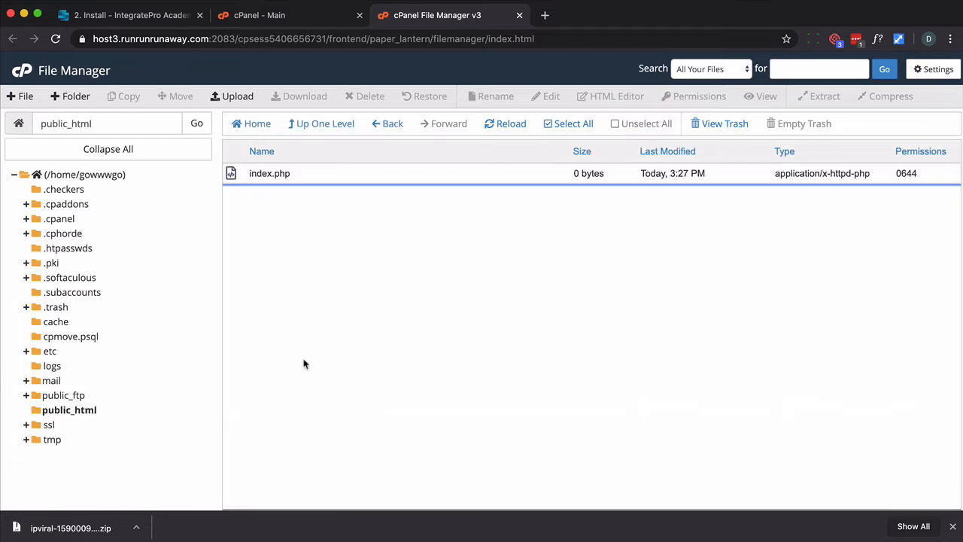
click(232, 97)
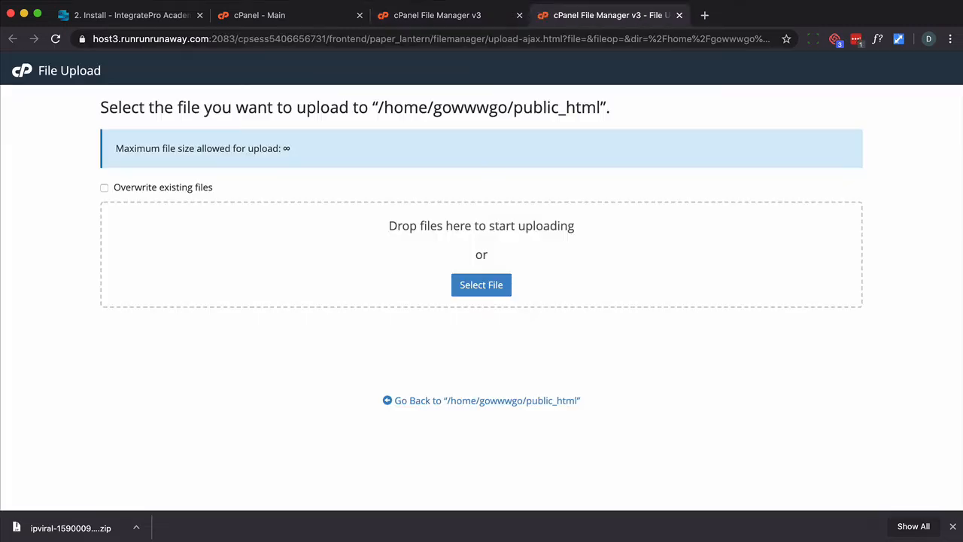
drag(79, 531, 458, 297)
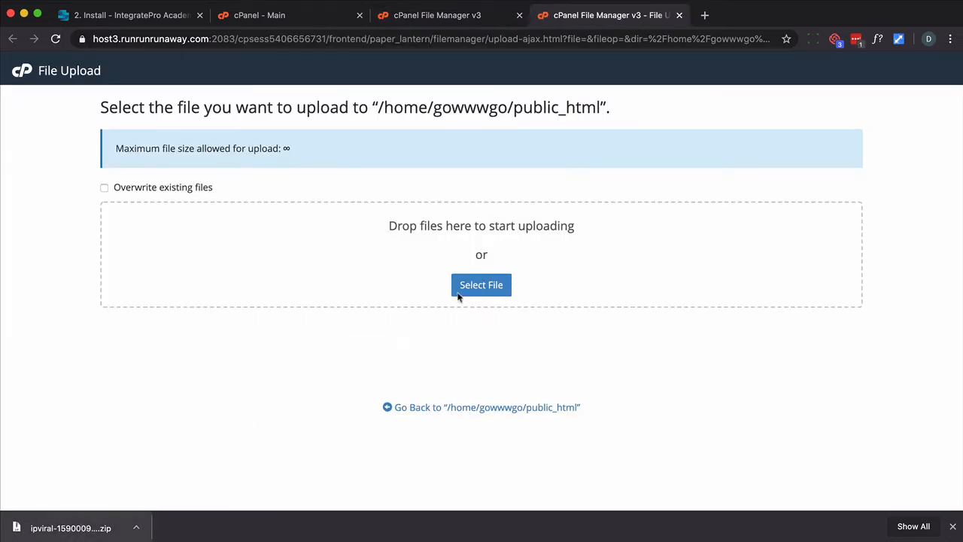
click(492, 407)
Extract ipviral-1590009824.zip inside public_html and open the extracted ipviral folder
click(232, 195)
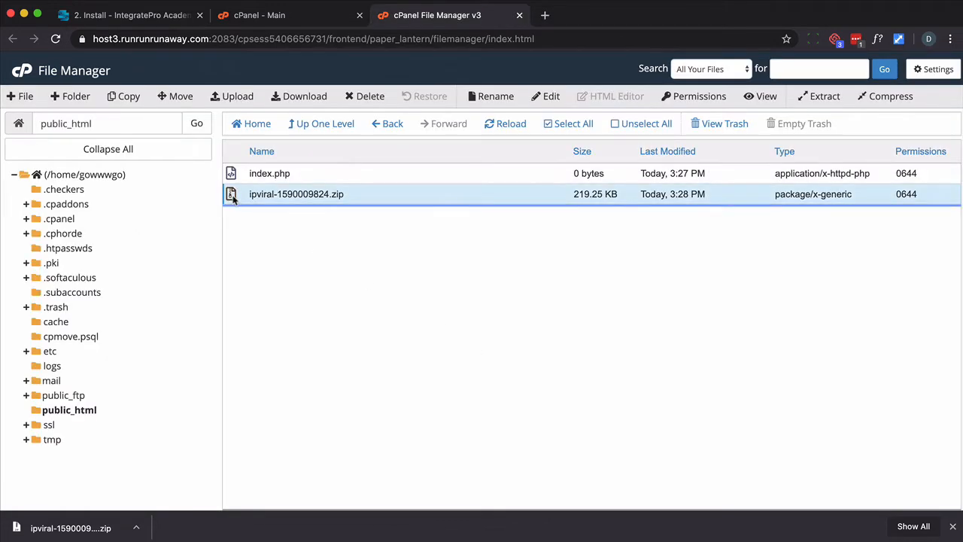
click(820, 96)
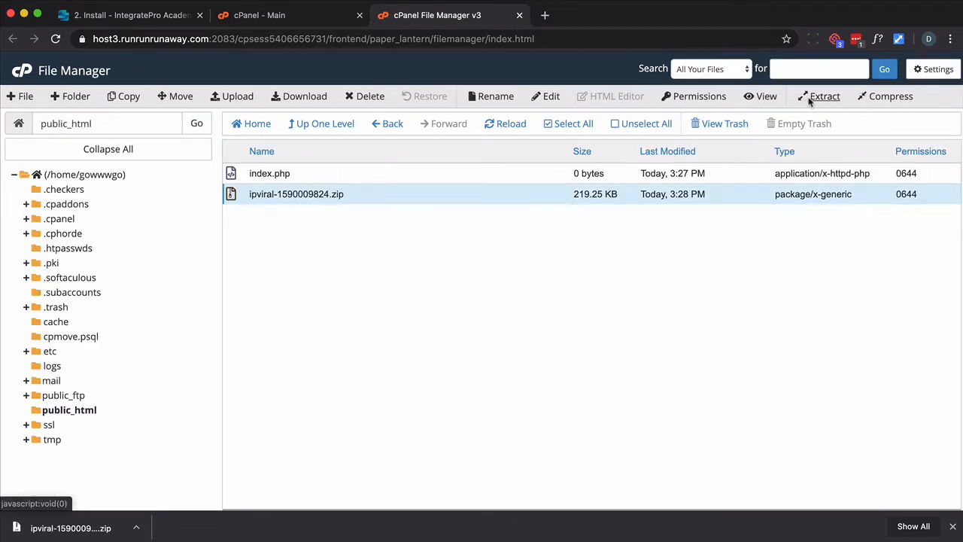
click(581, 348)
click(689, 416)
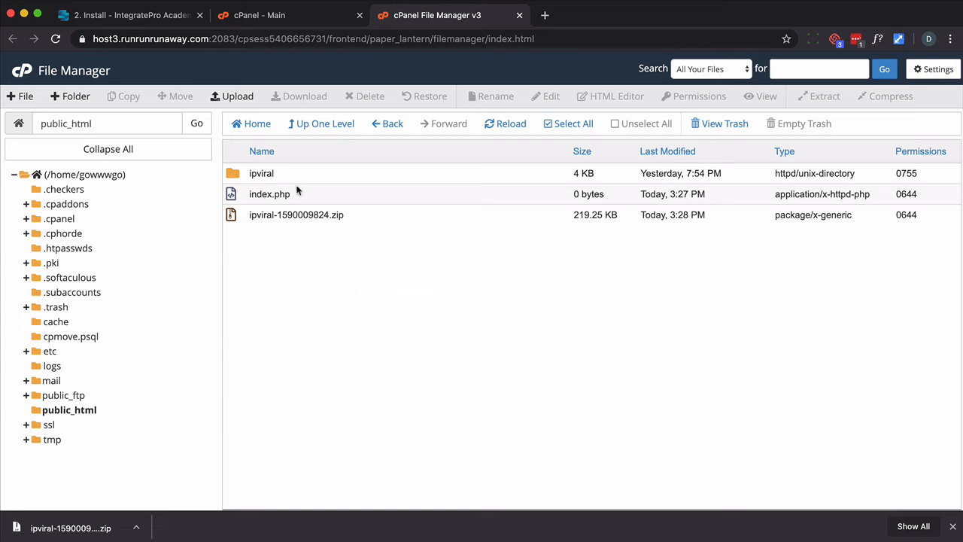
double_click(232, 174)
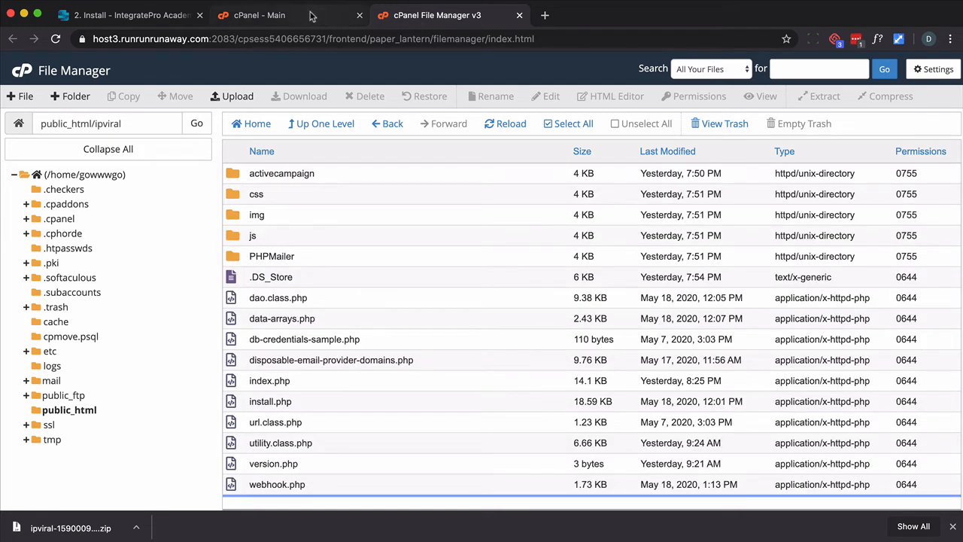
Create a new MySQL database named ipviral
click(313, 17)
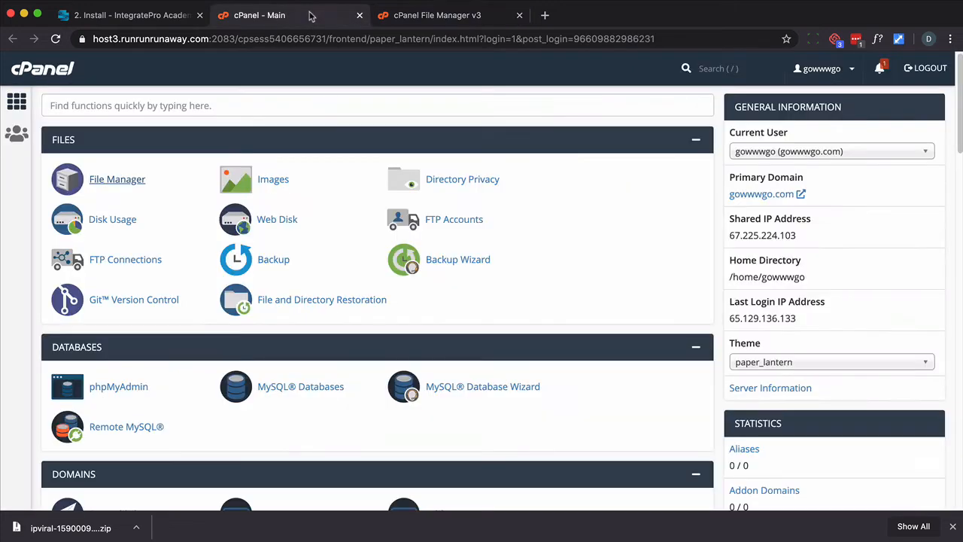
click(272, 387)
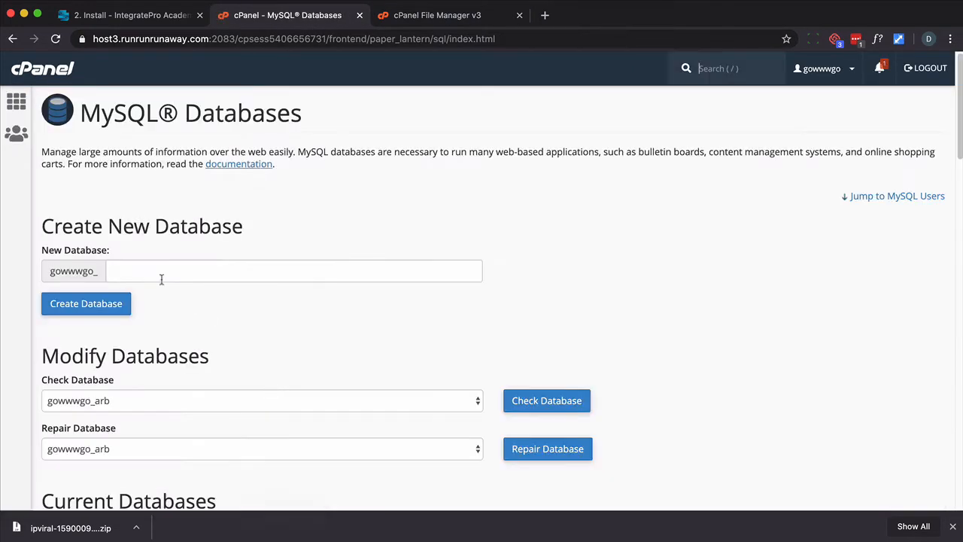
click(161, 277)
text(ipviral)
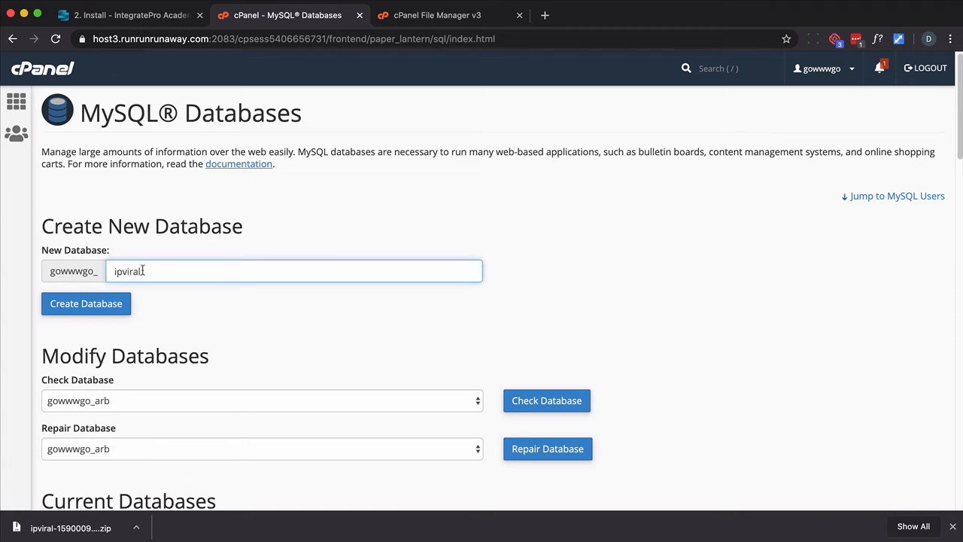
click(118, 310)
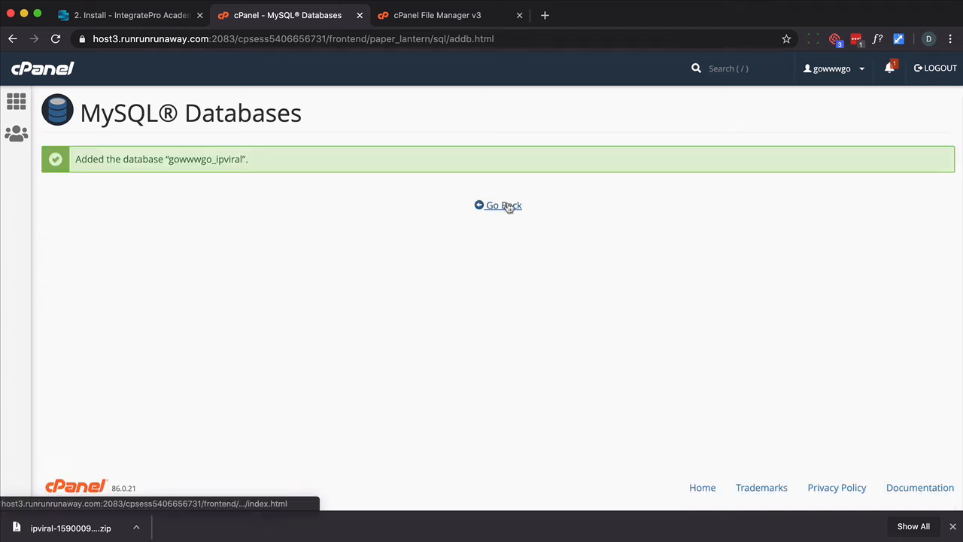
click(506, 206)
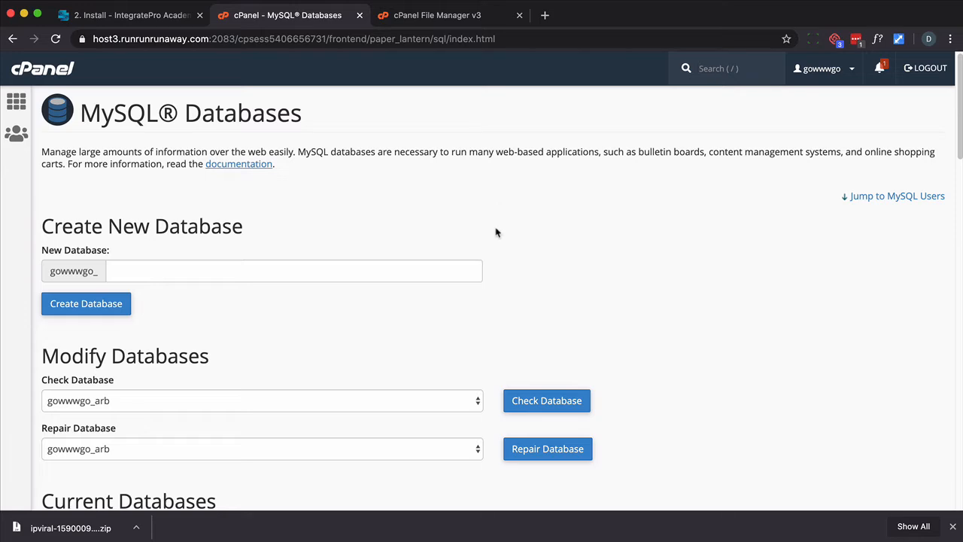
Add user gowwwgo_user198 to the gowwwgo_ipviral database
scroll(498, 230, down, 5)
scroll(501, 231, down, 9)
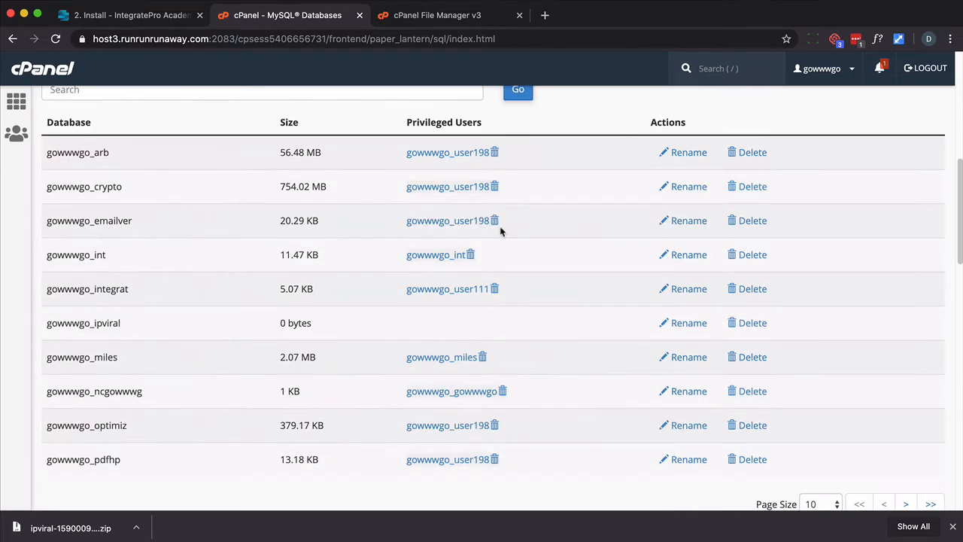
scroll(503, 231, down, 6)
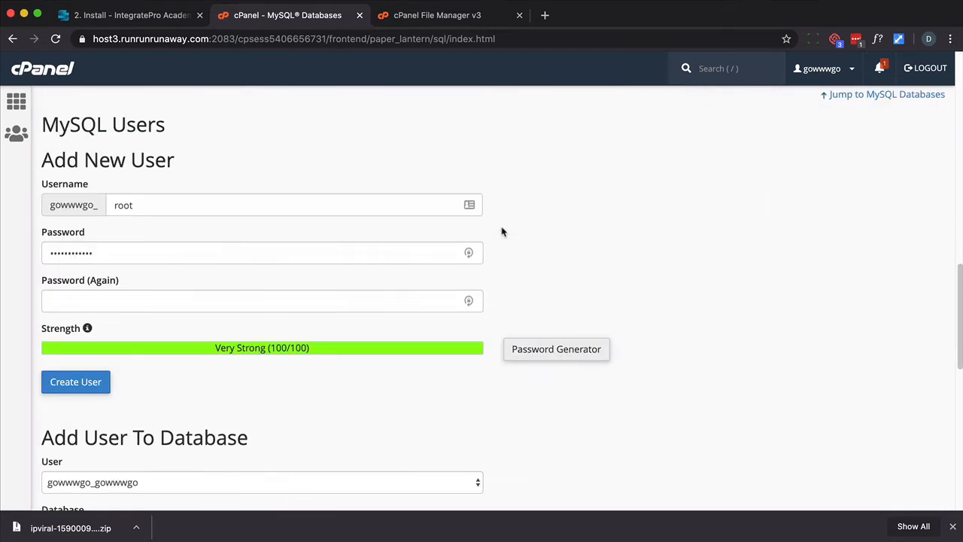
click(215, 325)
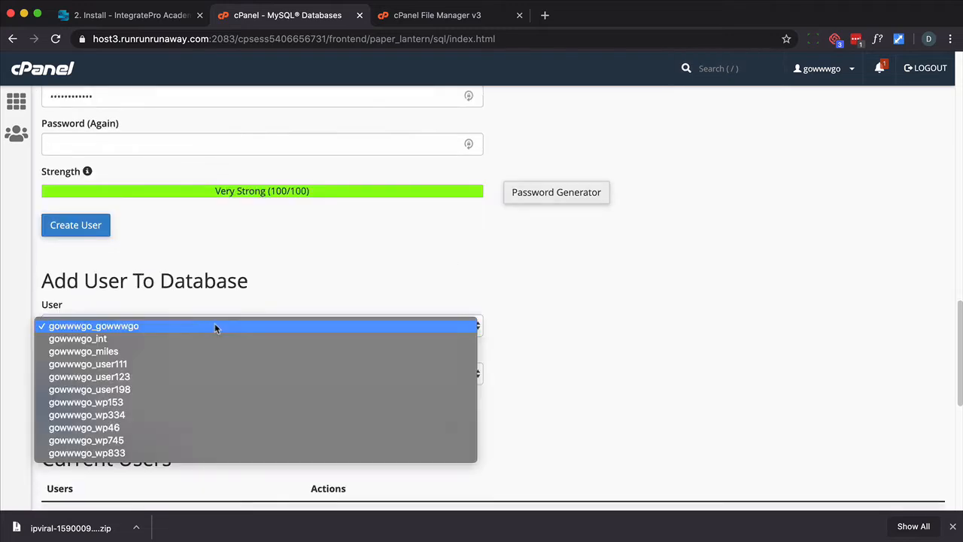
click(150, 389)
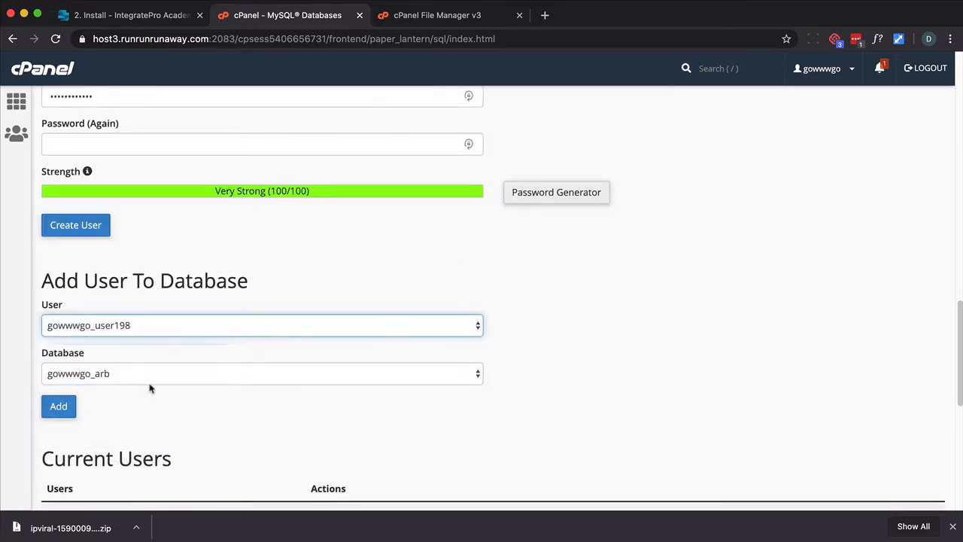
click(148, 378)
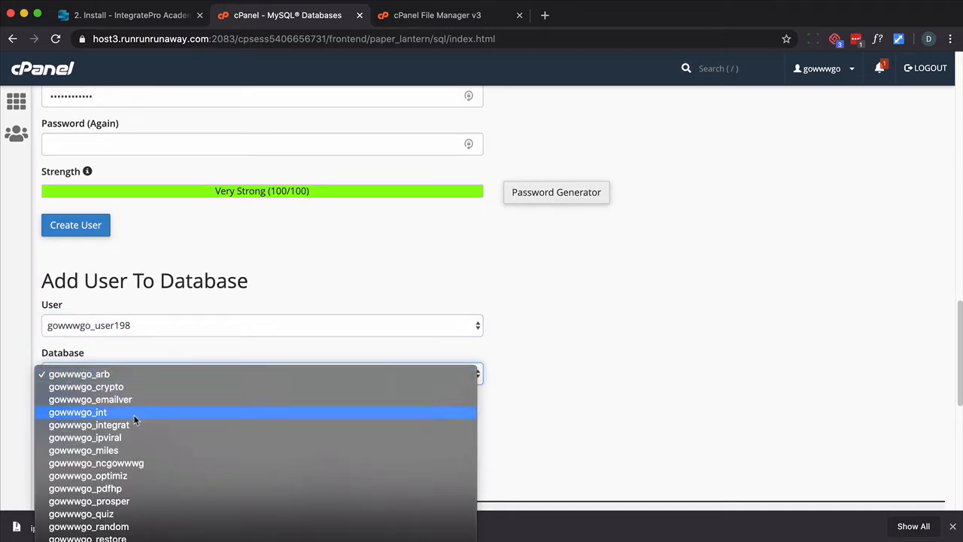
click(98, 437)
click(56, 409)
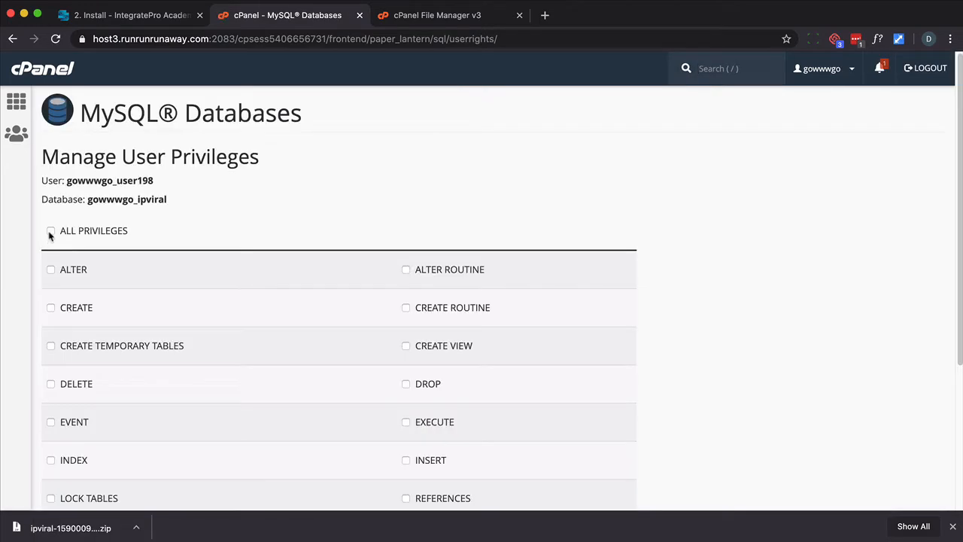
Grant the user all privileges on the database and save the changes
click(49, 231)
scroll(201, 292, down, 5)
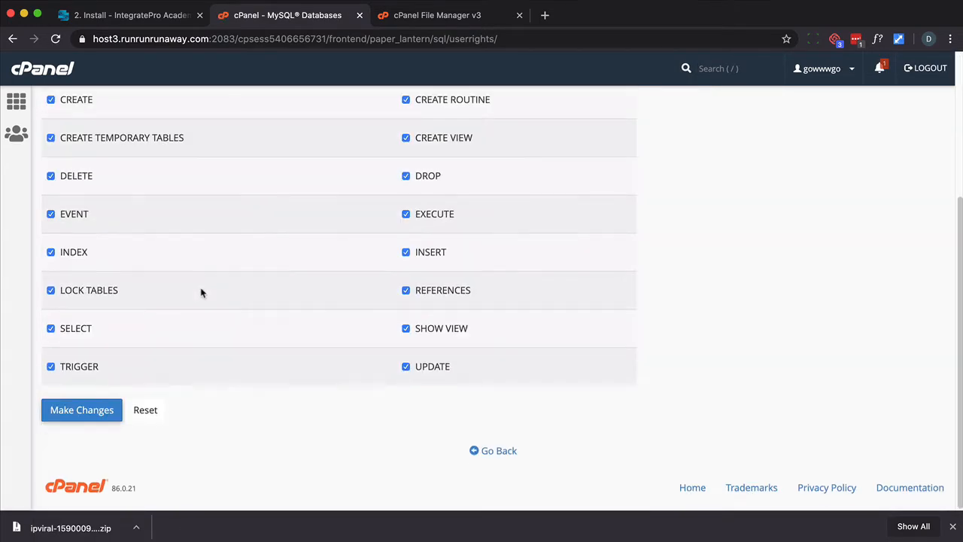
click(99, 416)
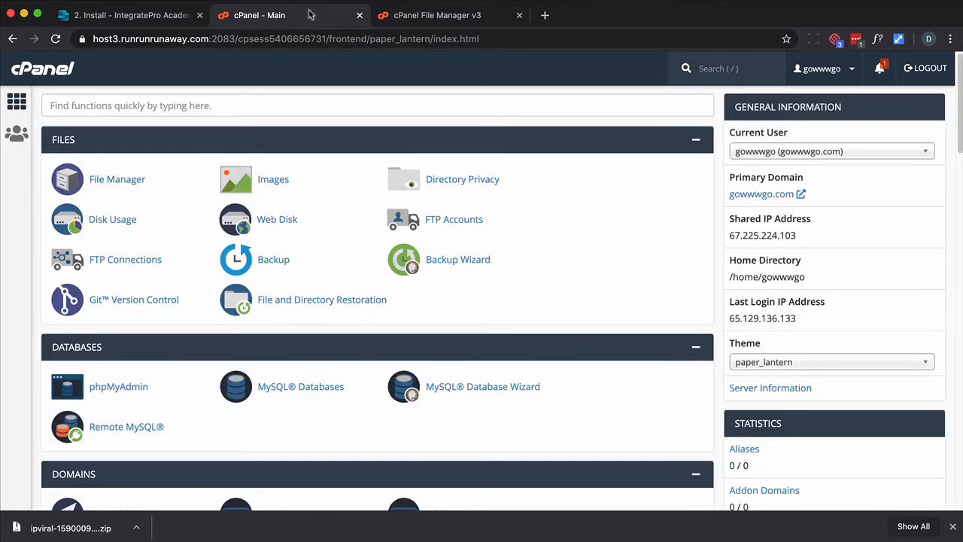
Open gowwwgo.com/ipviral/install.php in a new tab and continue through the first two installer steps
click(545, 15)
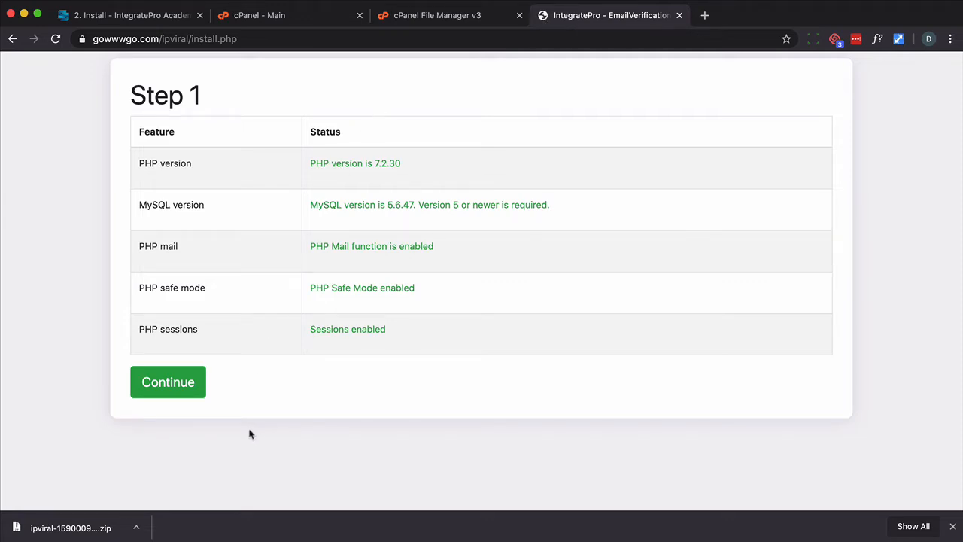
click(174, 385)
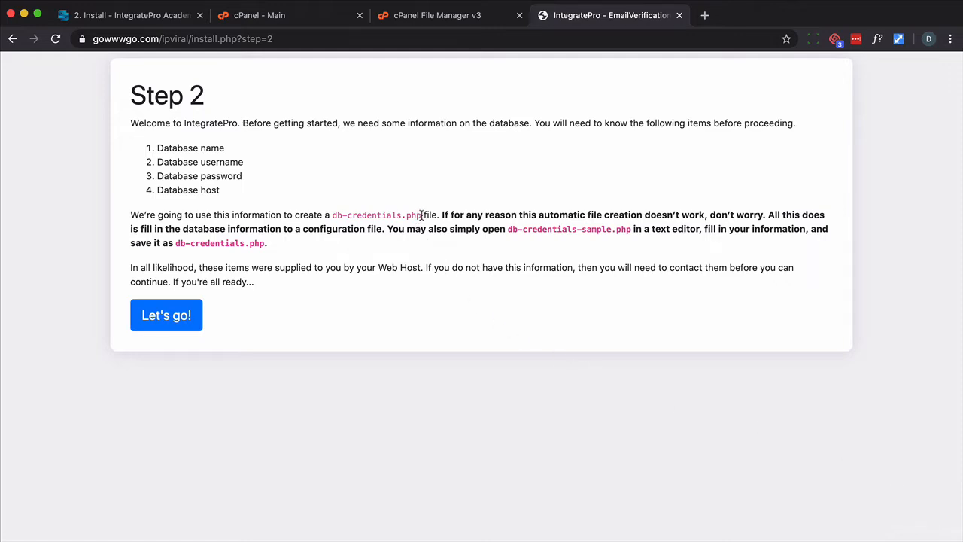
drag(422, 216, 330, 212)
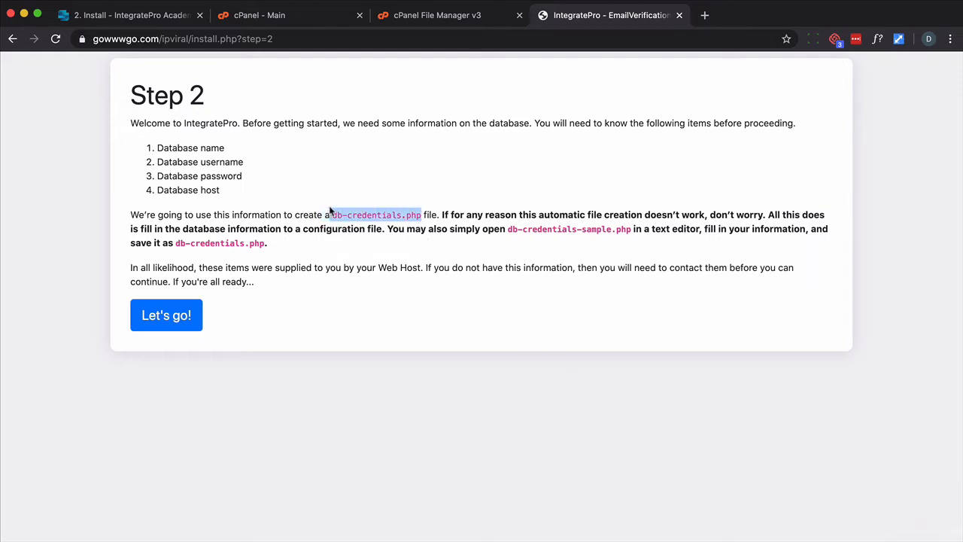
click(233, 315)
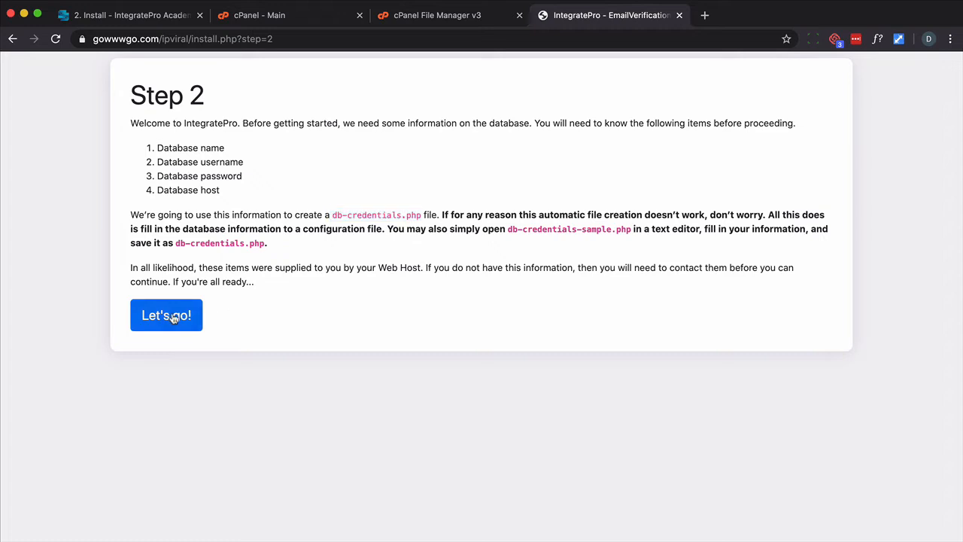
click(173, 316)
Enter database name gowwwgo_ipviral, user name gowwwgo_user198 and the database password, then submit
text(gowwwgo_ipviral)
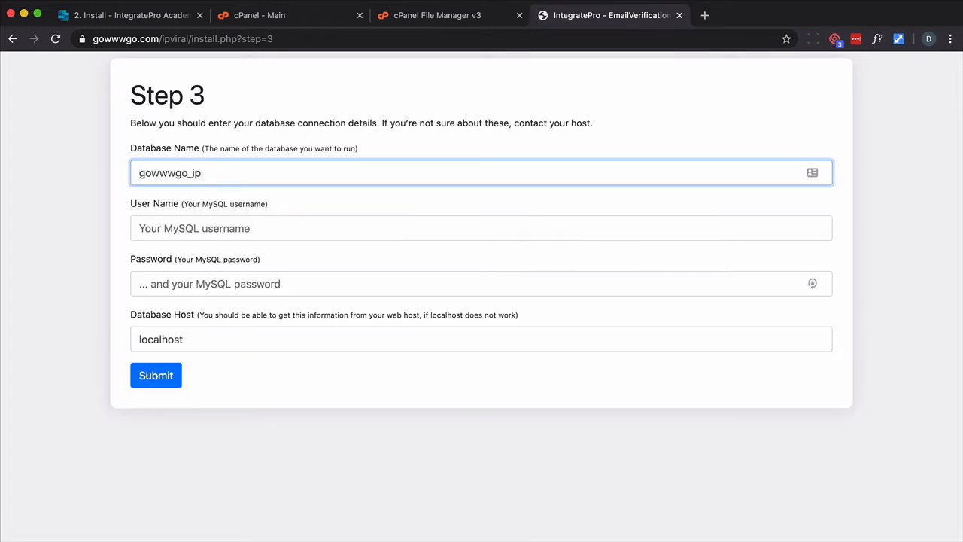
key(Tab)
text(gowwwgo_user198)
key(Tab)
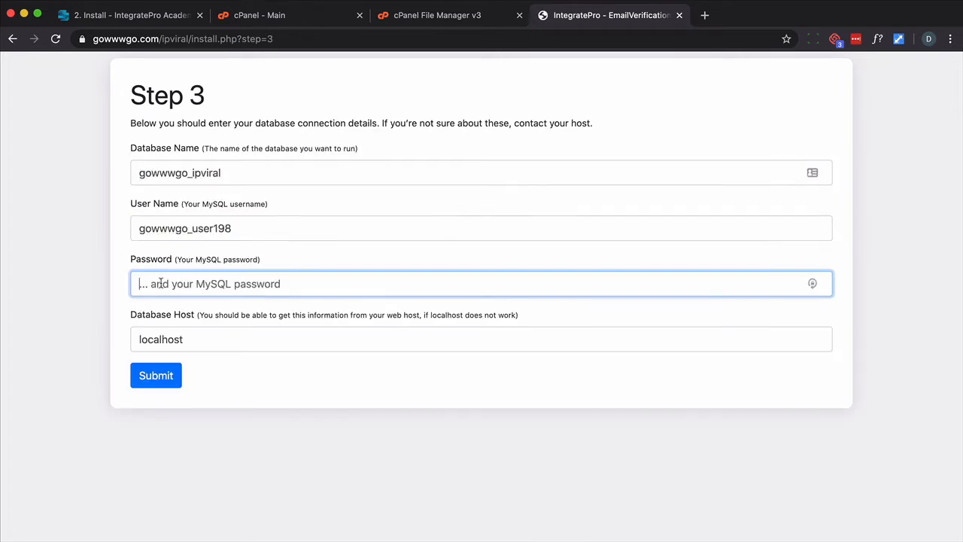
text(ipviralpas)
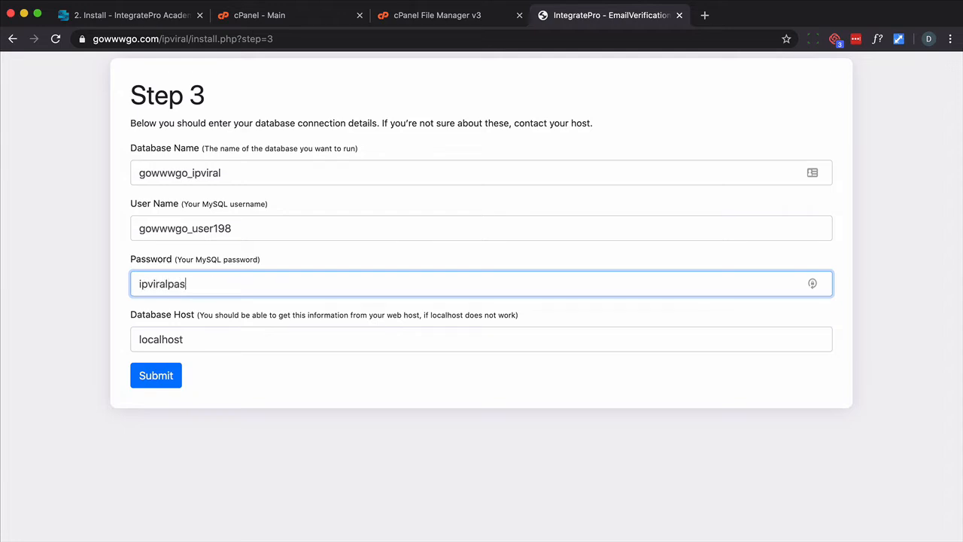
text(sword)
key(super+a)
click(160, 382)
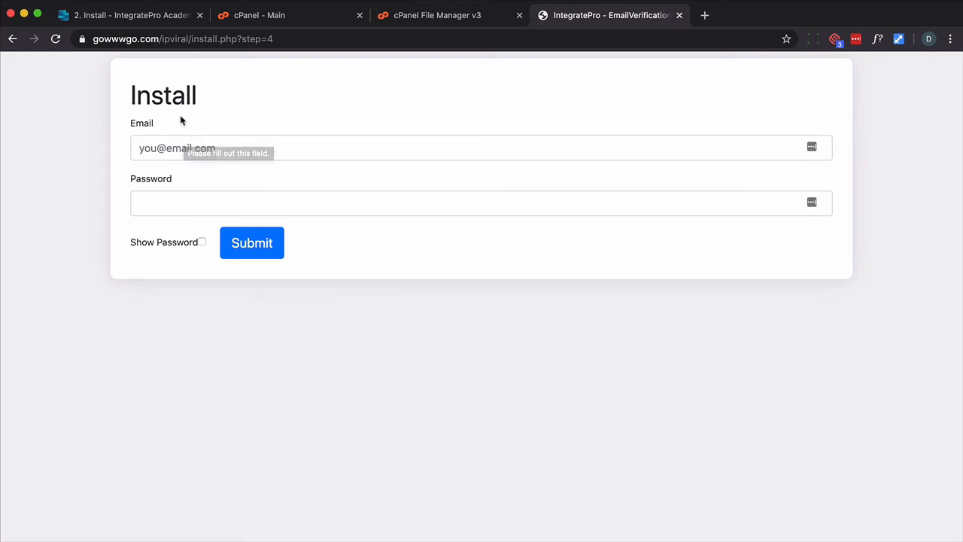
Fill in the administrator e-mail address and the account password on the install form and submit
click(179, 148)
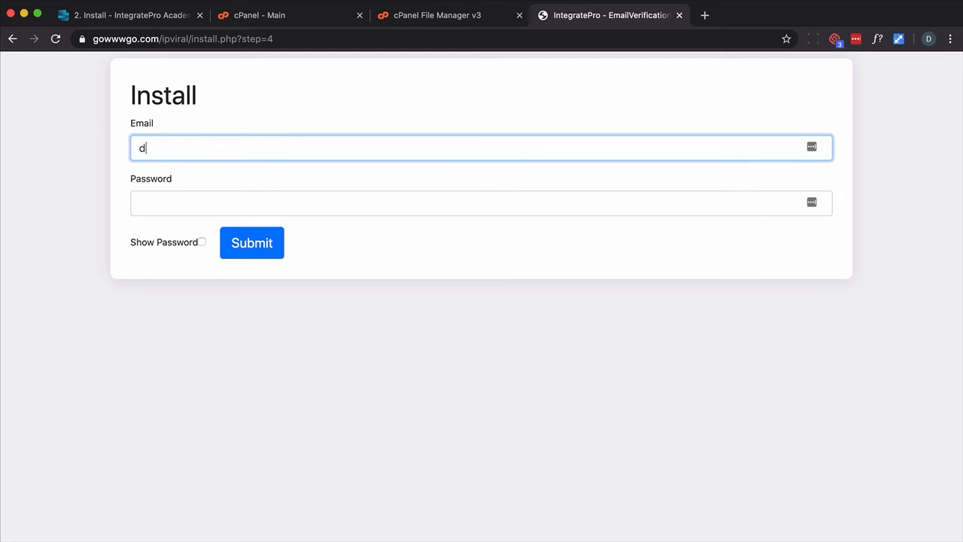
key(Tab)
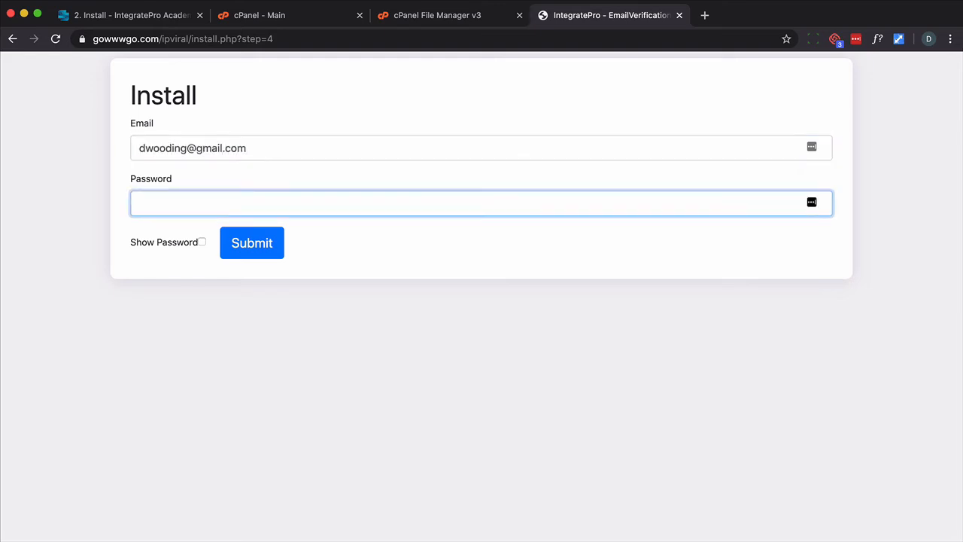
text(••••••••••)
key(Return)
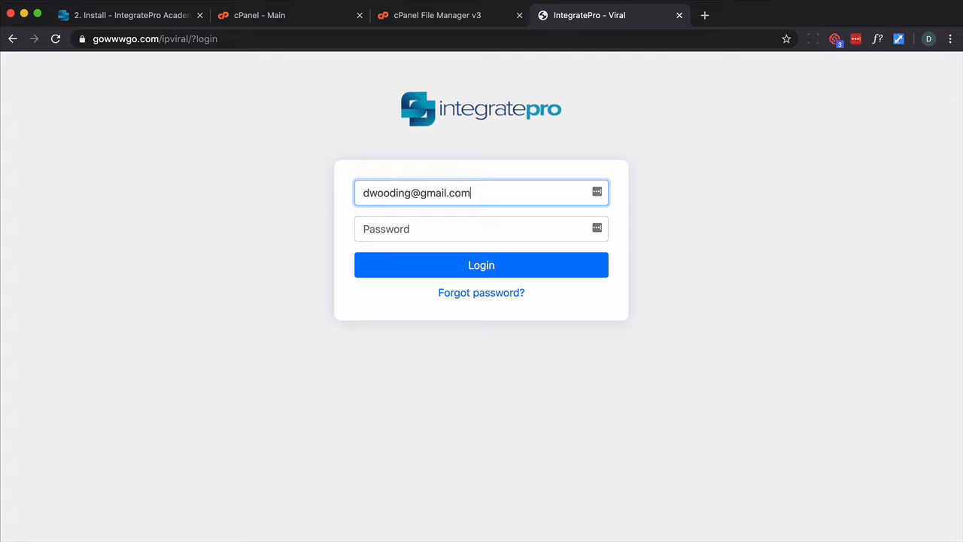
Log in to IntegratePro Viral with the new e-mail address and password
key(Tab)
text(••••••••)
key(Return)
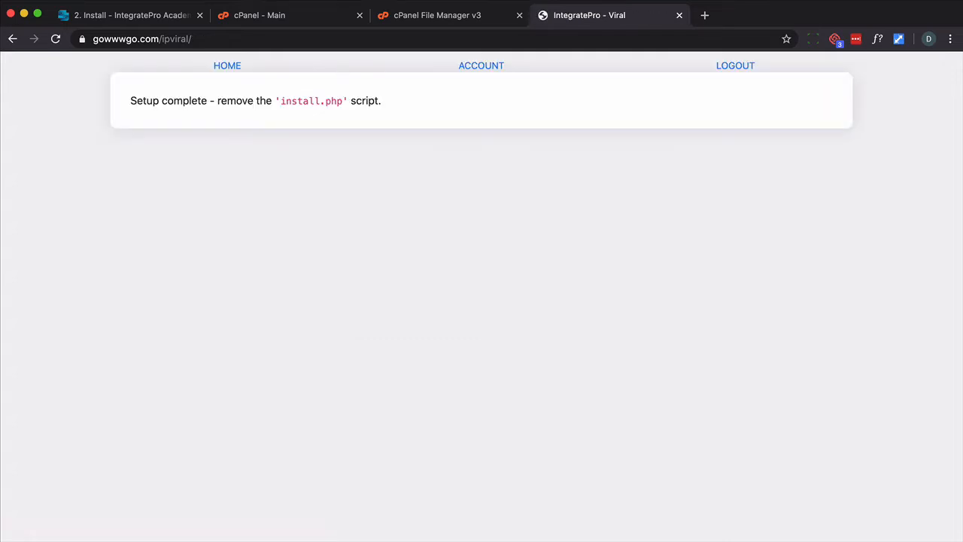
Permanently delete install.php from the public_html/ipviral folder in the File Manager
click(434, 22)
click(242, 401)
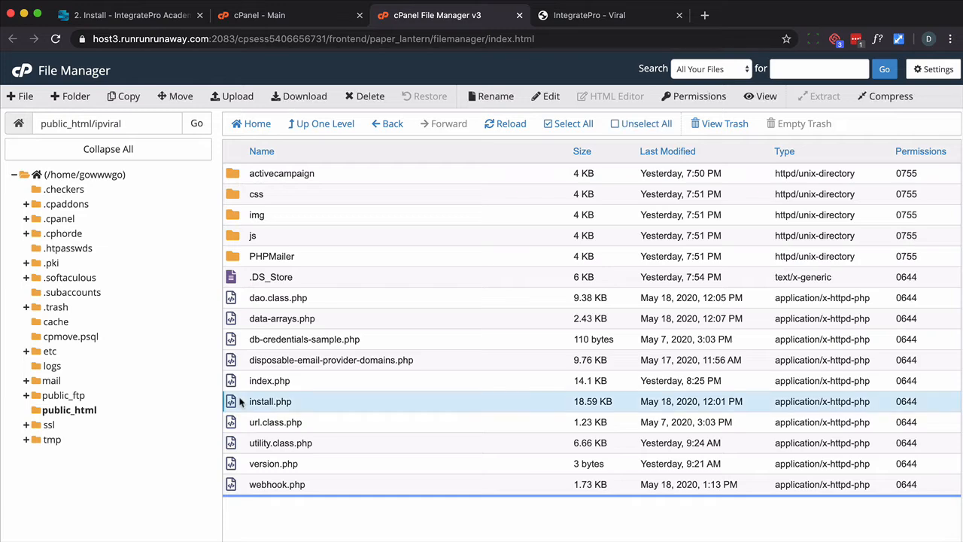
click(371, 96)
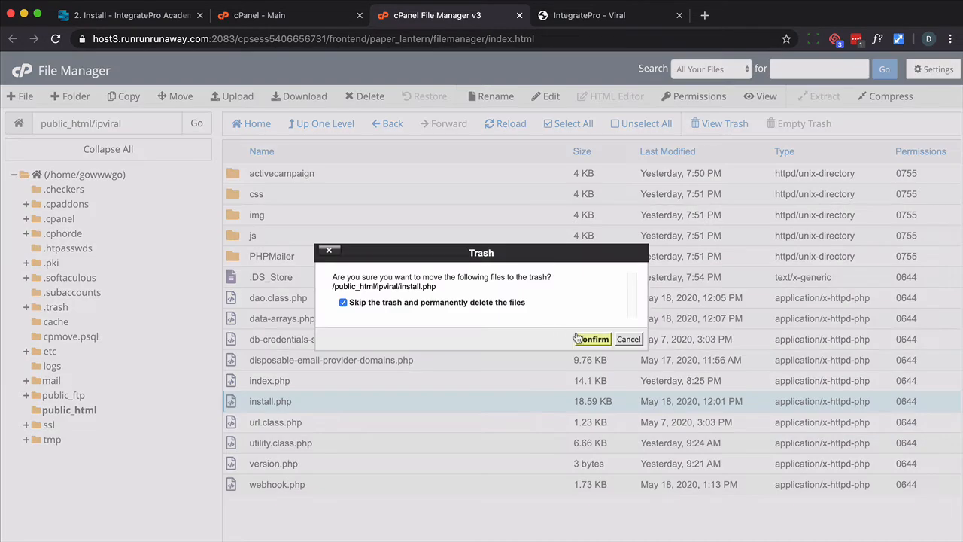
click(589, 337)
Open the 3. ActiveCampaign lesson in the IntegratePro Viral course
click(562, 18)
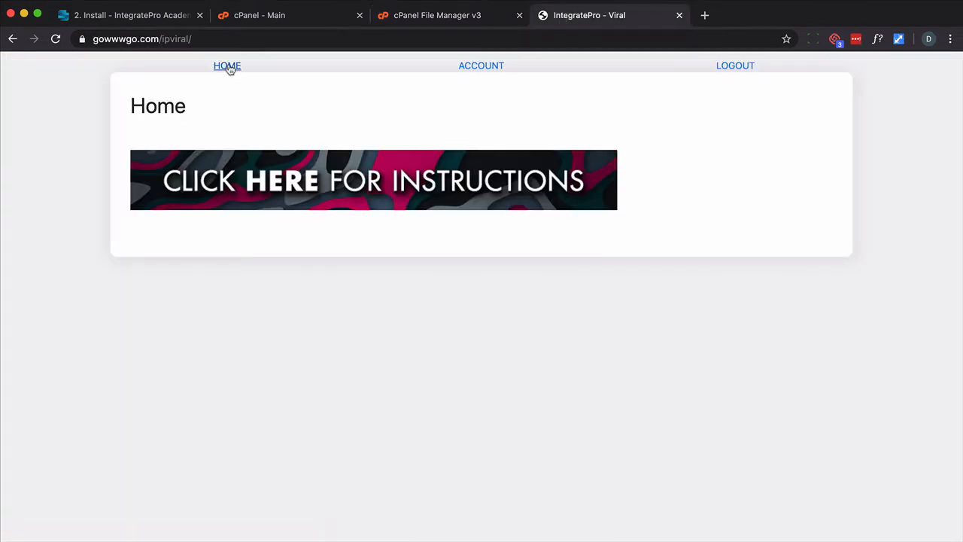
click(118, 16)
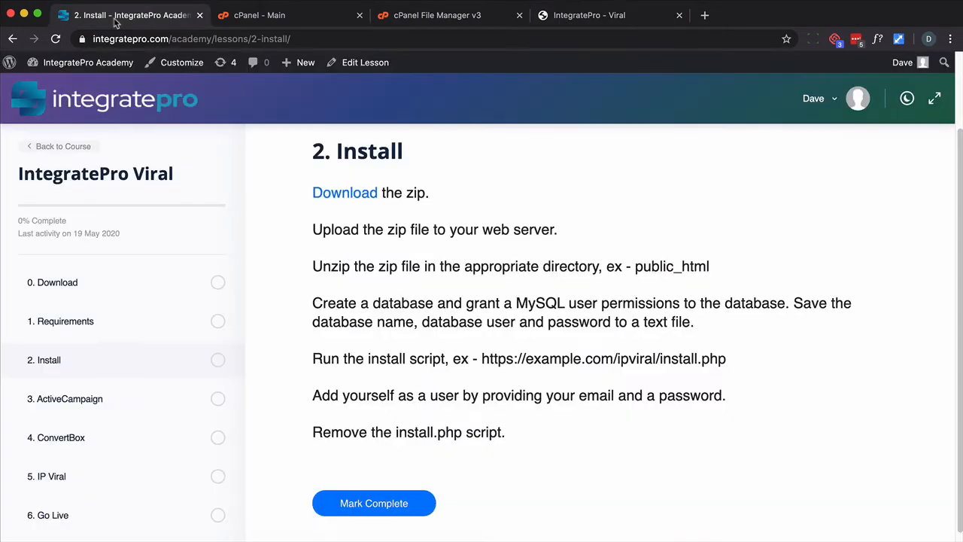
click(101, 401)
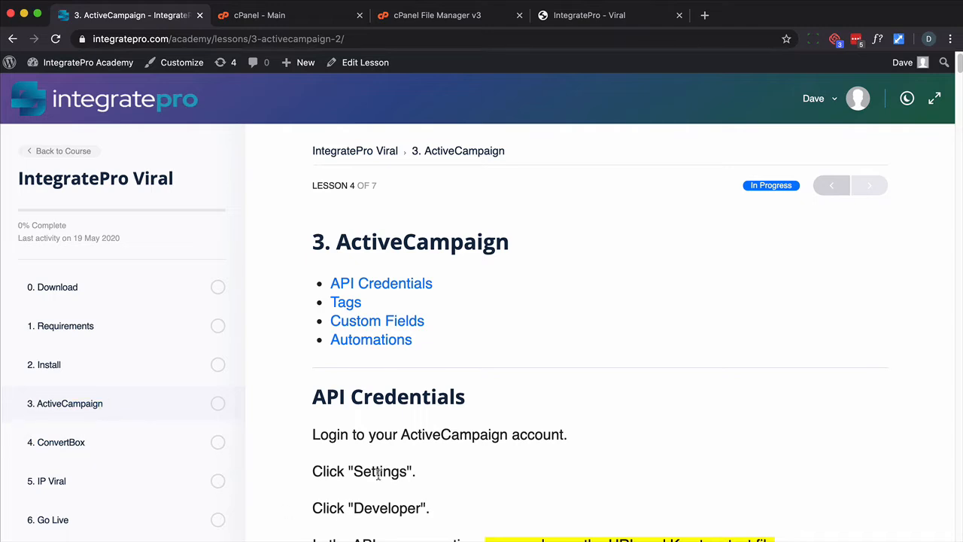
Open ActiveCampaign's Developer settings and select the API access URL and key
scroll(380, 479, down, 4)
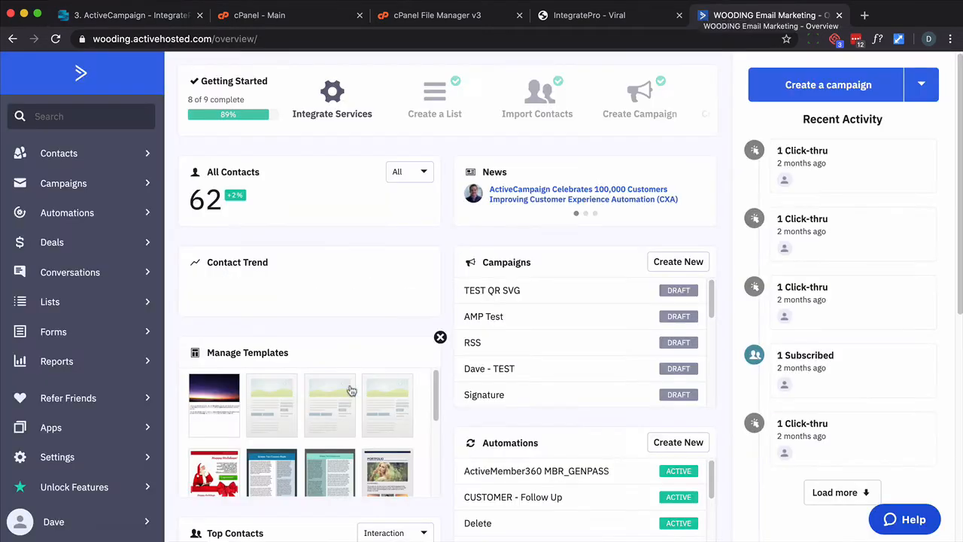
click(79, 456)
click(76, 322)
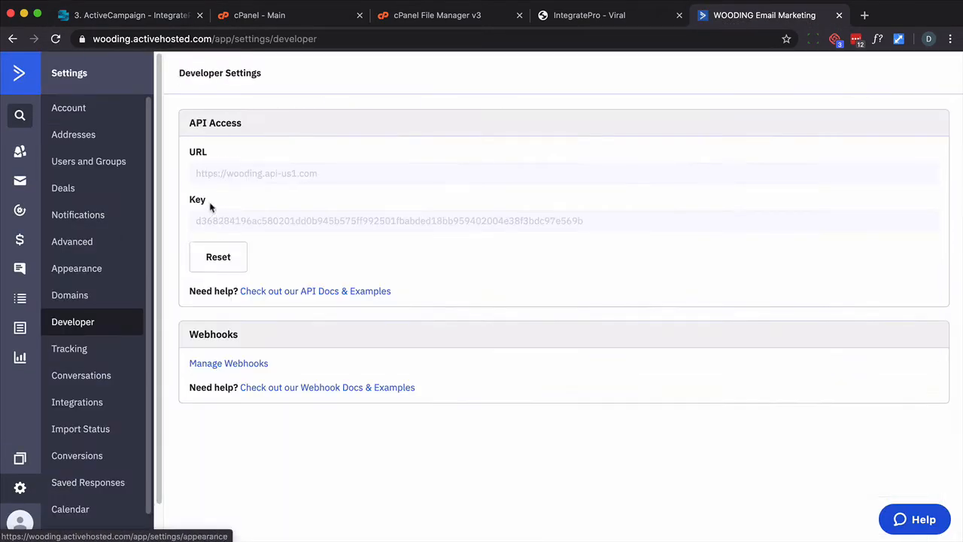
triple_click(239, 173)
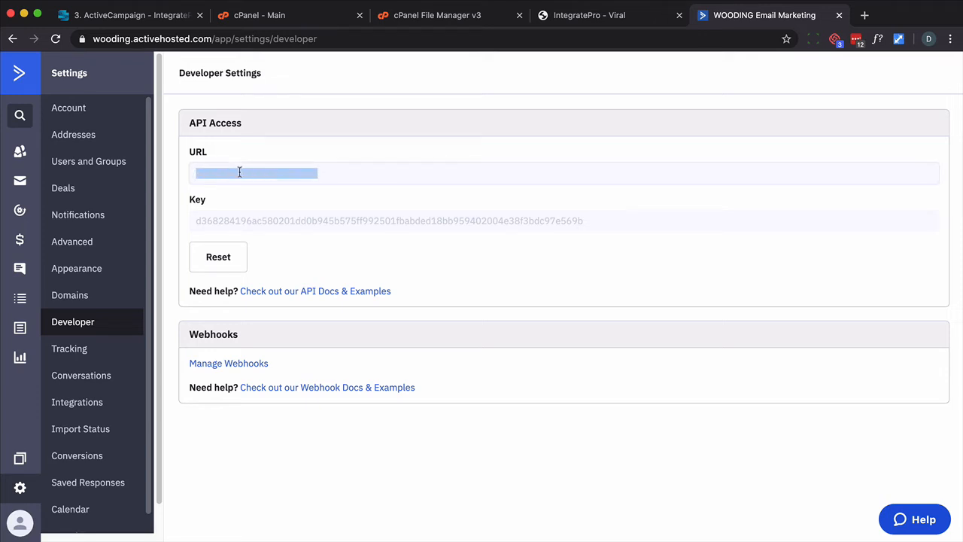
triple_click(275, 218)
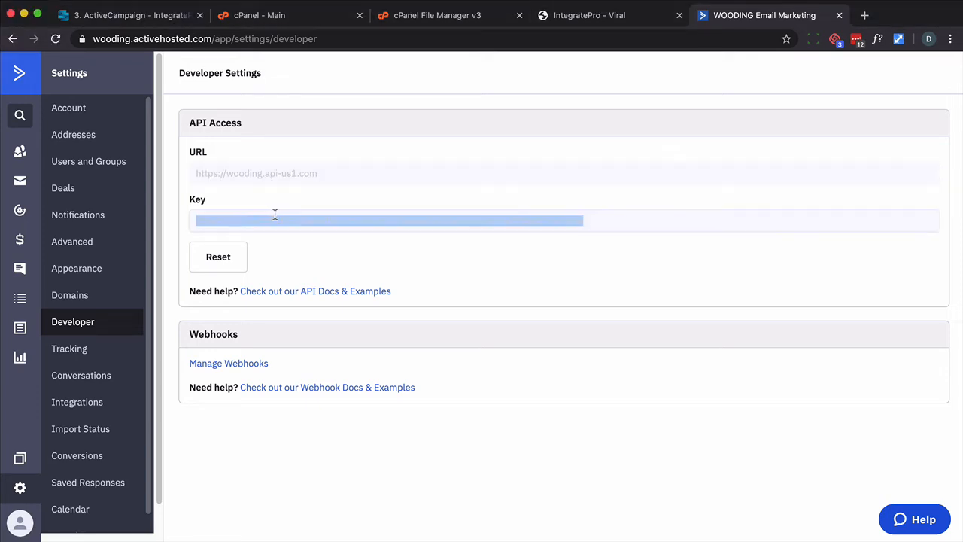
key(super+Tab)
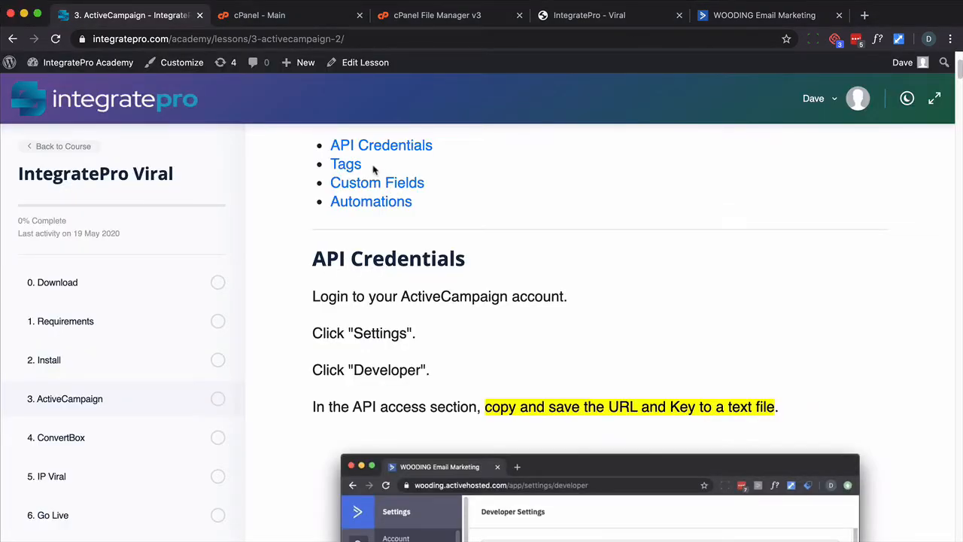
Copy the six IP Viral tags from the lesson and add them under Manage Tags in ActiveCampaign
click(355, 165)
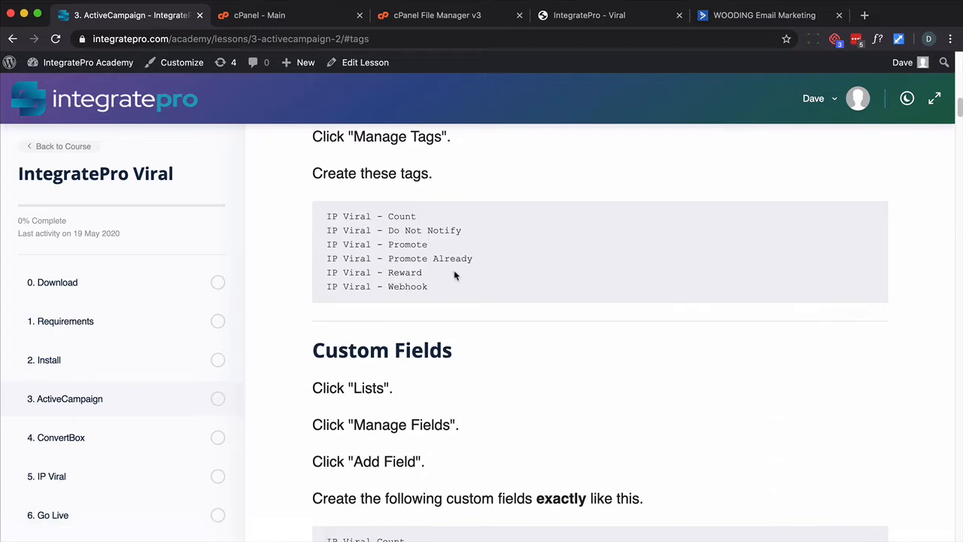
scroll(455, 273, up, 2)
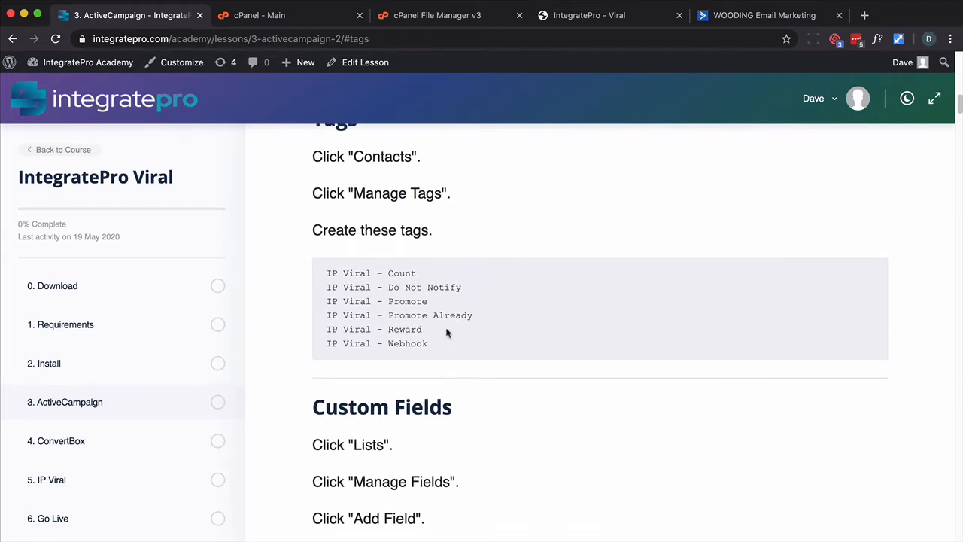
drag(429, 344, 315, 267)
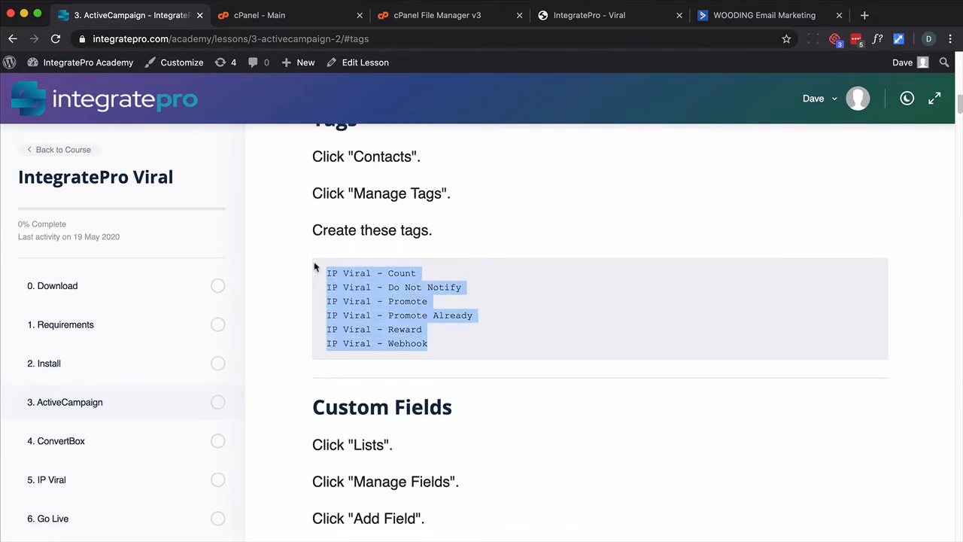
click(752, 15)
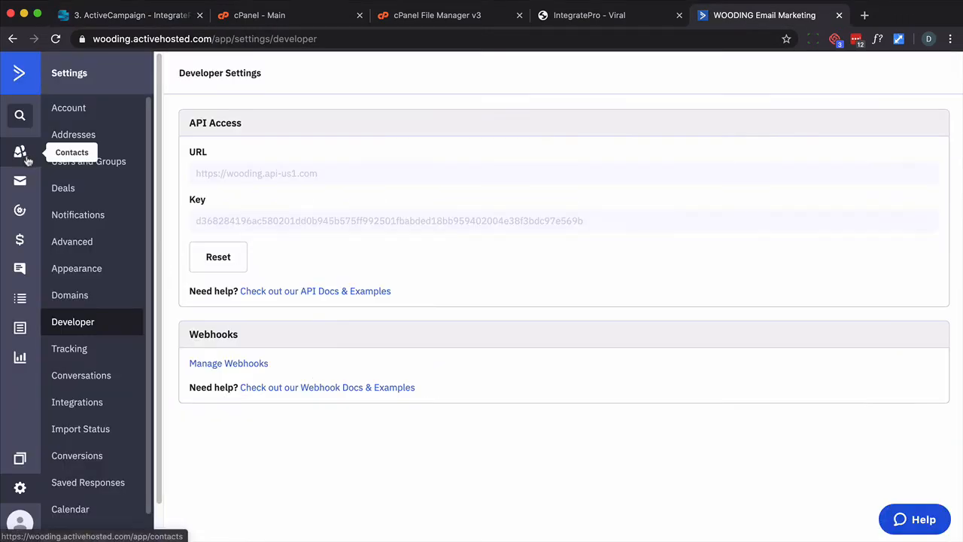
click(19, 151)
click(79, 189)
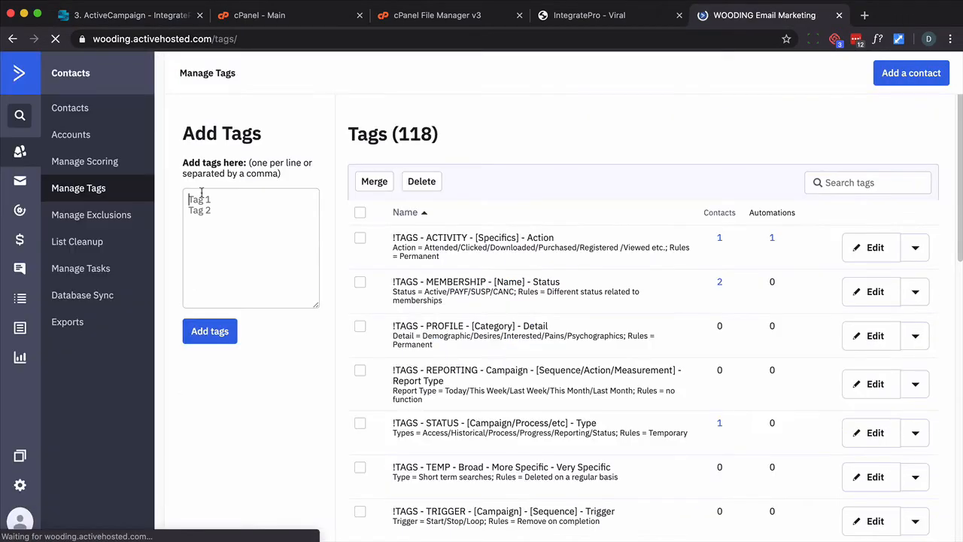
text(EP Viral - Count EP Viral - Do Not Notify EP Viral - Promote EP Viral - Promote Already EP Viral - Reward EP Viral - Webhook)
click(210, 331)
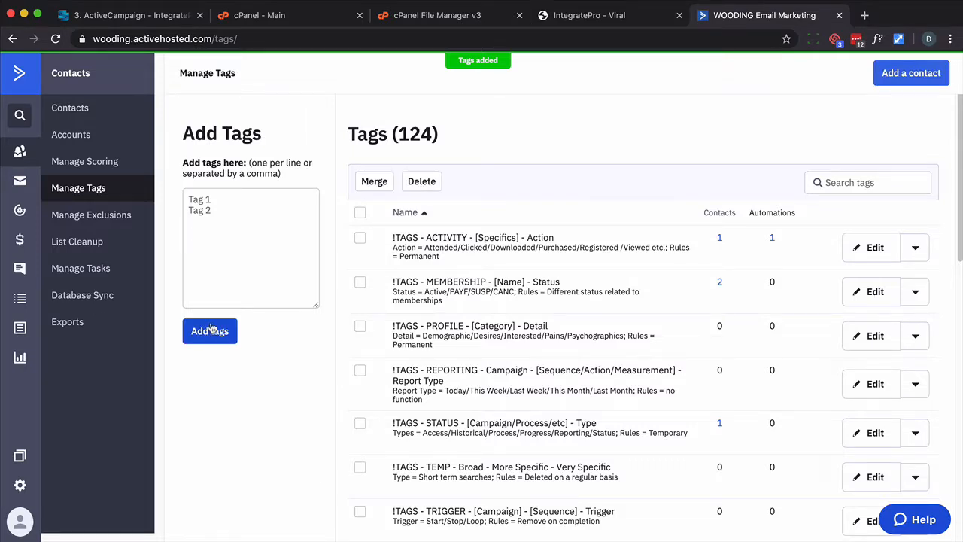
Add a Text Input custom contact field named IP Viral Count
key(super+1)
scroll(275, 218, down, 3)
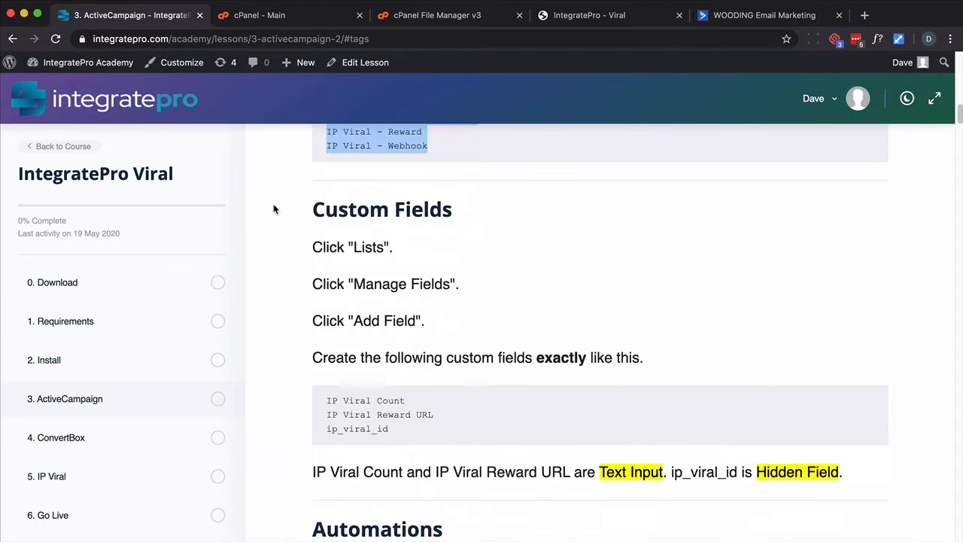
scroll(293, 319, down, 1)
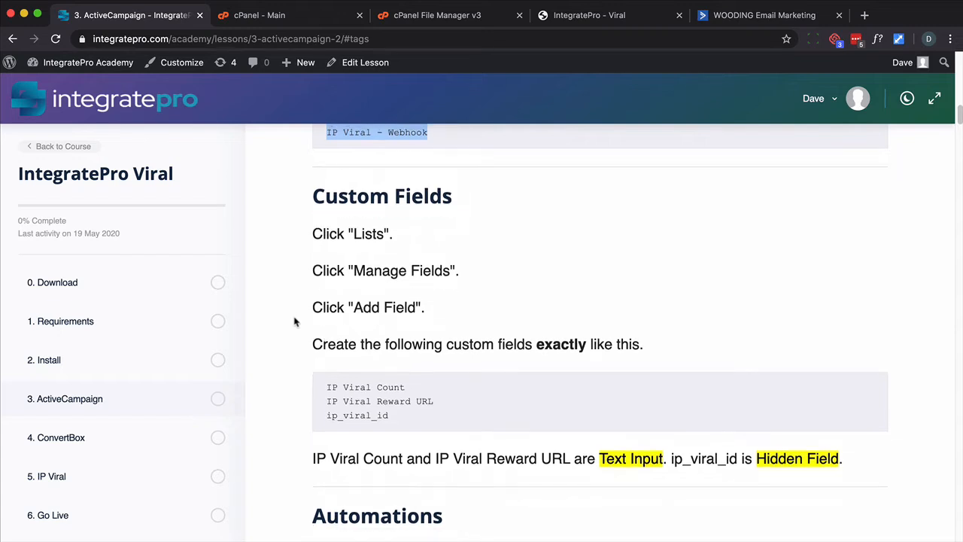
click(335, 425)
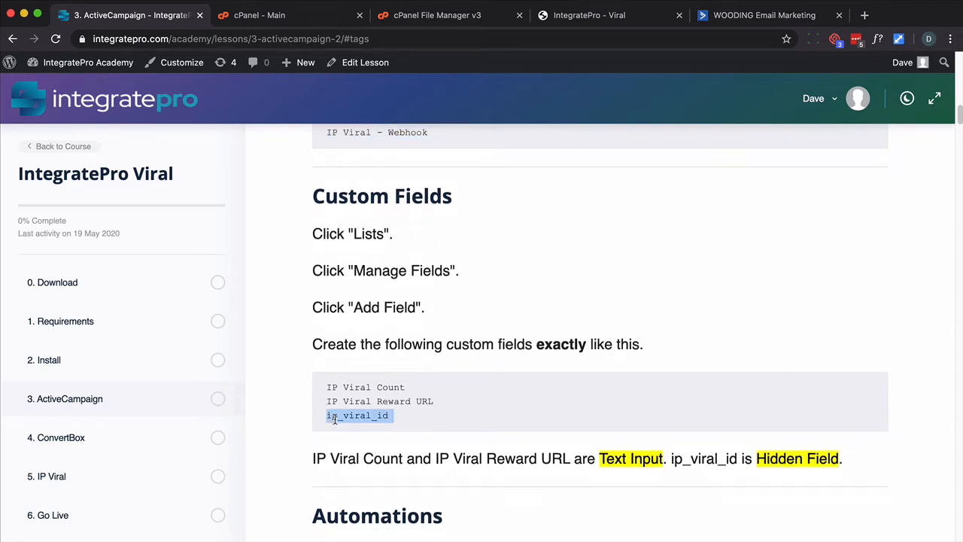
click(336, 415)
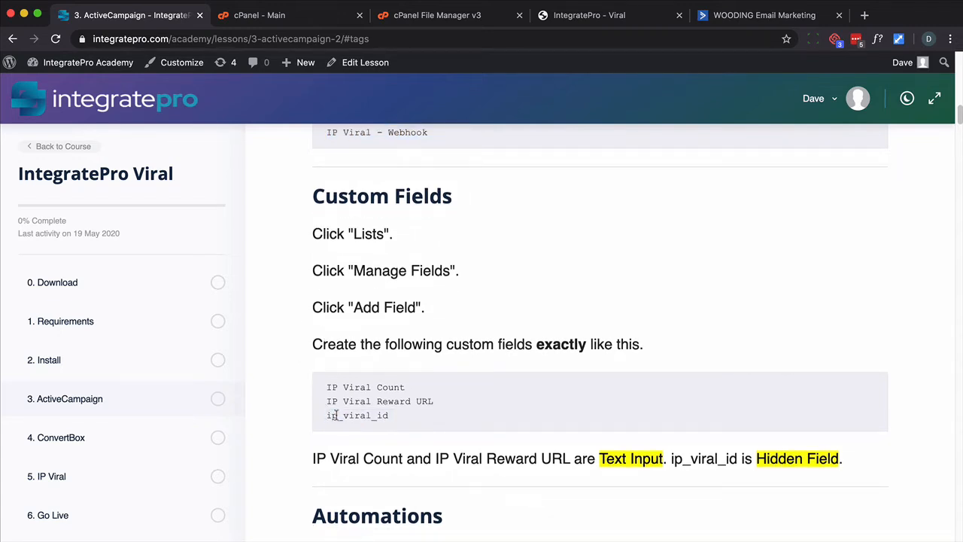
drag(392, 418, 327, 425)
drag(404, 387, 329, 387)
key(super+c)
key(super+5)
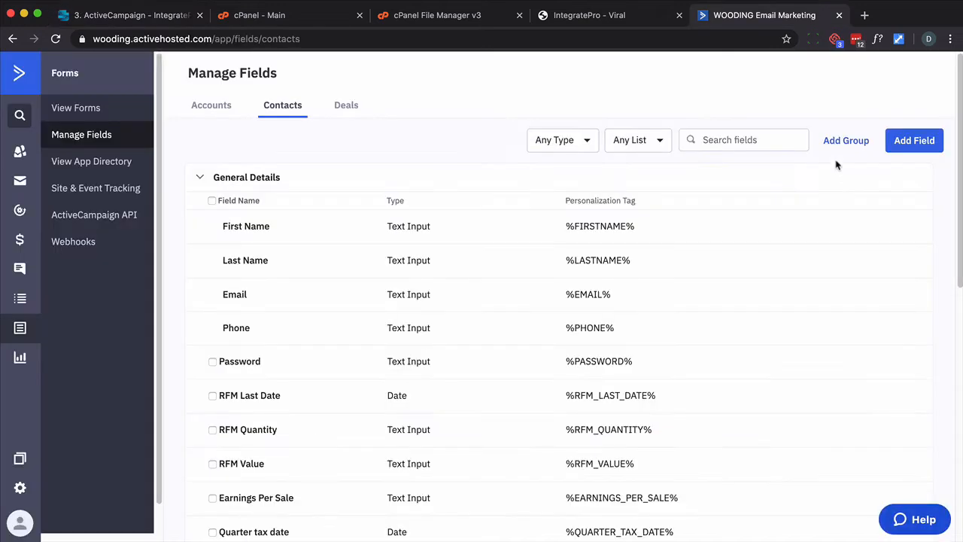
click(899, 146)
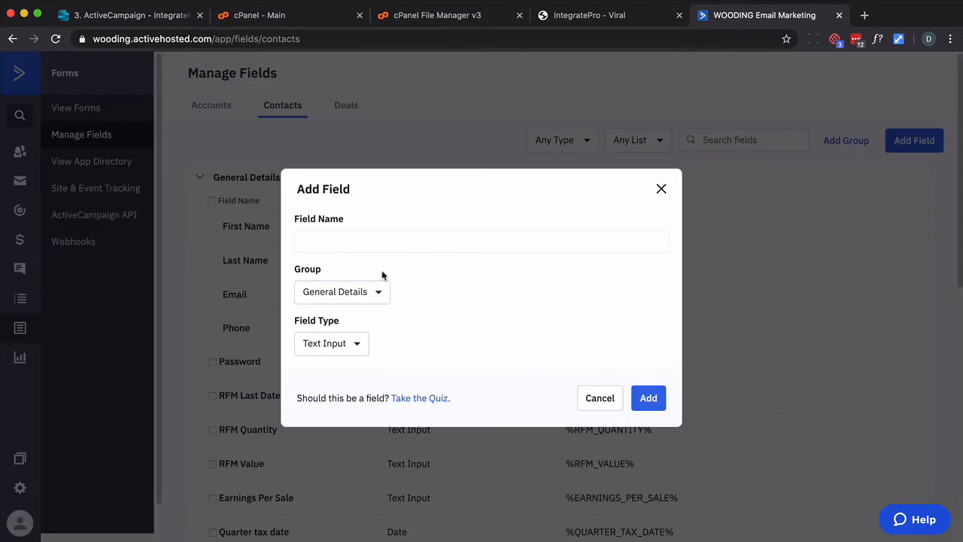
click(340, 241)
key(super+v)
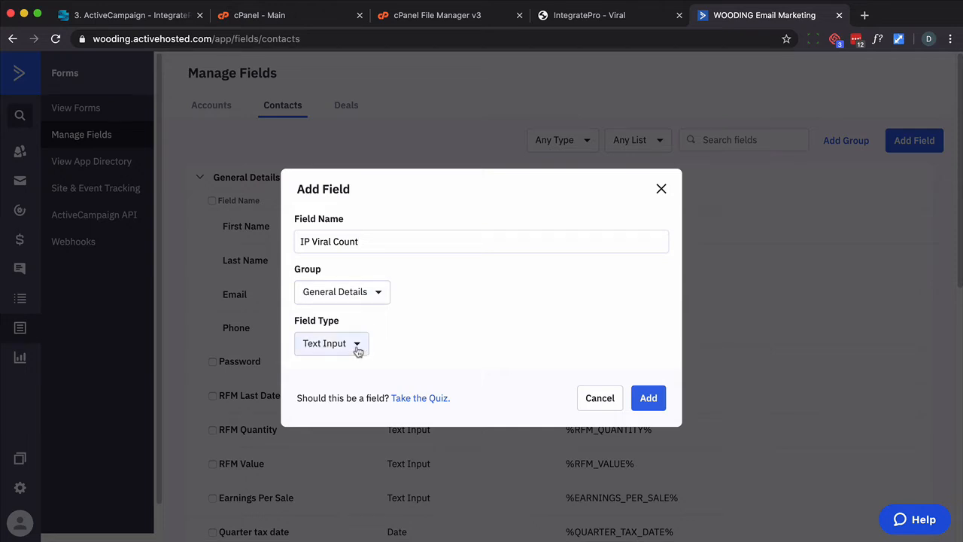
click(635, 402)
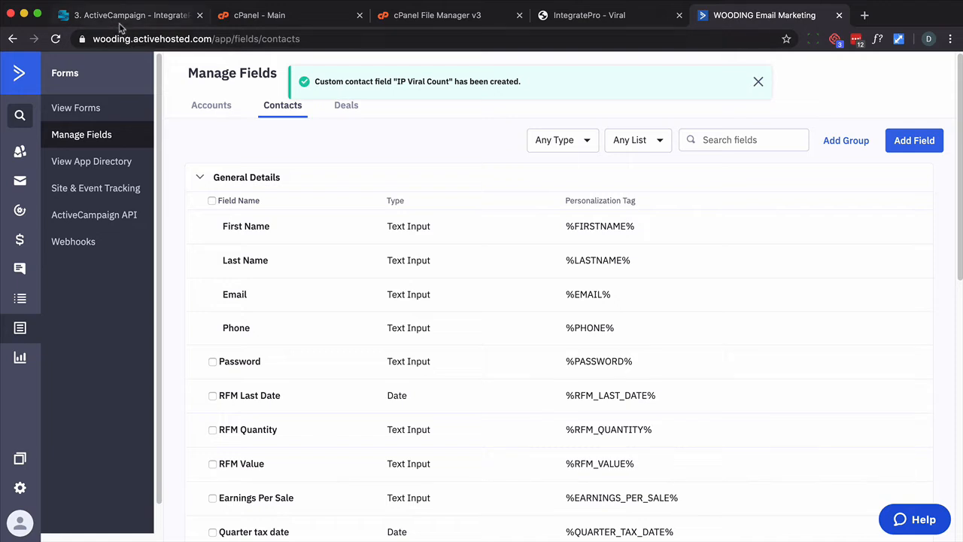
Add a Text Input custom contact field named IP Viral Reward URL
click(118, 15)
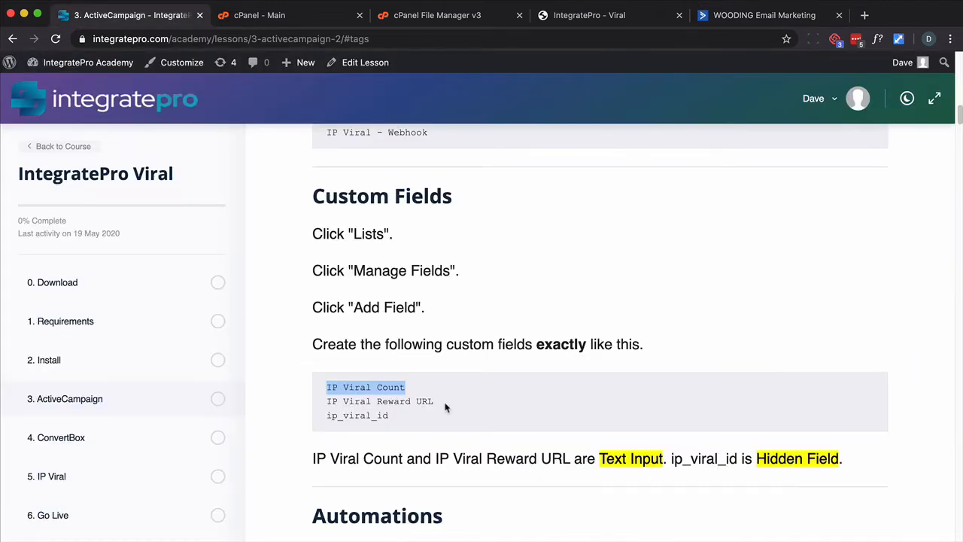
drag(443, 404, 326, 404)
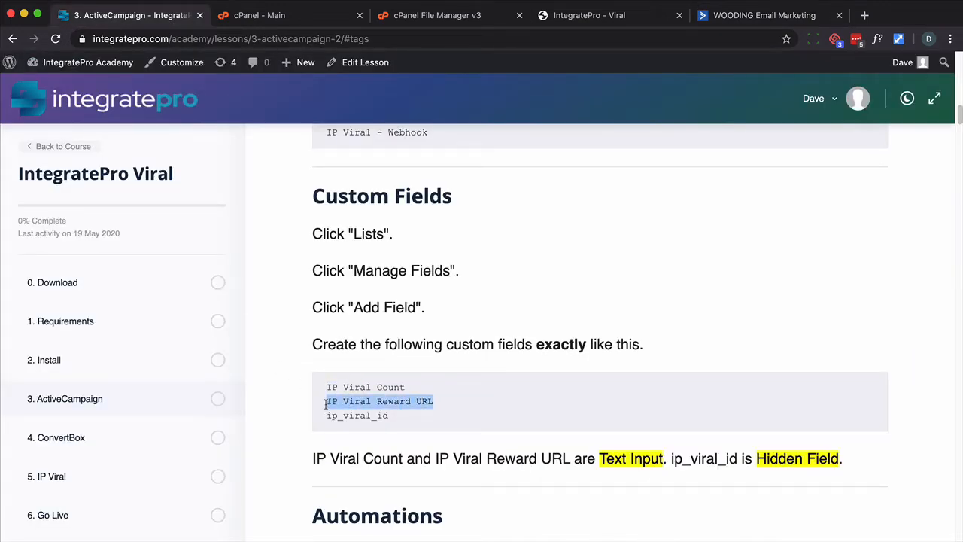
key(super+c)
click(760, 16)
key(super+v)
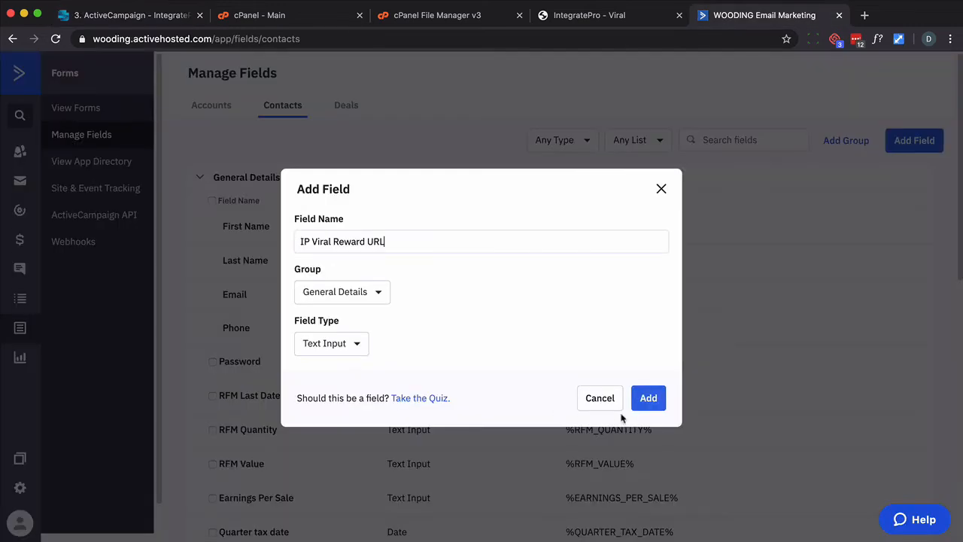
click(645, 398)
Add a Hidden Field custom contact field named ip_viral_id
click(130, 16)
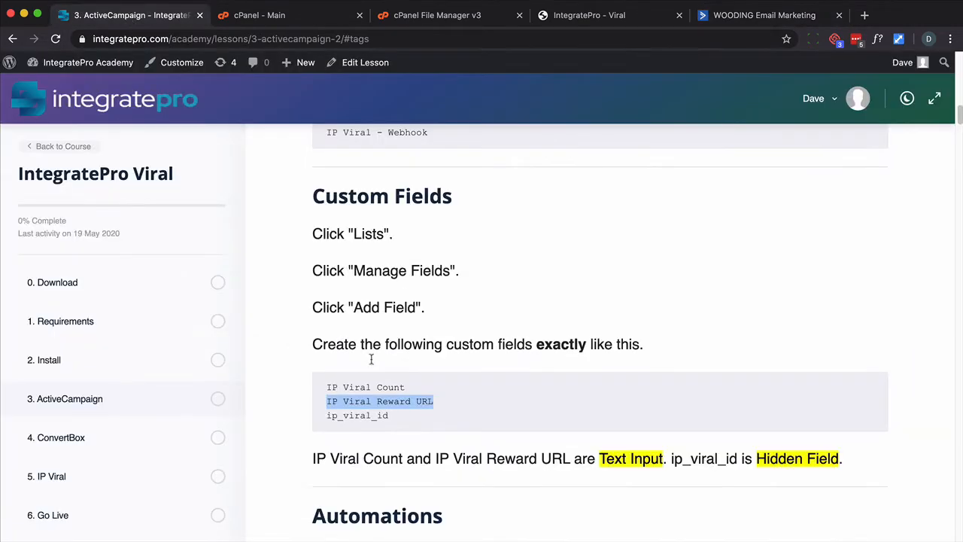
double_click(384, 416)
click(757, 15)
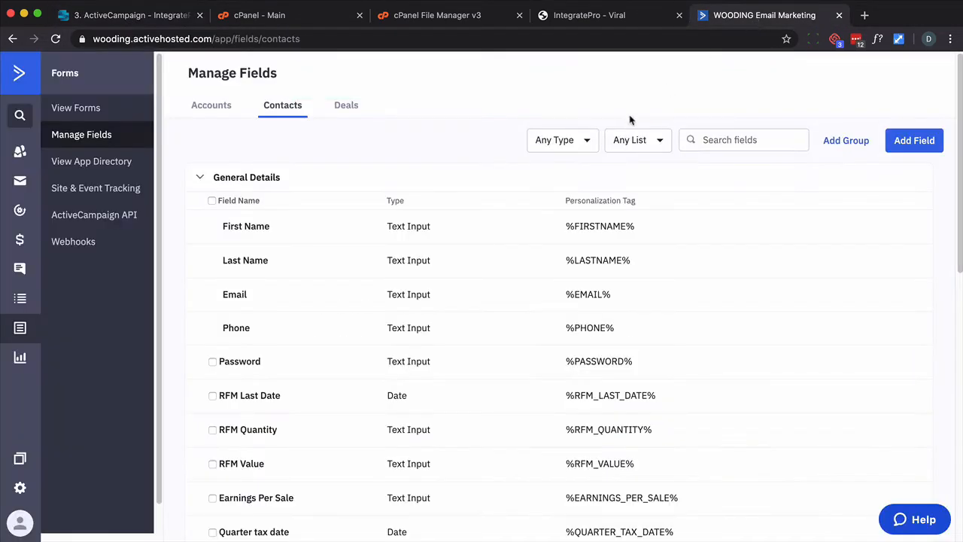
click(912, 140)
key(super+v)
click(353, 343)
scroll(366, 468, down, 2)
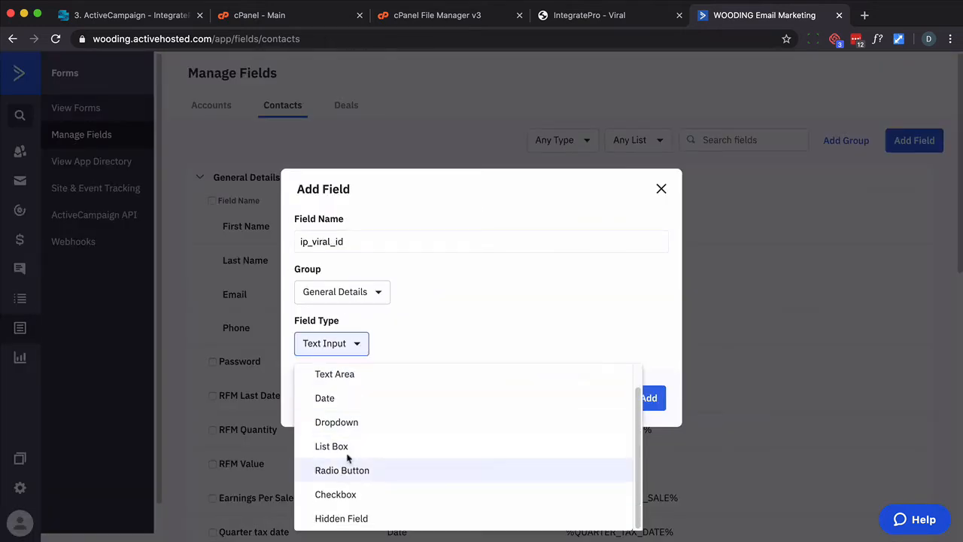
click(338, 516)
click(640, 406)
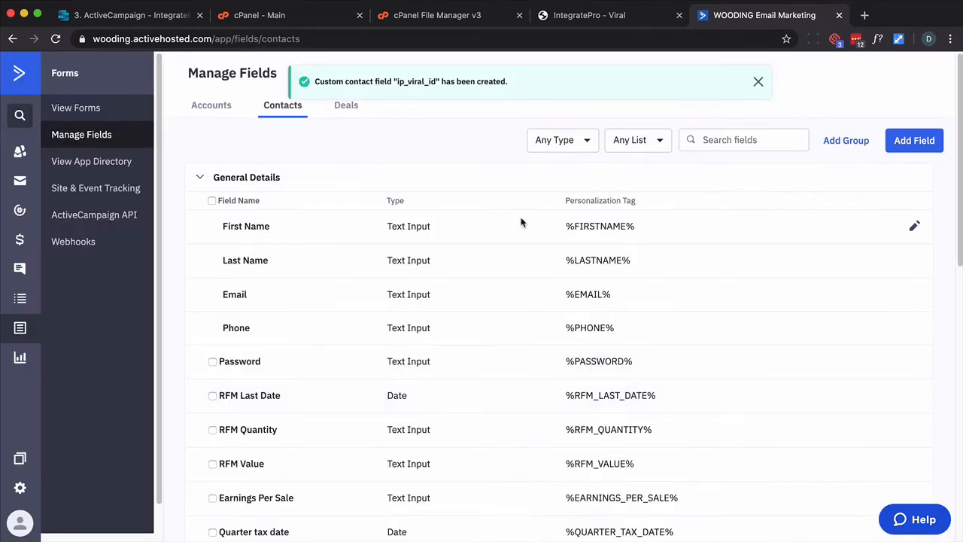
Copy the import URL for the IP Viral - Count automation from the lesson's Automations section
click(160, 17)
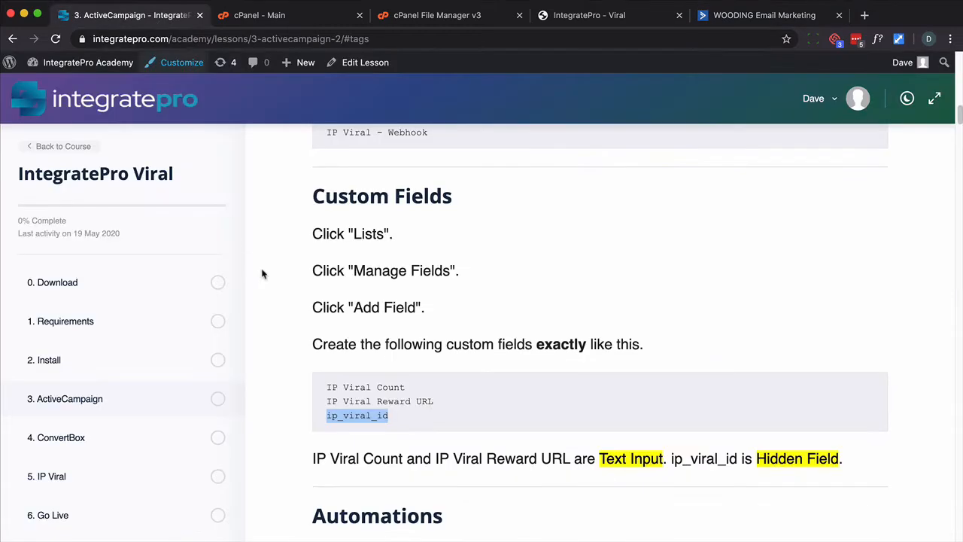
scroll(267, 286, down, 3)
scroll(270, 295, down, 3)
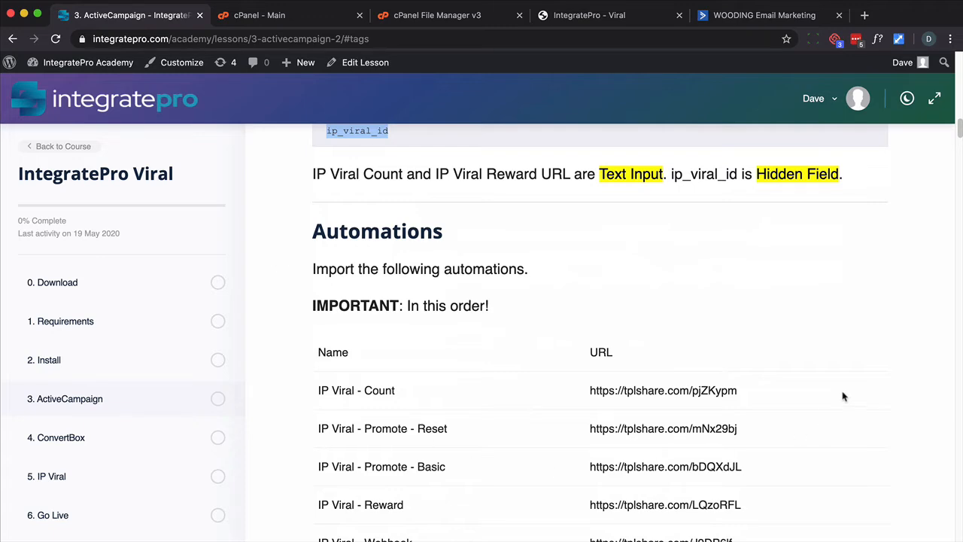
scroll(843, 396, down, 6)
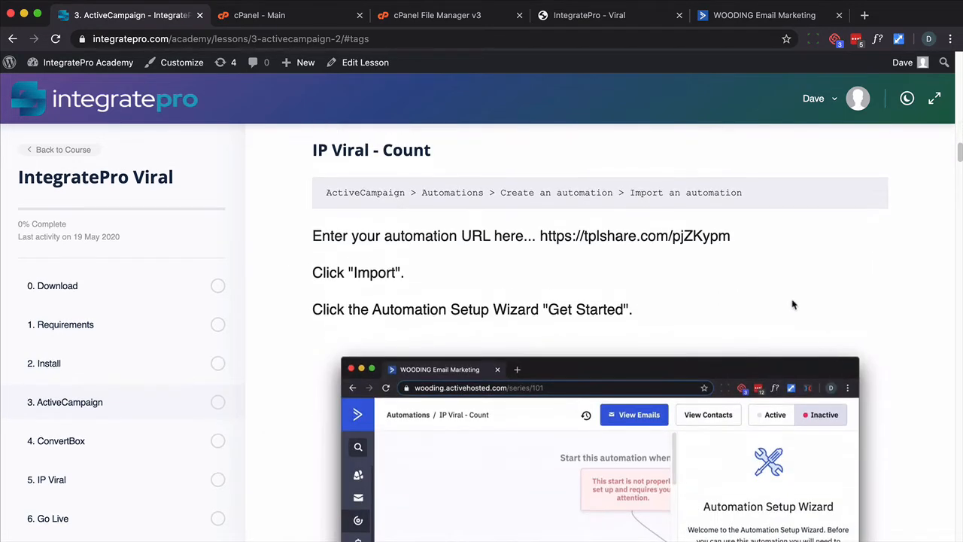
drag(730, 236, 531, 235)
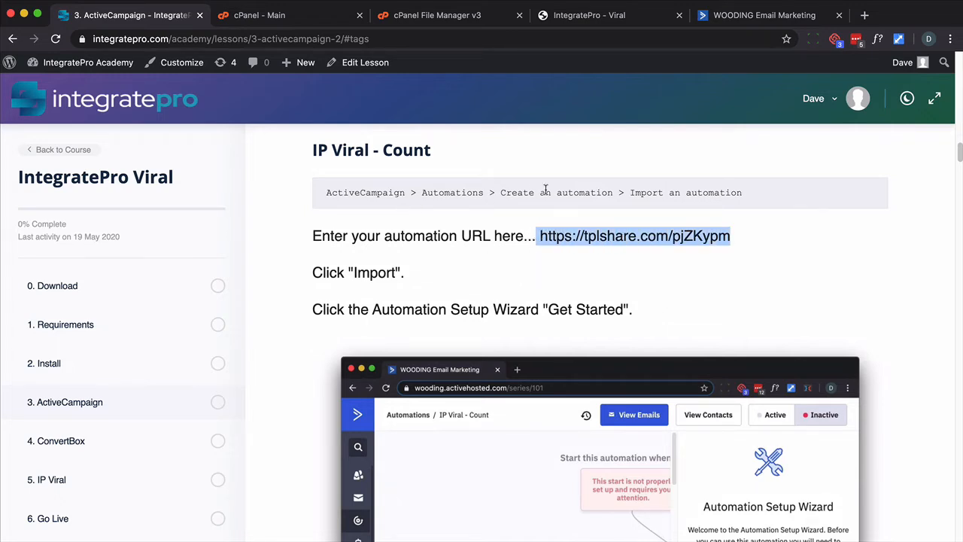
click(759, 15)
click(21, 212)
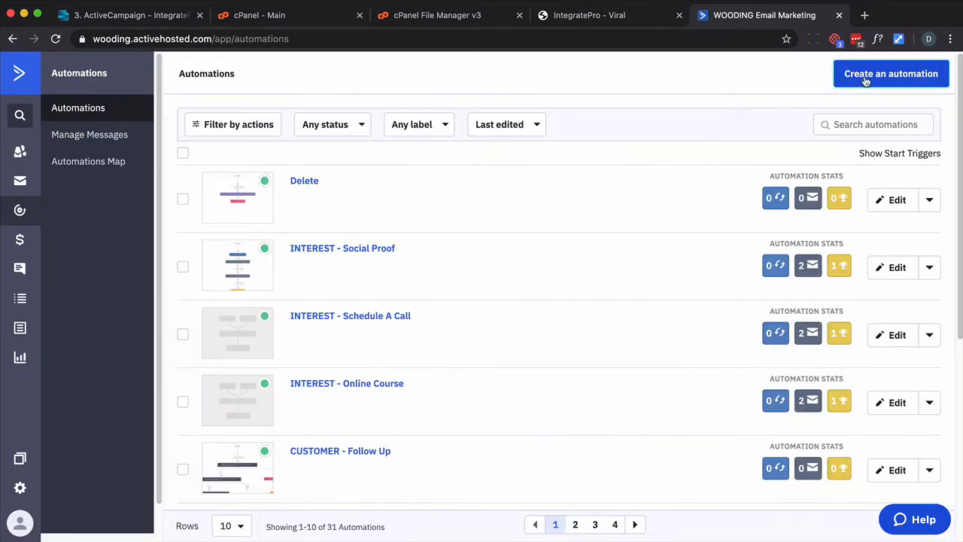
click(865, 76)
click(404, 151)
key(super+v)
click(630, 224)
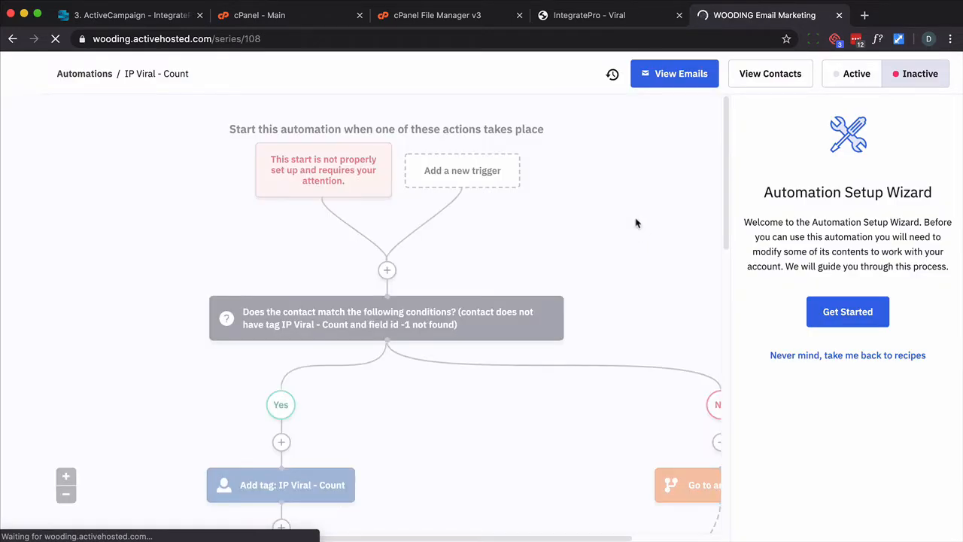
Start the setup wizard and set the start trigger to the IP Viral Count field changing to any value
click(851, 322)
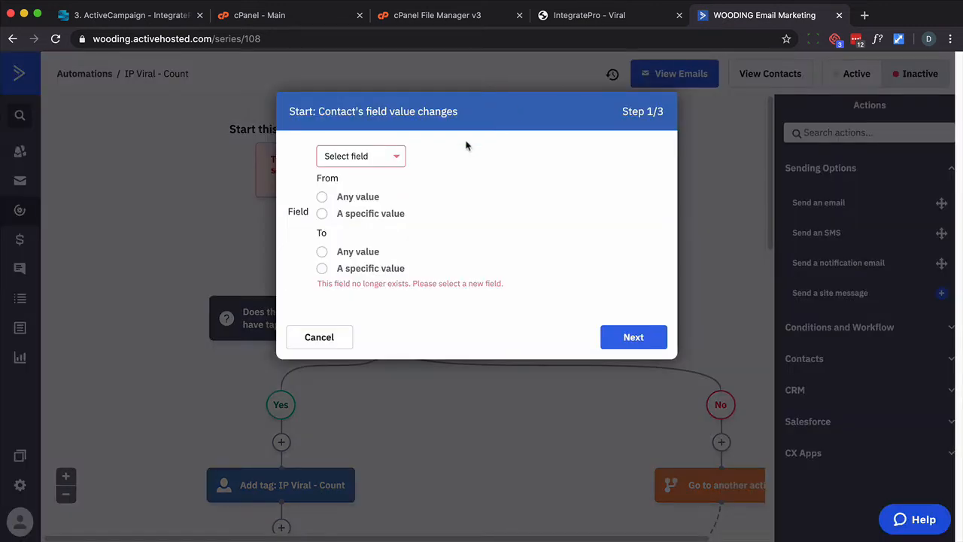
click(398, 161)
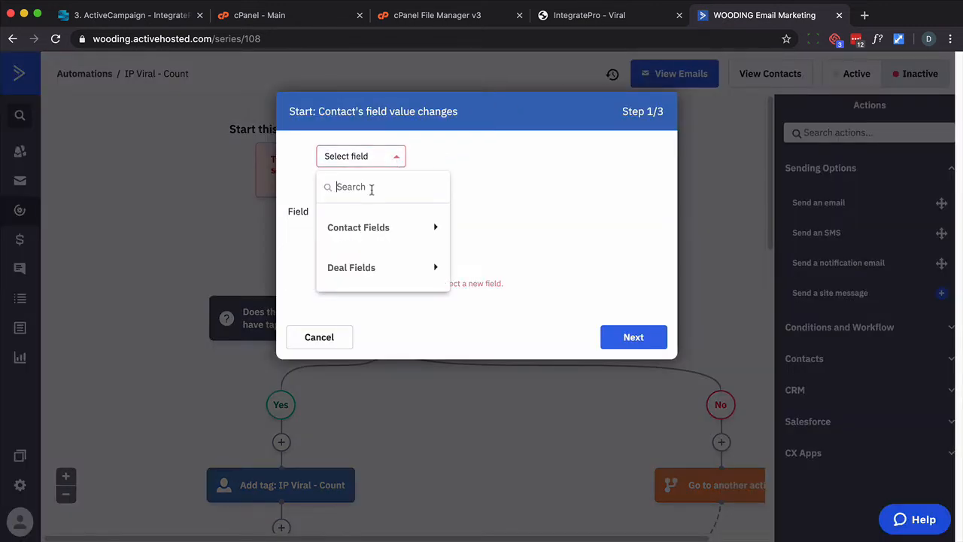
click(372, 227)
scroll(391, 255, down, 5)
click(382, 228)
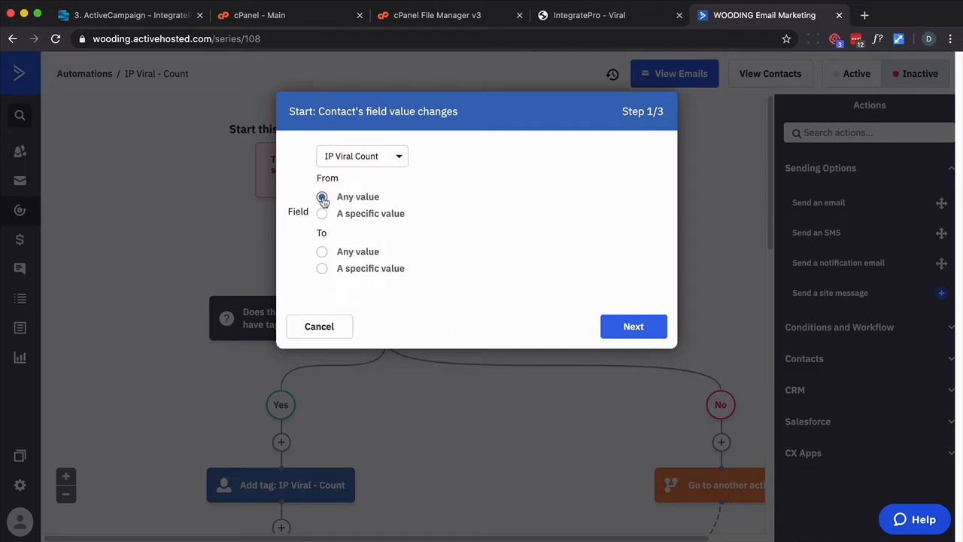
click(322, 253)
click(626, 328)
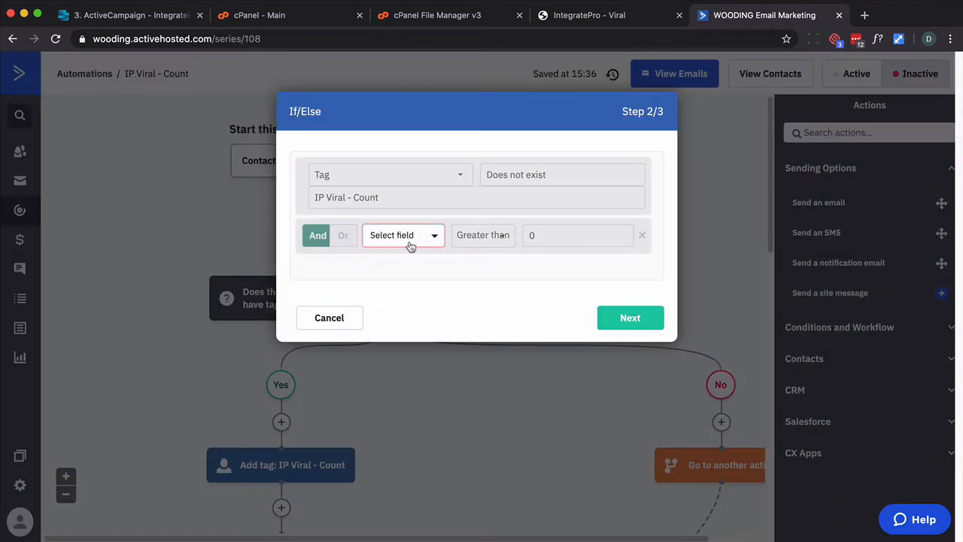
Set the If/Else condition's field to IP Viral Count and accept the send-email step to finish the wizard
click(416, 238)
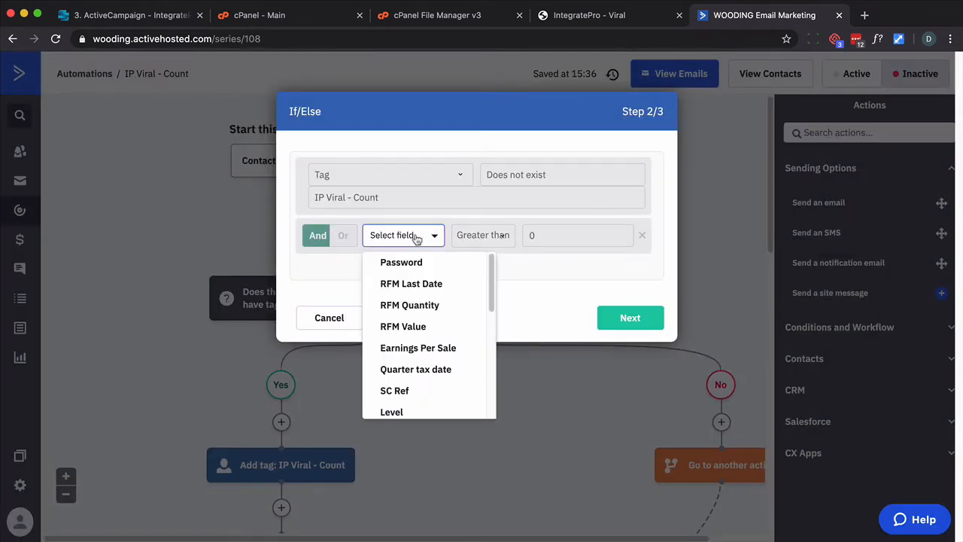
scroll(410, 353, down, 10)
click(411, 370)
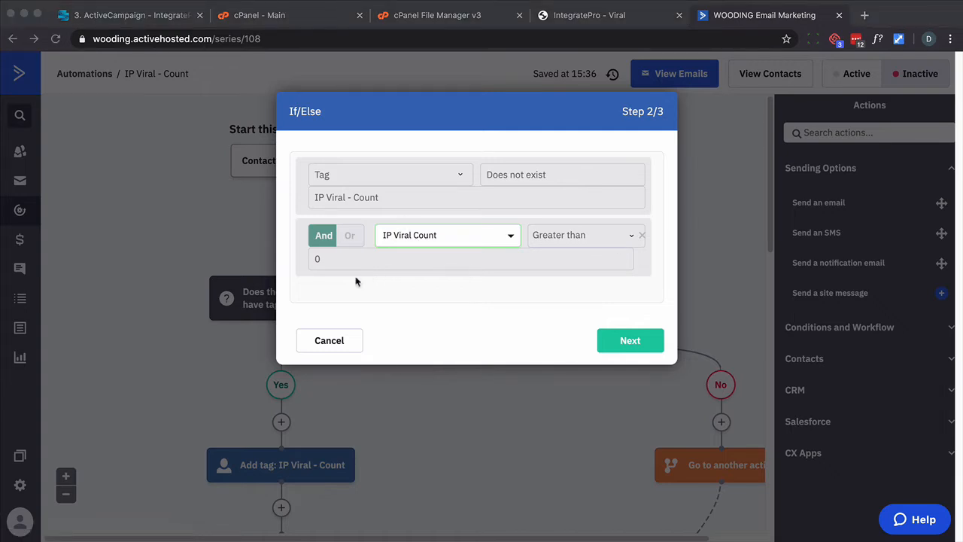
click(631, 341)
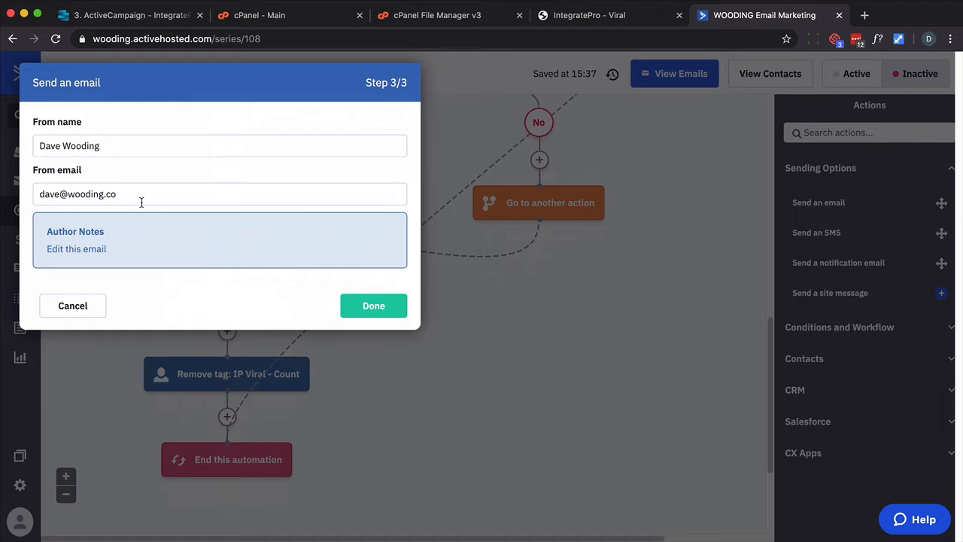
click(376, 306)
Edit the IP Viral Count trigger so it runs every time and save the start
scroll(705, 219, up, 5)
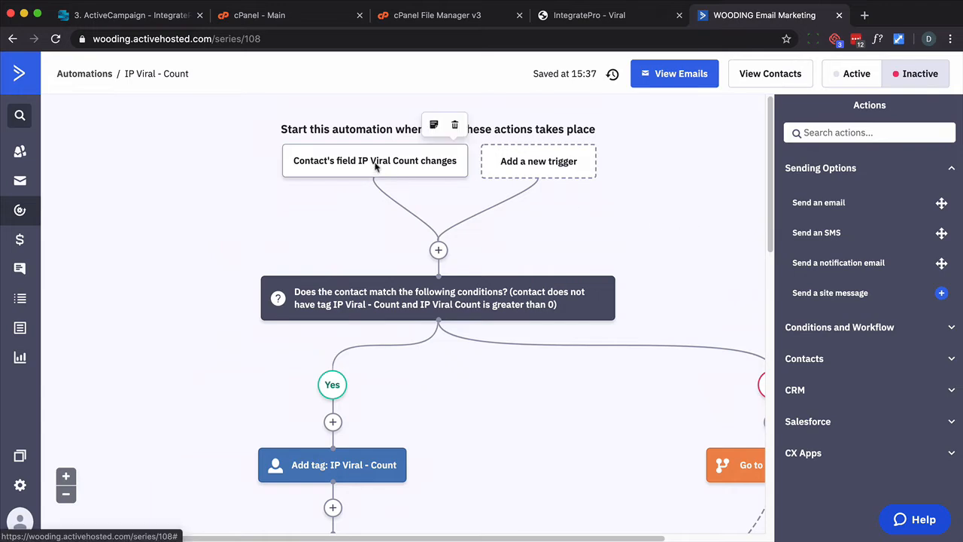
click(375, 167)
click(265, 336)
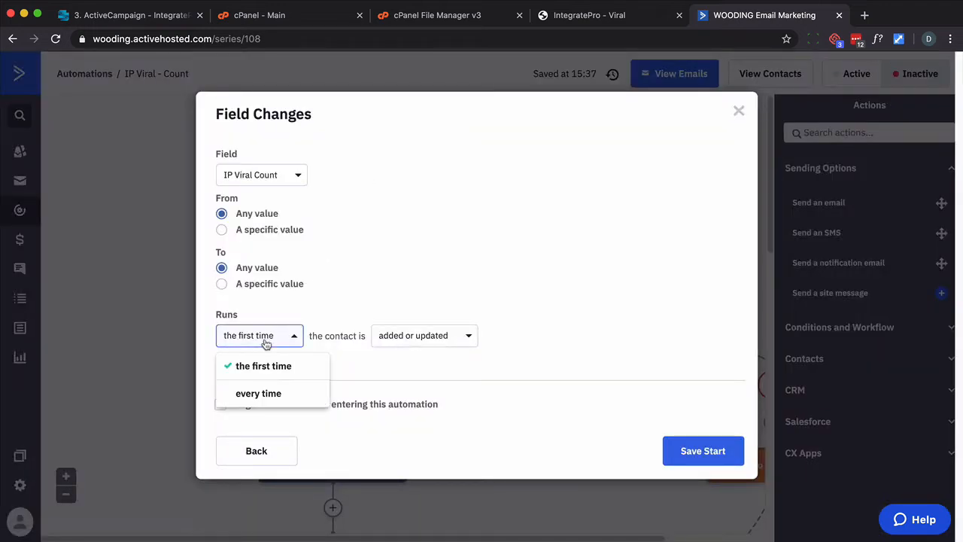
click(275, 395)
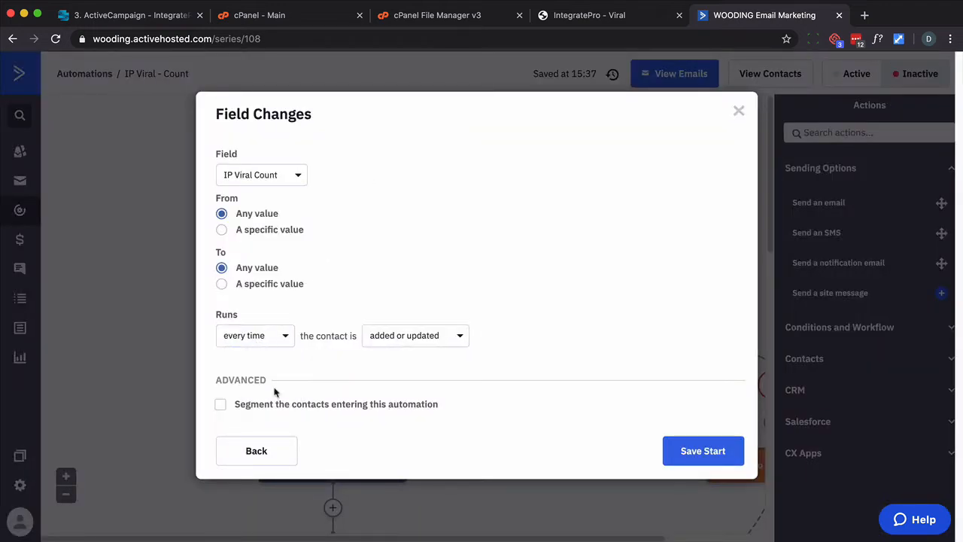
click(715, 459)
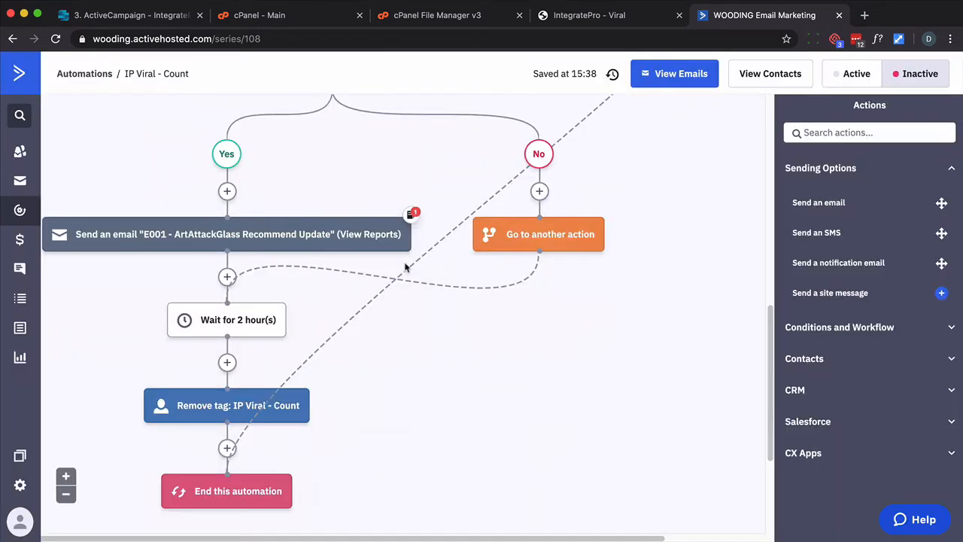
Edit the automation's email and make the 'link' text add the tag IP Viral - Do Not Notify when clicked
click(230, 244)
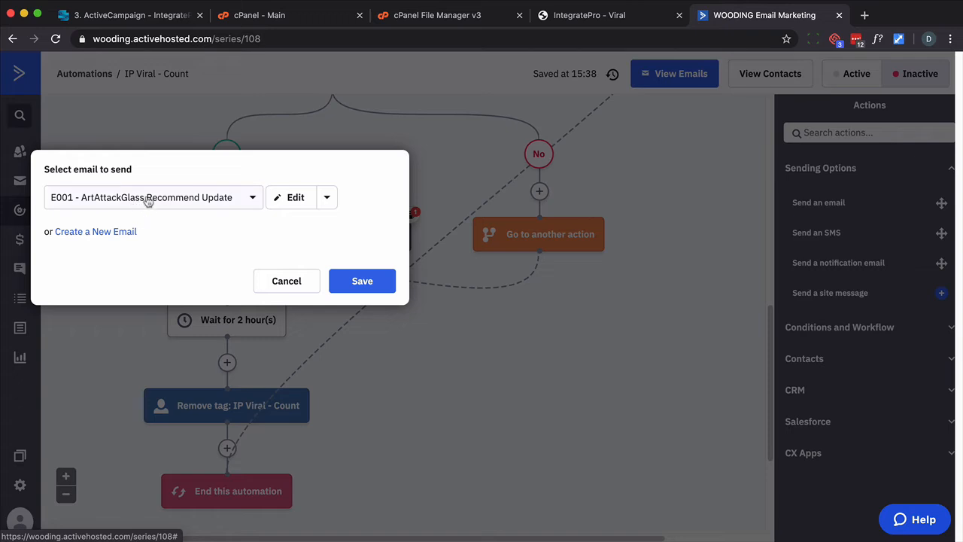
click(297, 196)
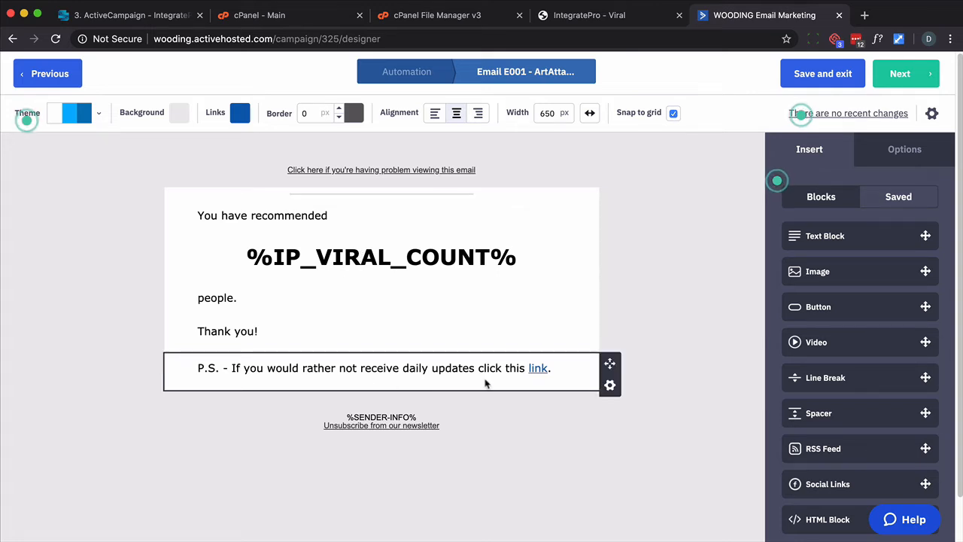
click(537, 368)
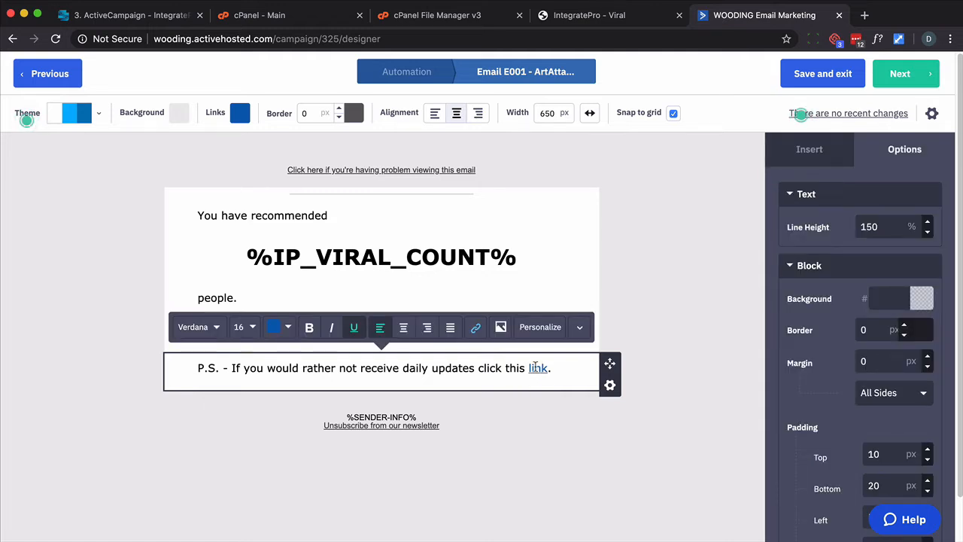
click(475, 327)
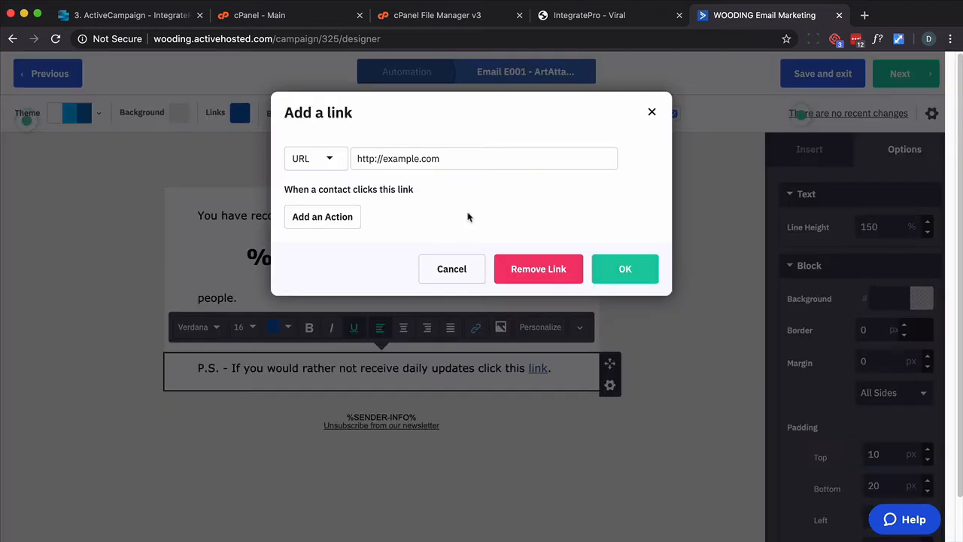
click(307, 226)
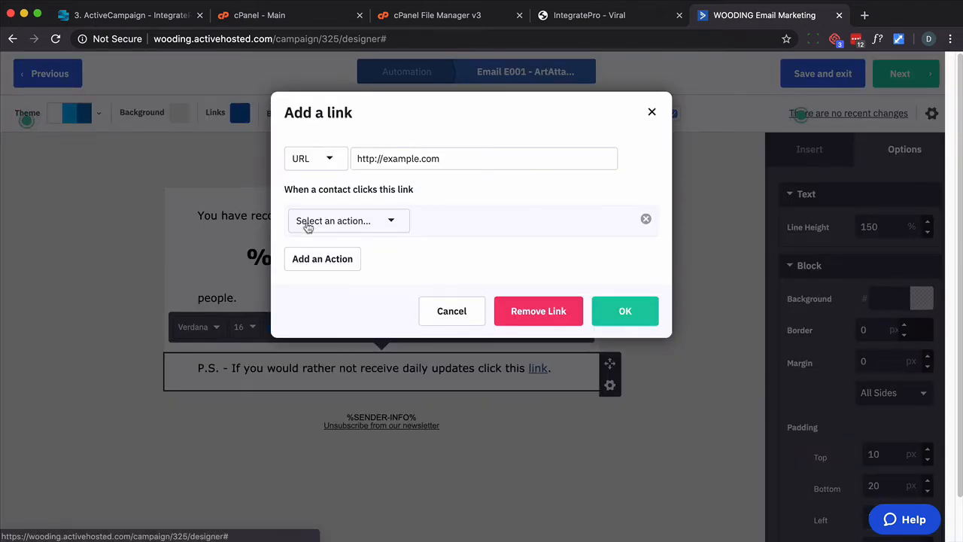
click(392, 222)
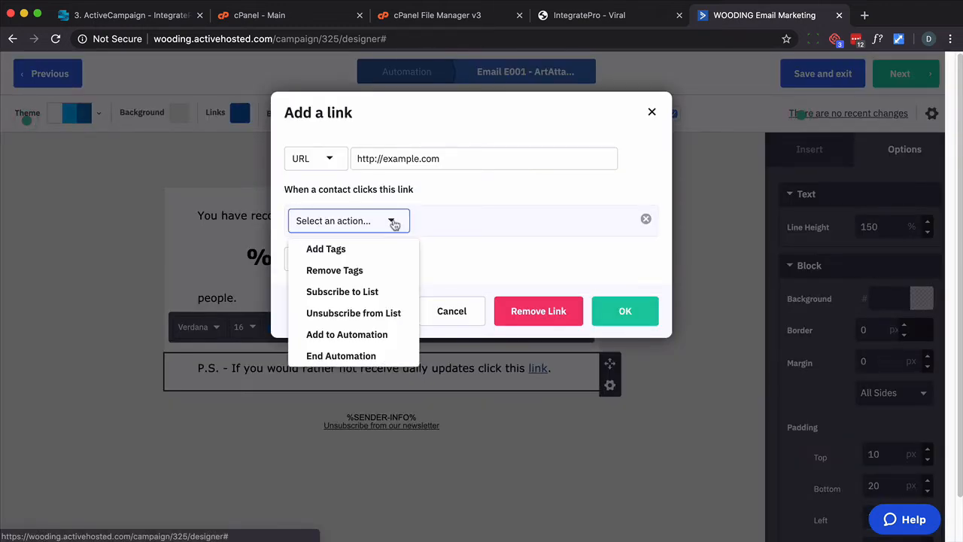
click(362, 254)
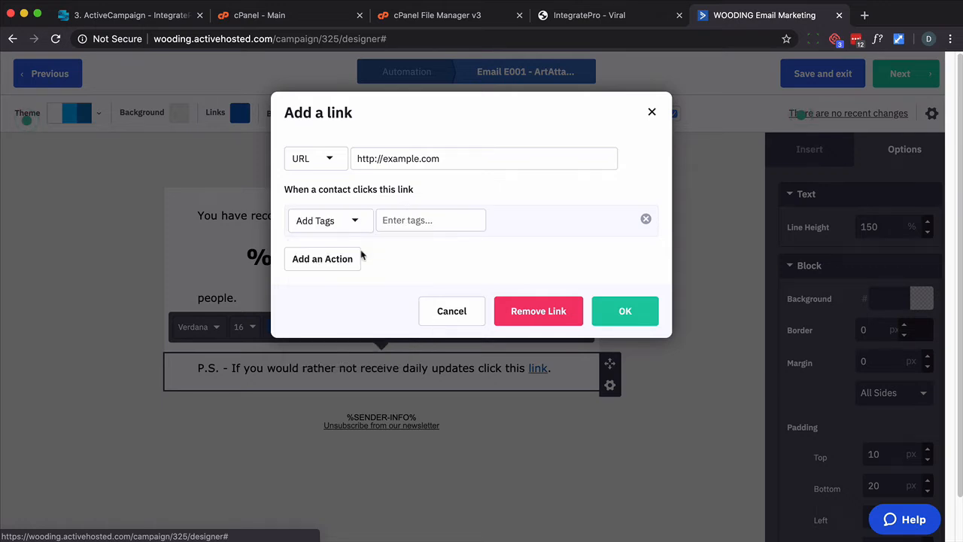
click(416, 217)
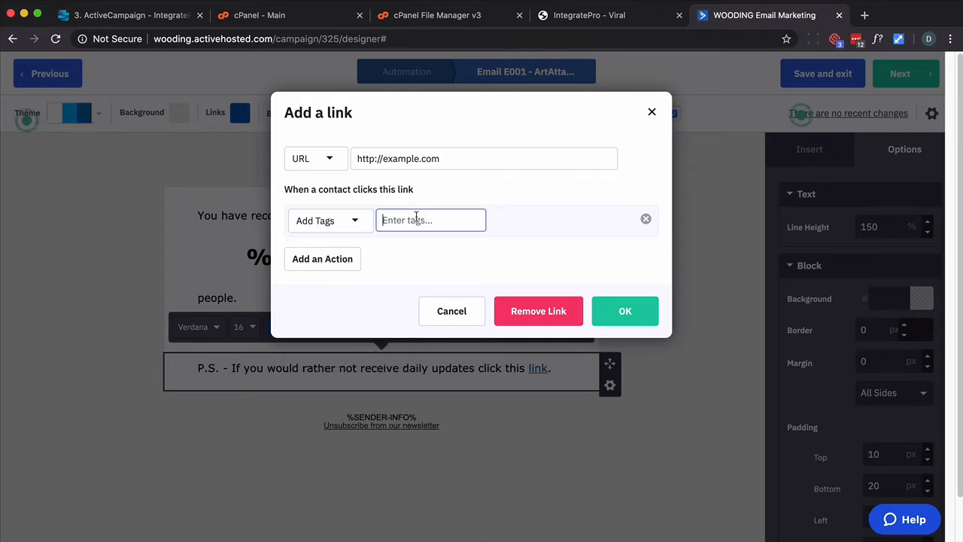
text(IP Viral - Do Not Notify)
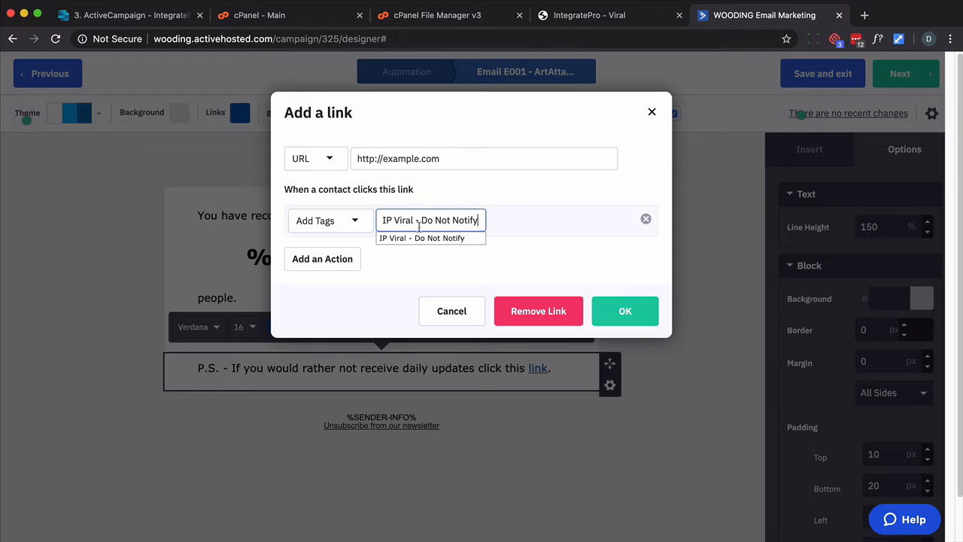
click(423, 239)
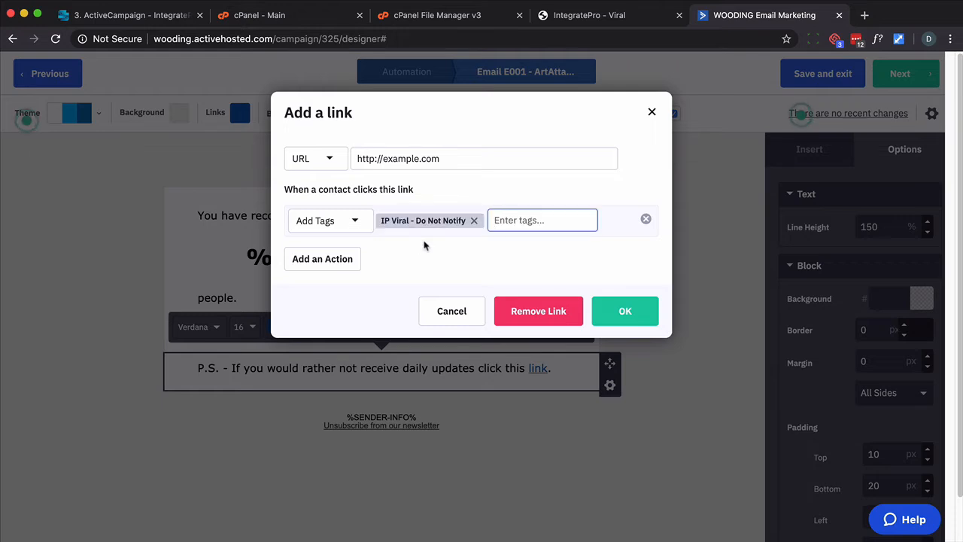
click(624, 310)
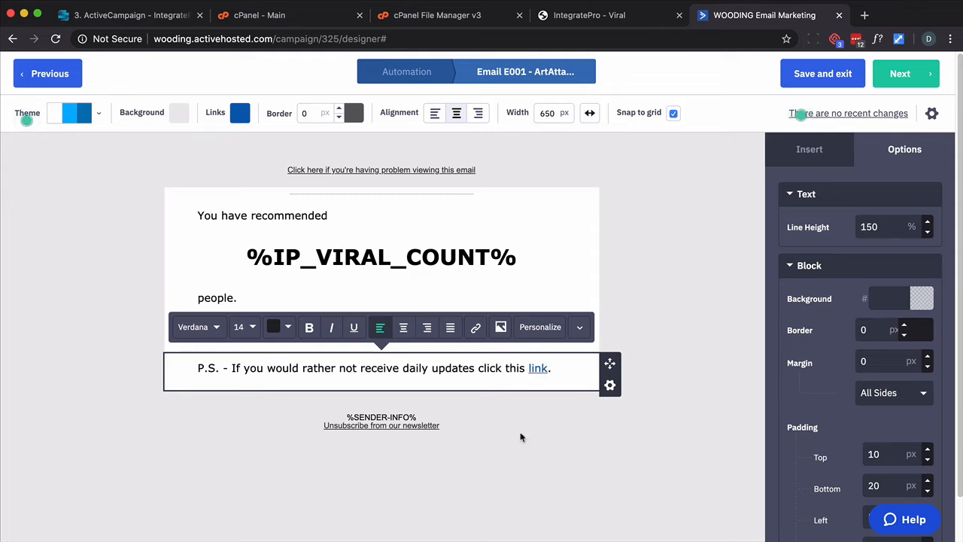
Finish the email editor and set the IP Viral - Count automation to Active
click(903, 76)
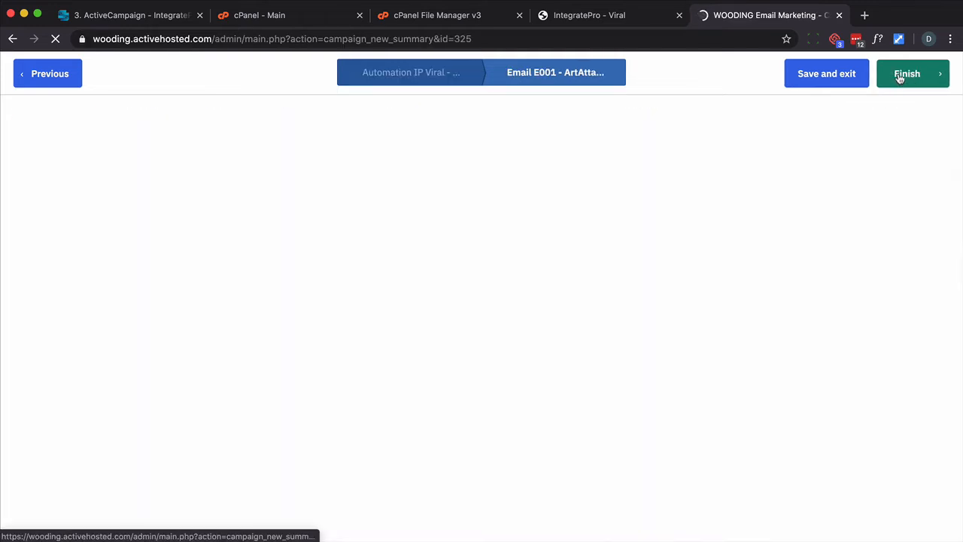
click(899, 75)
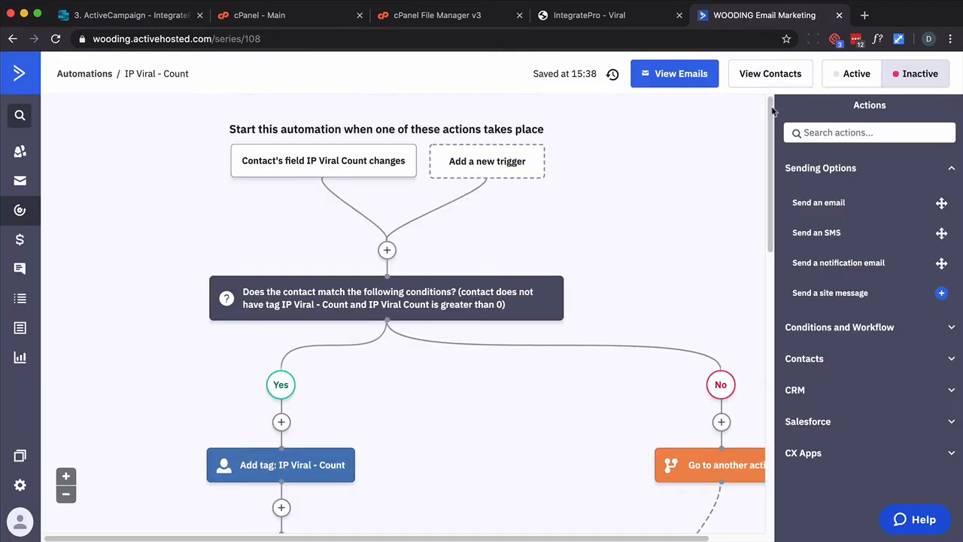
click(854, 84)
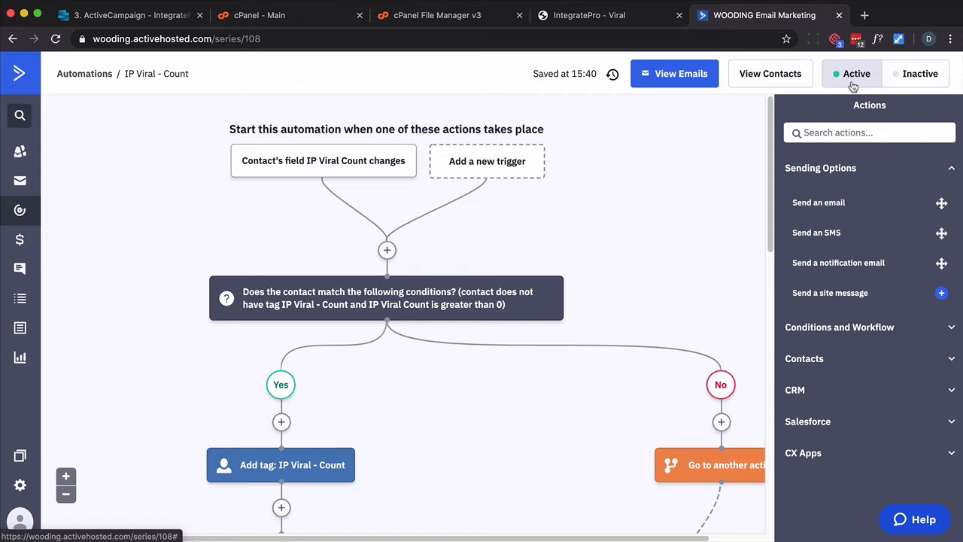
Copy the IP Viral - Promote - Reset automation URL from the course lesson
click(19, 210)
click(138, 15)
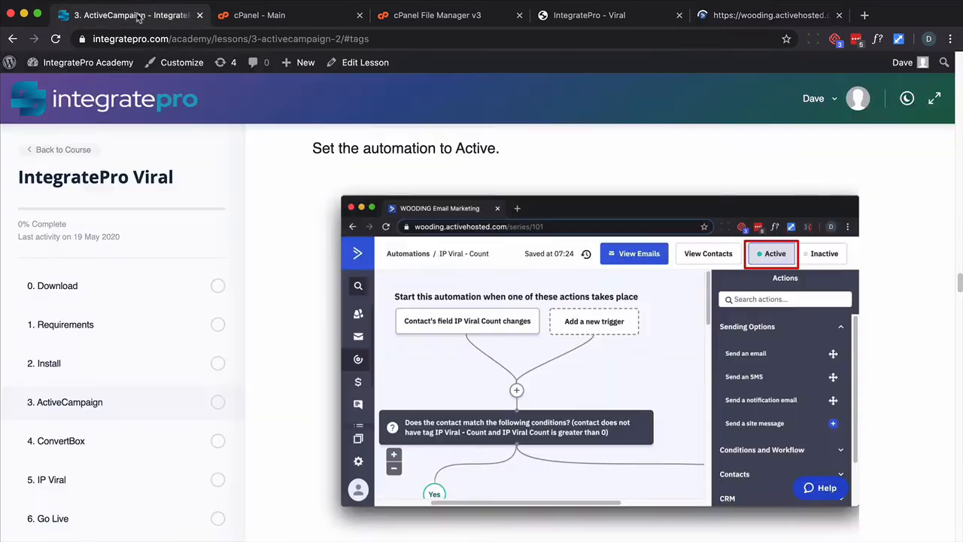
scroll(259, 297, down, 5)
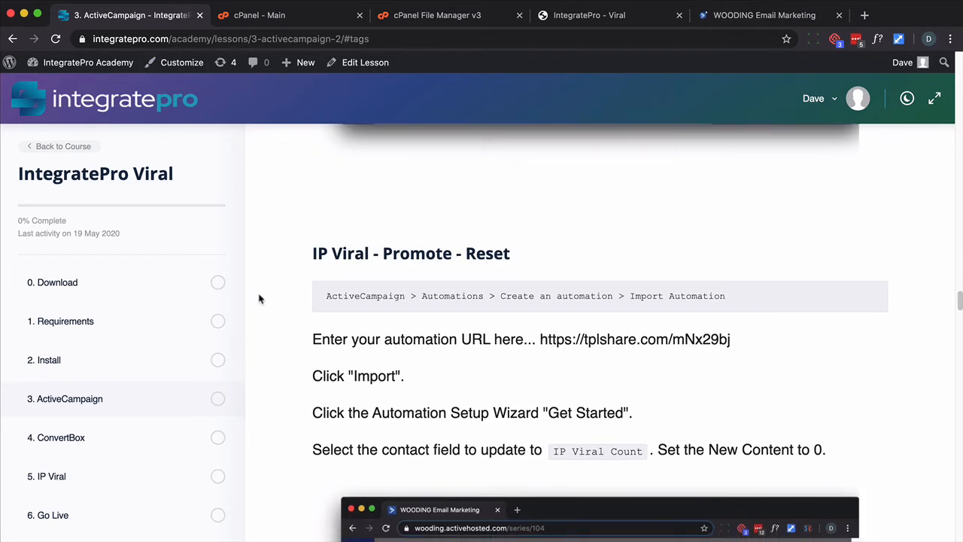
drag(741, 344, 541, 337)
key(super+c)
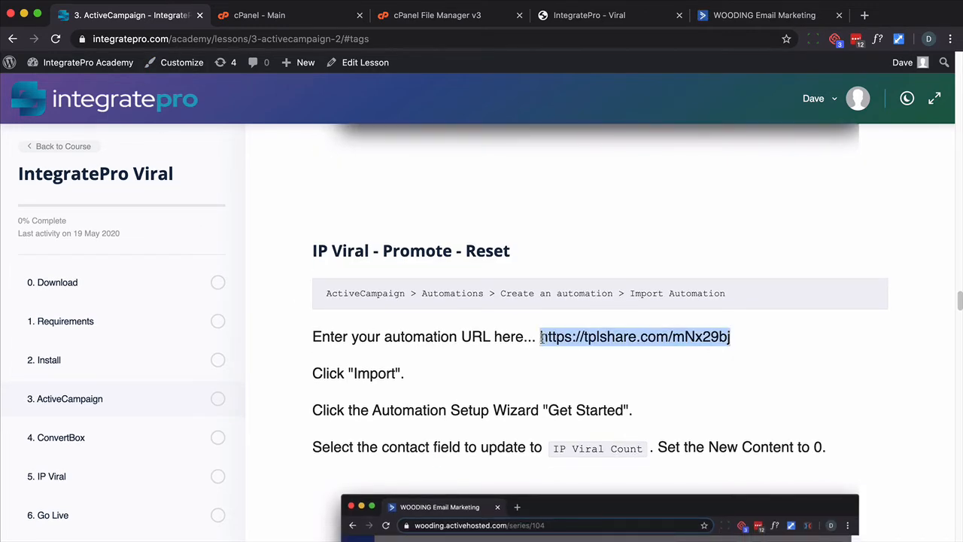
Import the IP Viral - Promote - Reset automation from the copied URL as a new automation
click(760, 15)
click(891, 73)
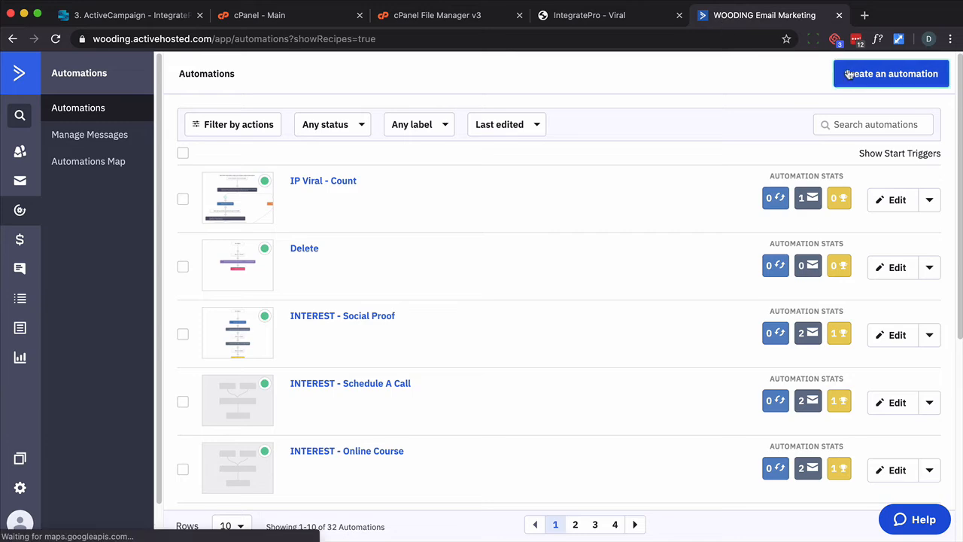
click(444, 150)
key(super+v)
click(638, 227)
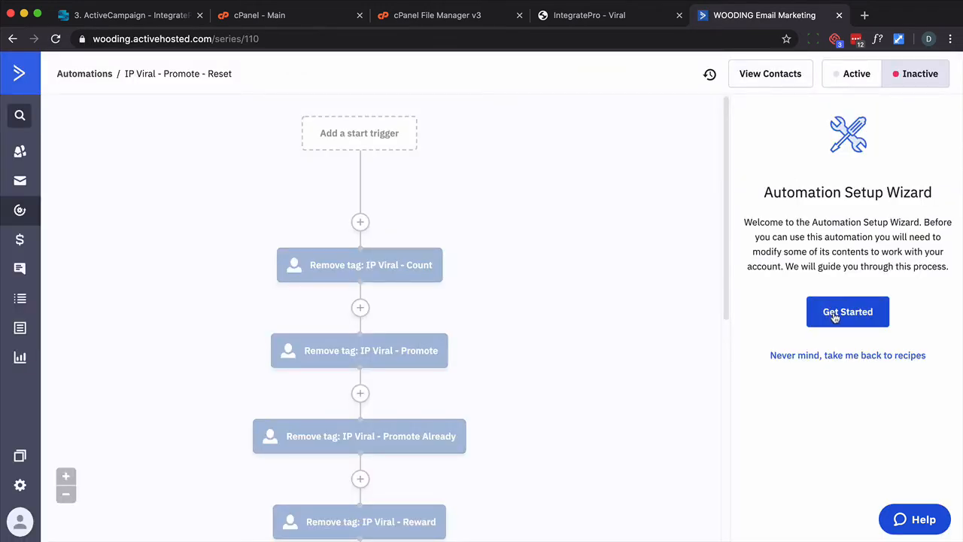
Run the setup wizard, updating the contact field IP Viral Count with new content 0
click(833, 312)
click(206, 252)
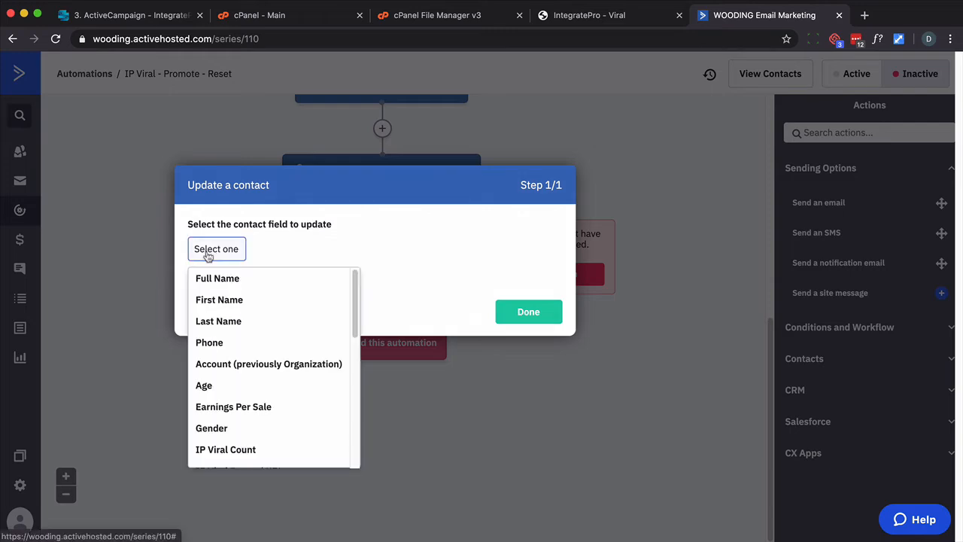
click(208, 449)
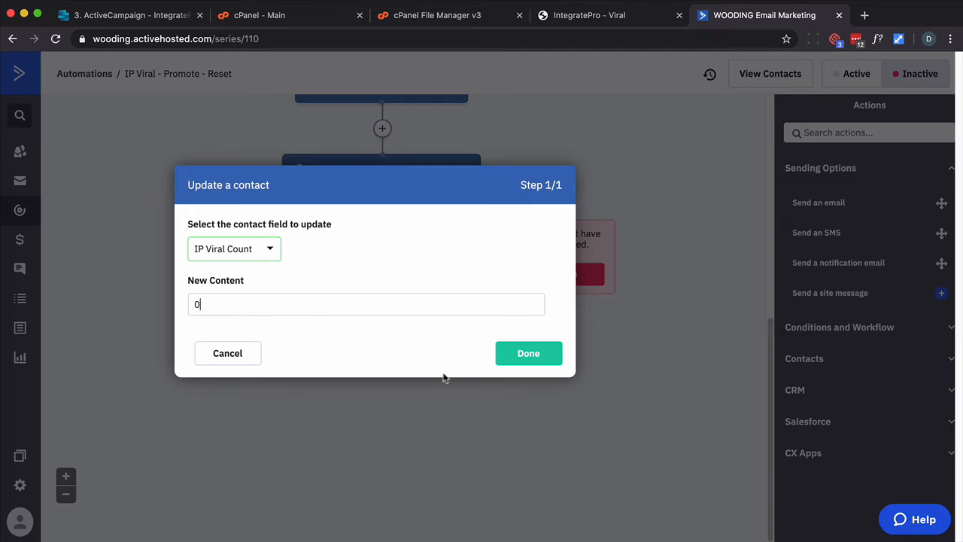
click(513, 359)
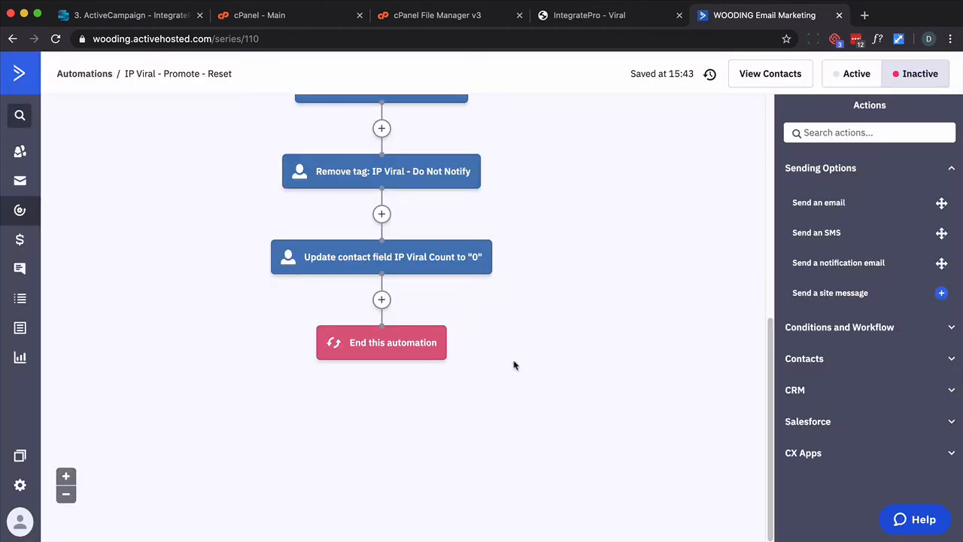
Set the IP Viral - Promote - Reset automation to Active
click(841, 79)
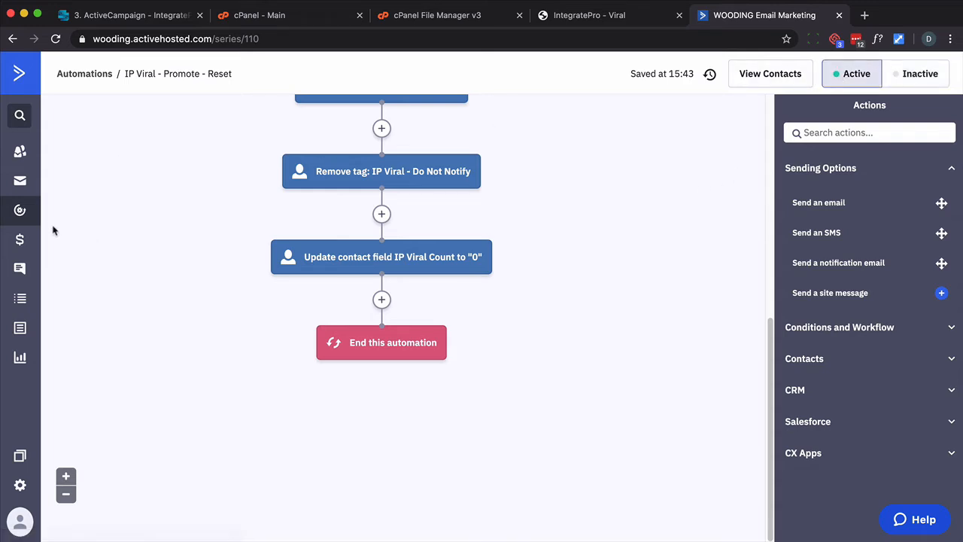
click(23, 214)
key(ctrl+Tab)
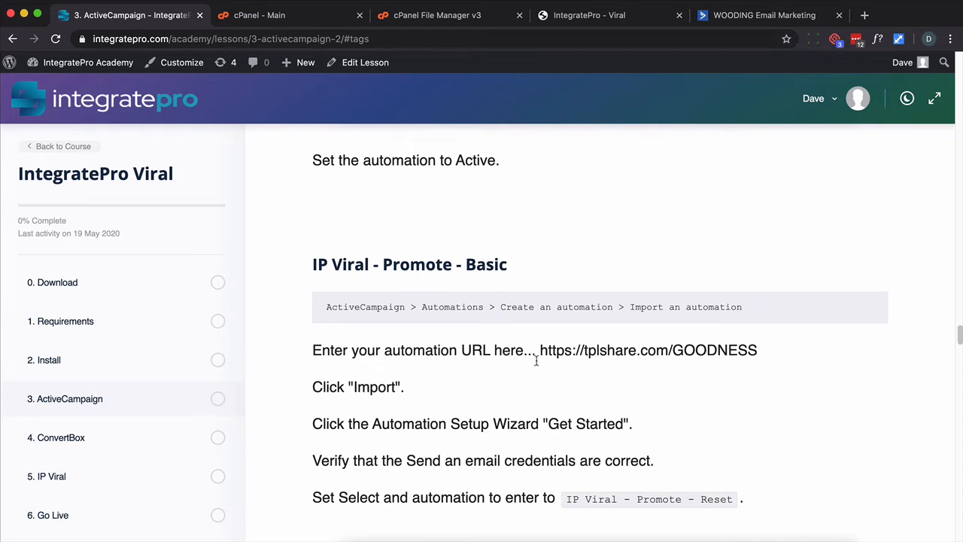
Import the IP Viral - Promote - Basic automation using its URL from the lesson
scroll(535, 362, down, 3)
click(745, 17)
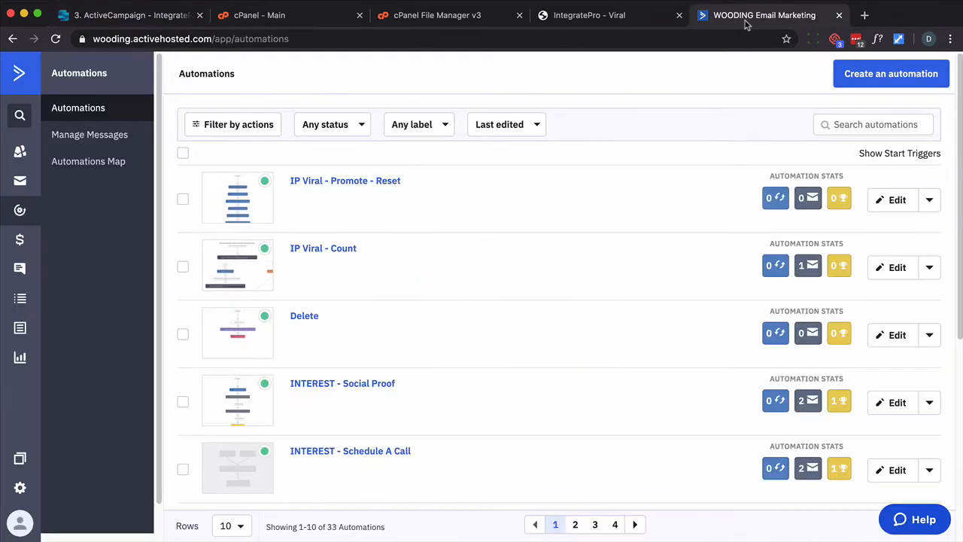
click(854, 78)
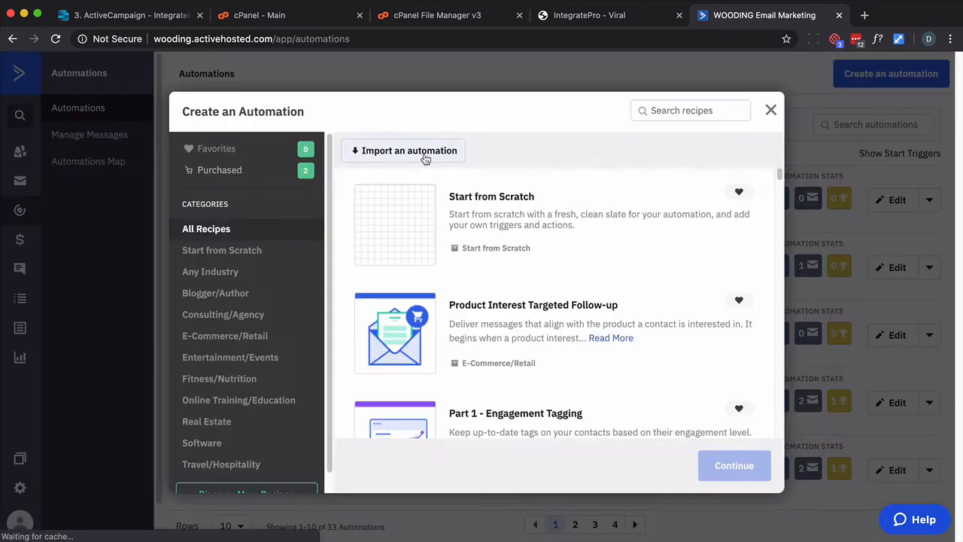
click(425, 157)
key(ctrl+v)
key(Return)
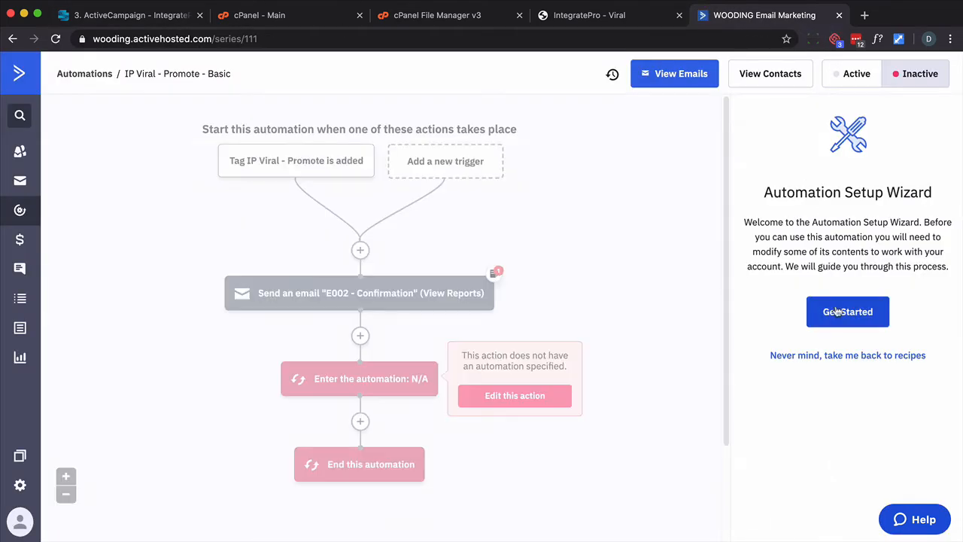
Run the setup wizard, keeping the email sender and choosing IP Viral - Promote - Reset as the automation to enter
click(837, 311)
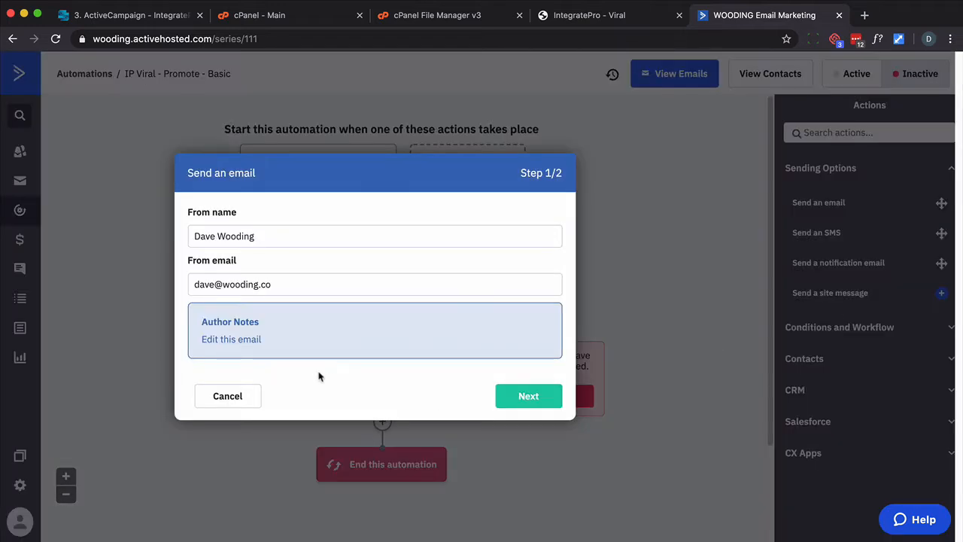
click(519, 396)
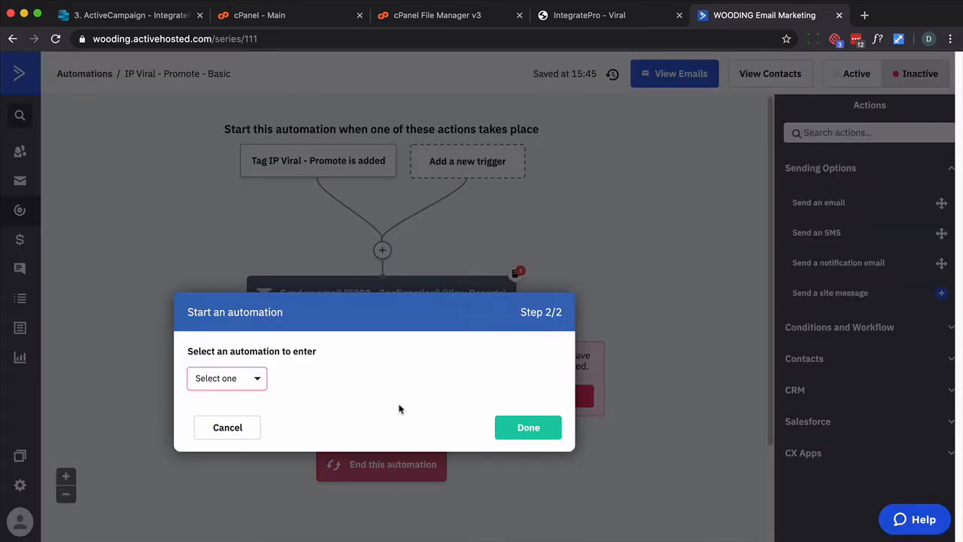
click(256, 381)
text(IP Viral - Promote - Reset)
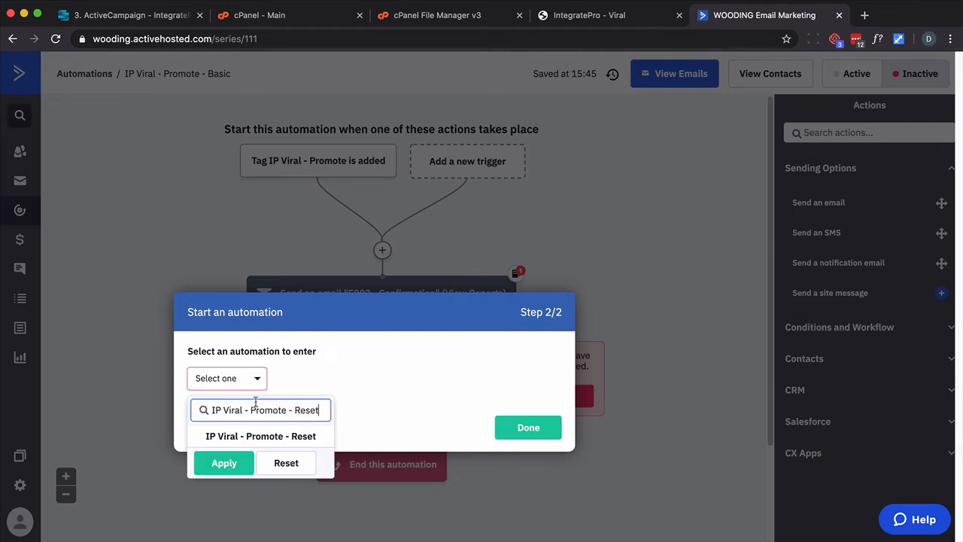
click(254, 437)
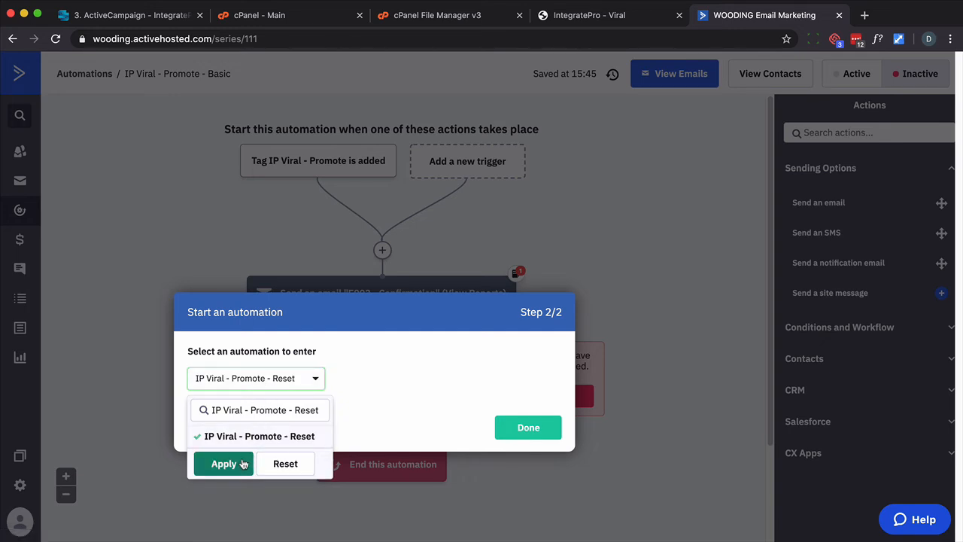
click(242, 464)
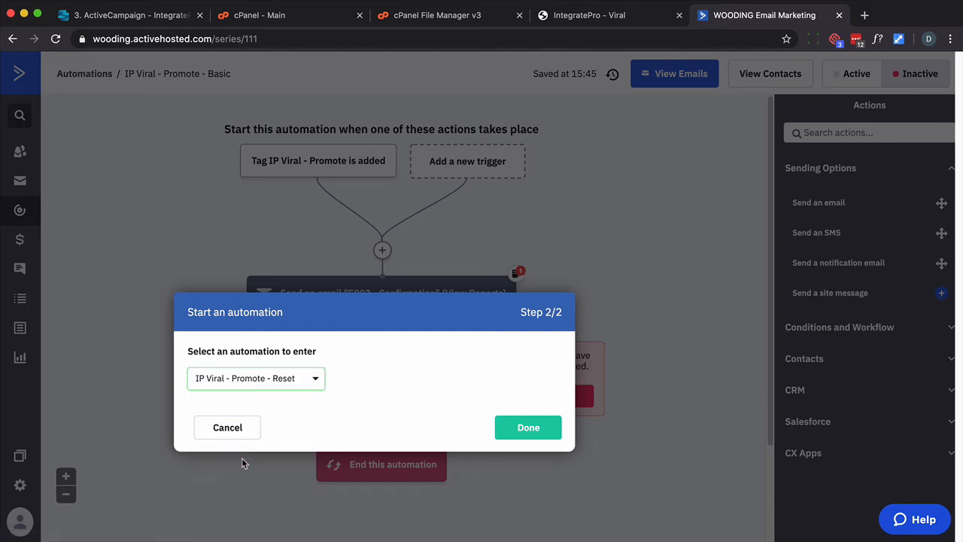
click(538, 433)
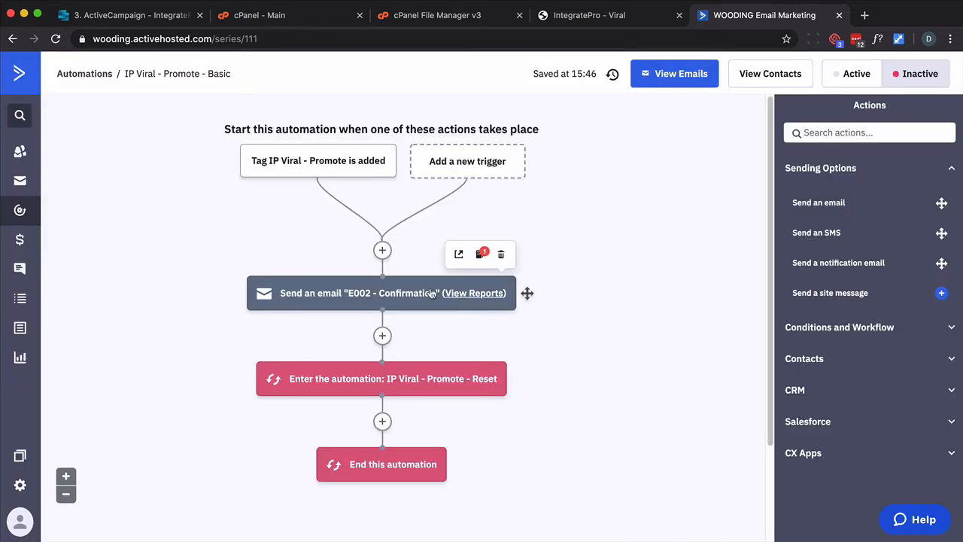
Open the E002 - Confirmation email and inspect the recommend link's URL, then return to the automation
click(425, 294)
click(344, 259)
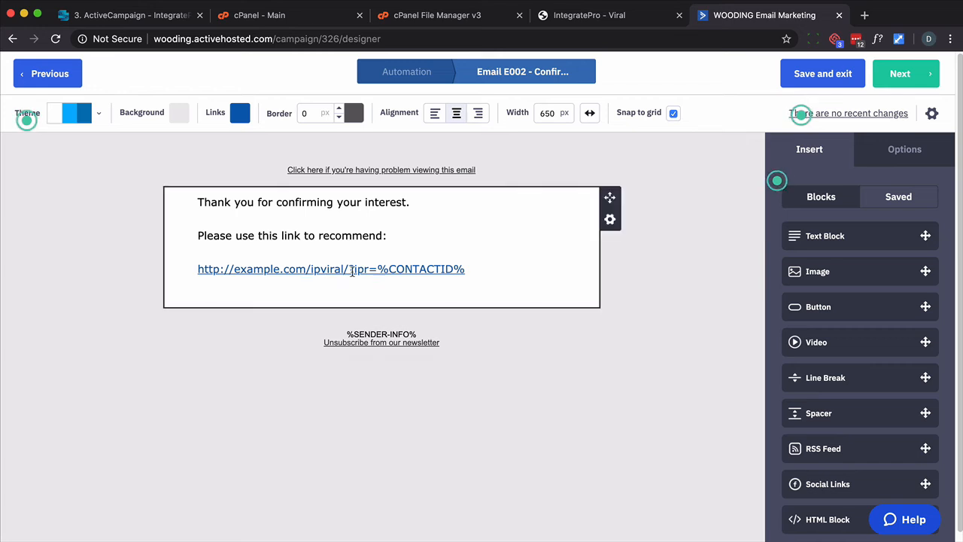
drag(466, 268, 179, 276)
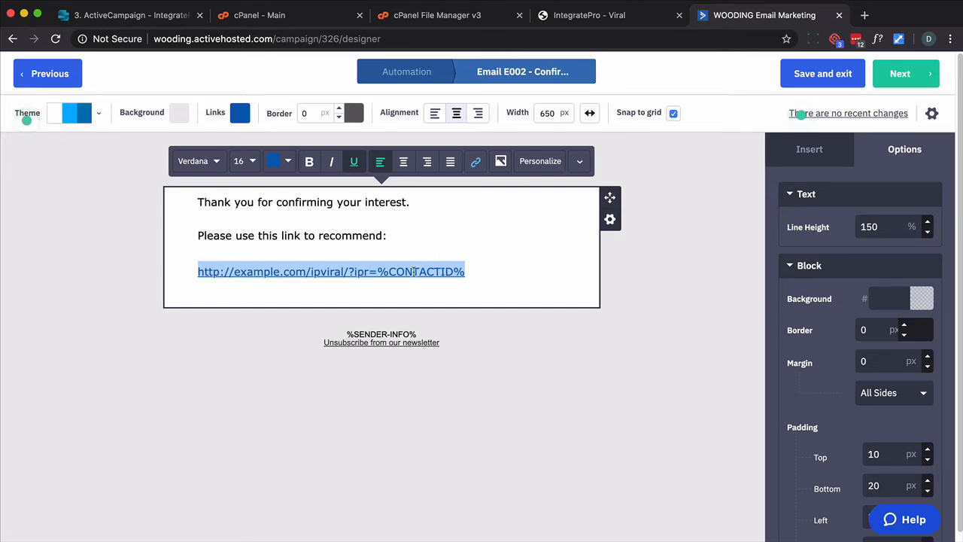
click(476, 161)
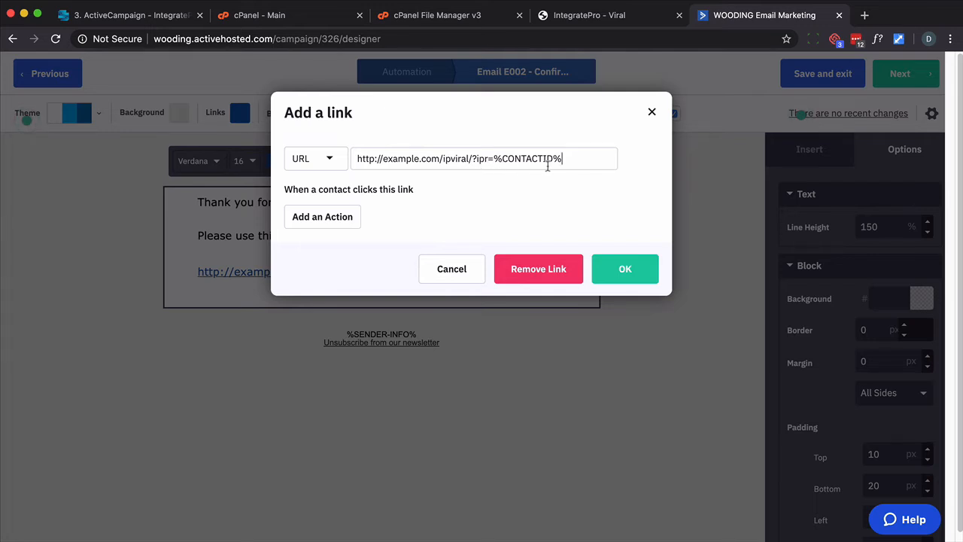
click(653, 119)
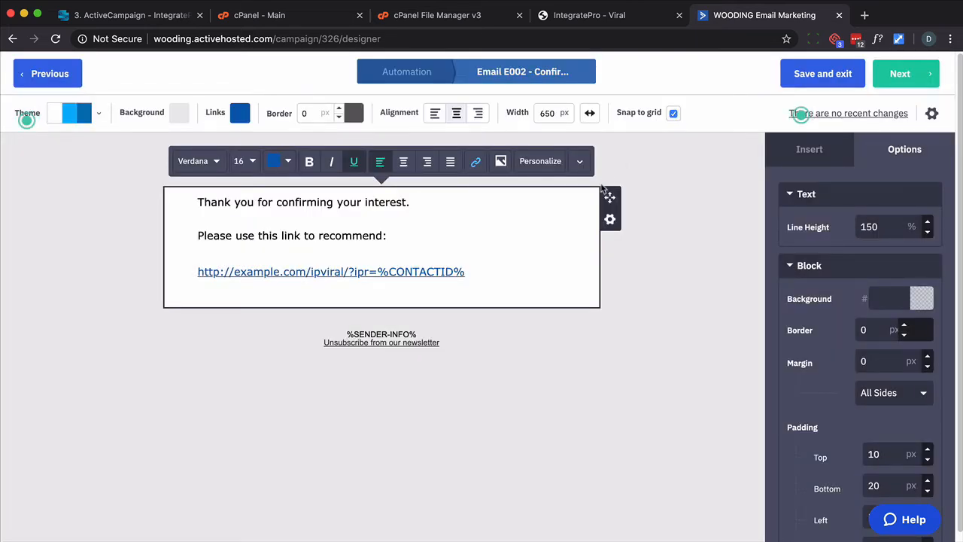
click(897, 76)
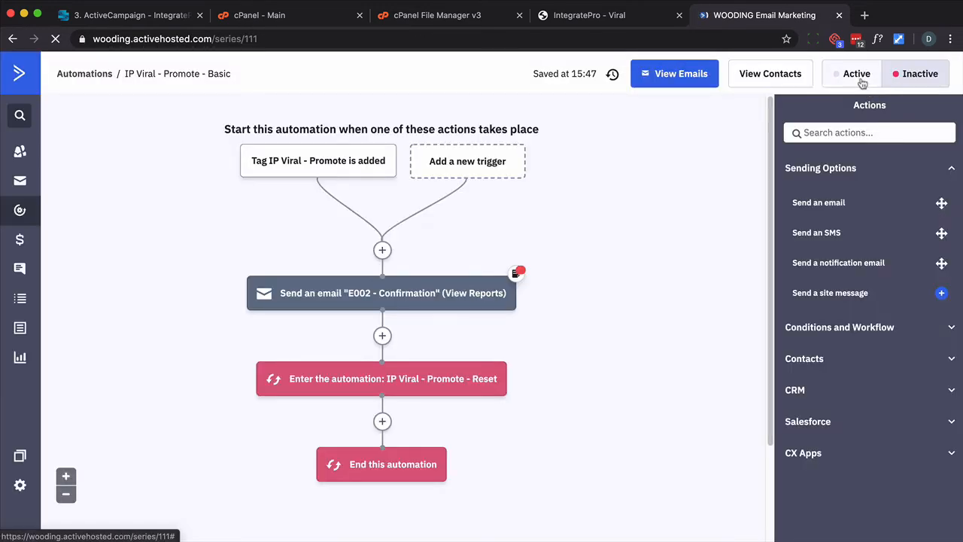
Set the IP Viral - Promote - Basic automation to Active
click(862, 81)
key(ctrl+Tab)
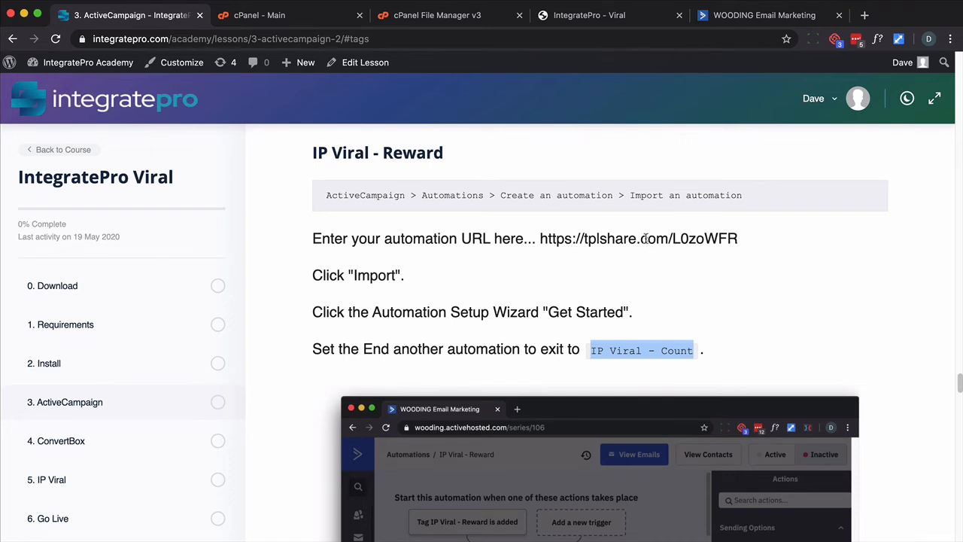
Import the IP Viral - Reward automation using its URL from the lesson
click(752, 15)
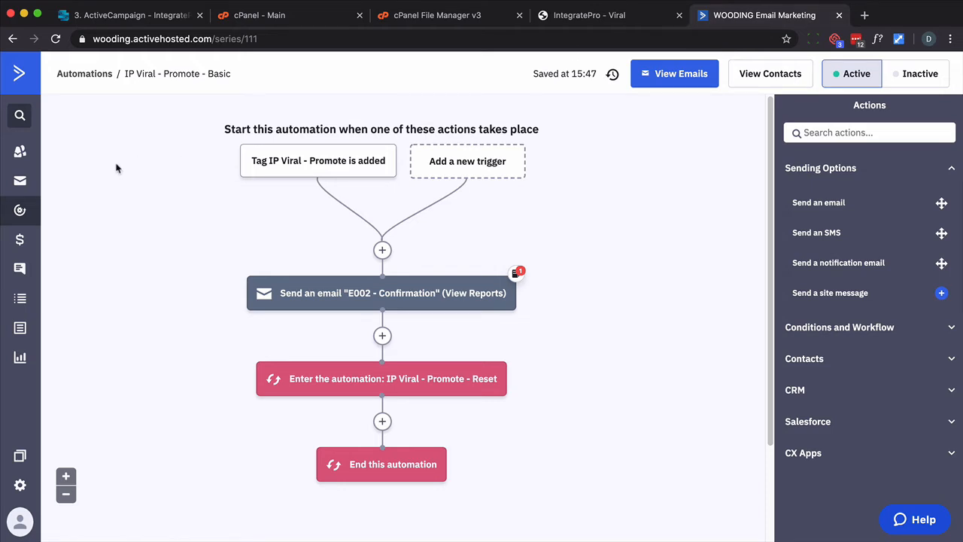
click(24, 215)
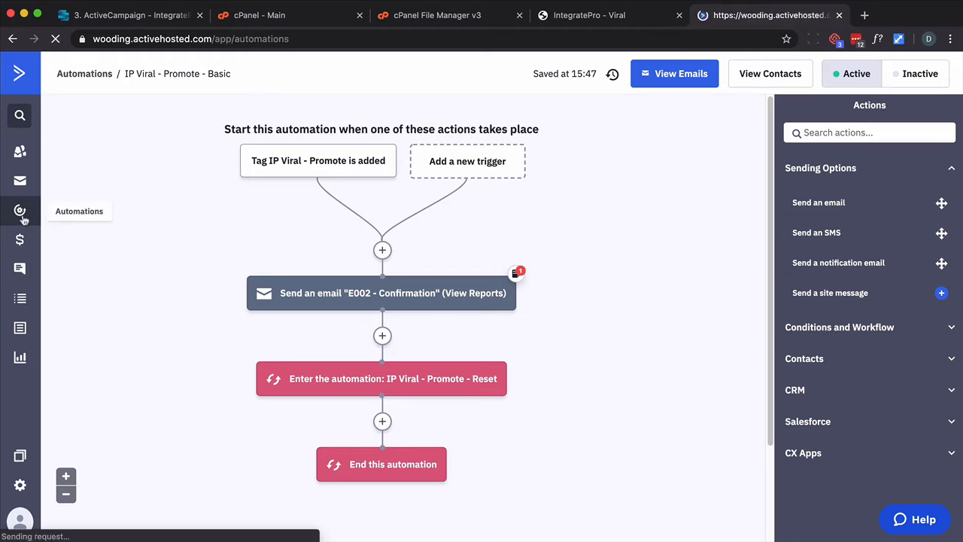
click(891, 73)
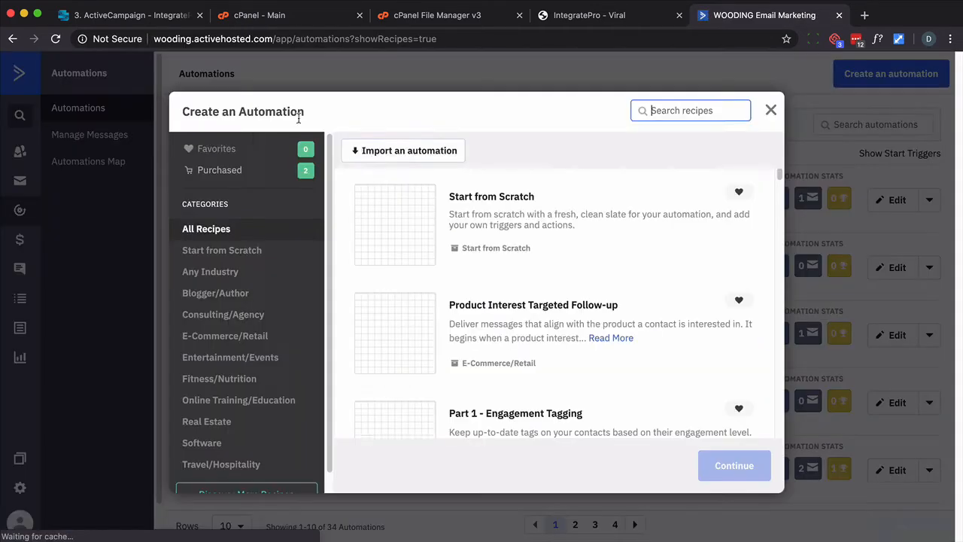
click(409, 148)
text(https://tplshare.com/LQaoRFL)
click(631, 235)
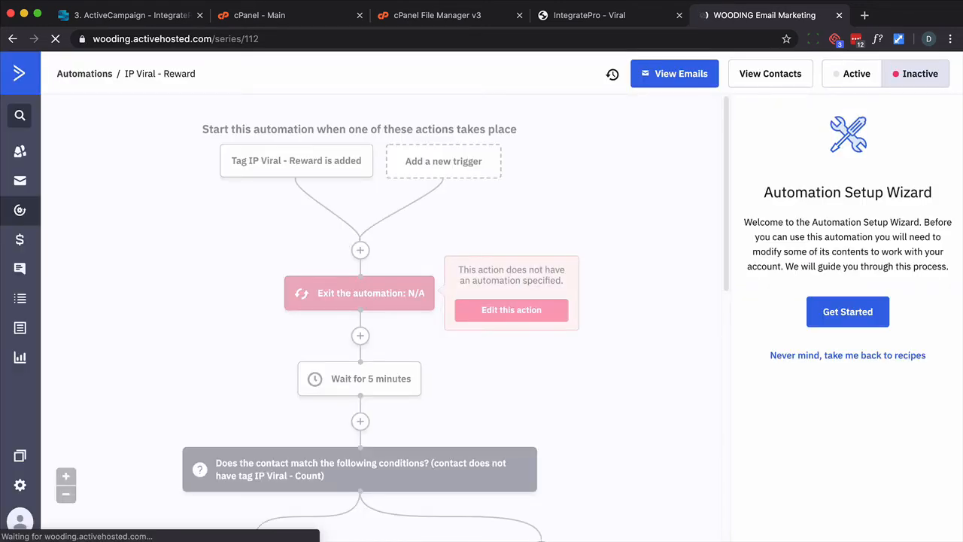
Start the setup wizard and set the automation to exit to IP Viral - Count
click(854, 316)
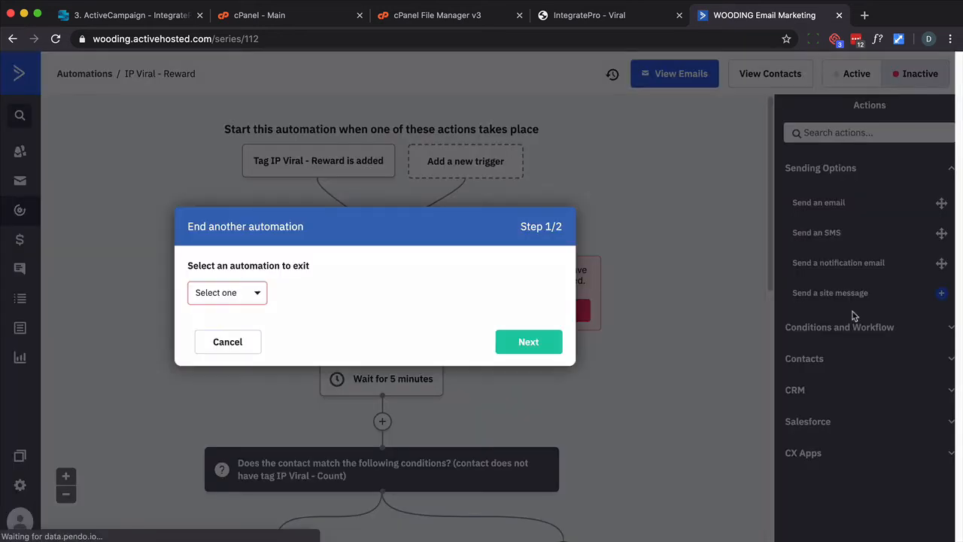
click(250, 299)
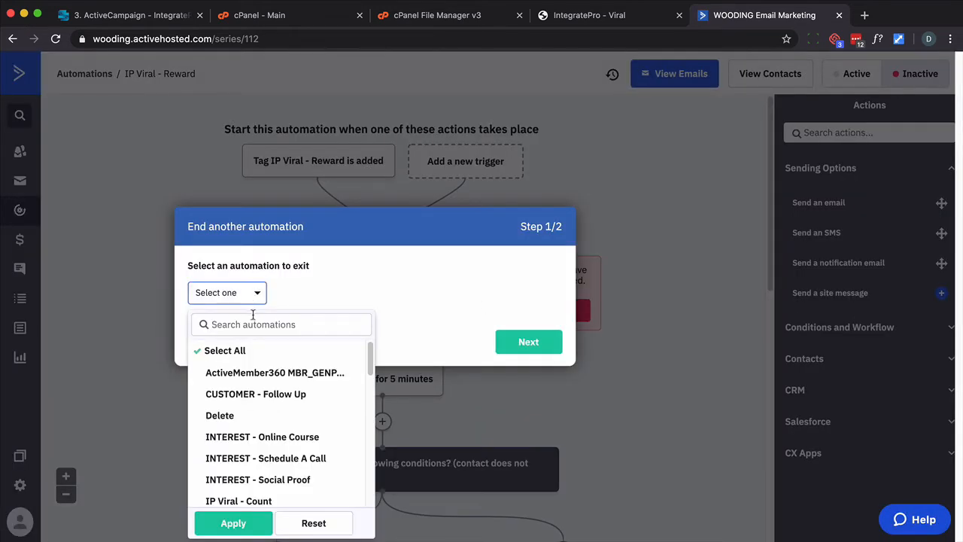
click(252, 324)
text(count)
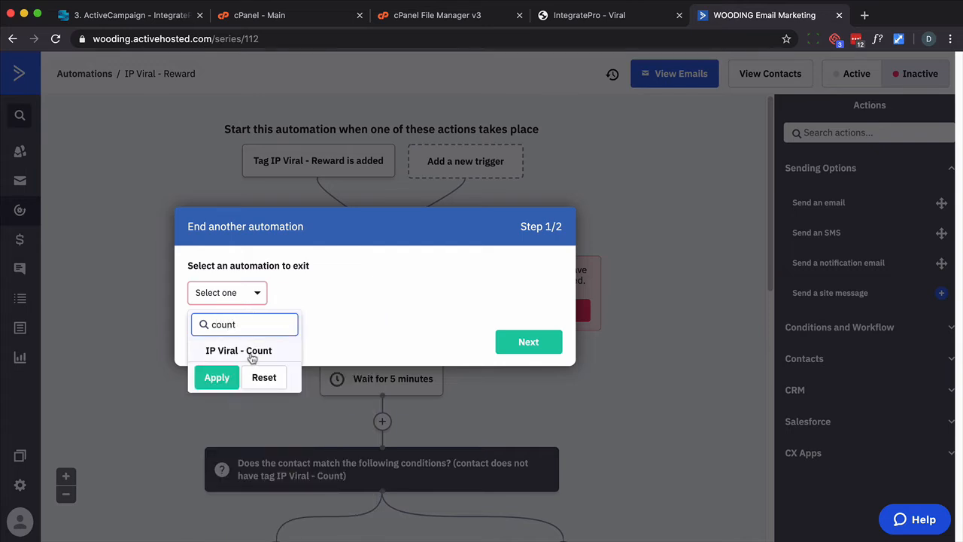
click(251, 355)
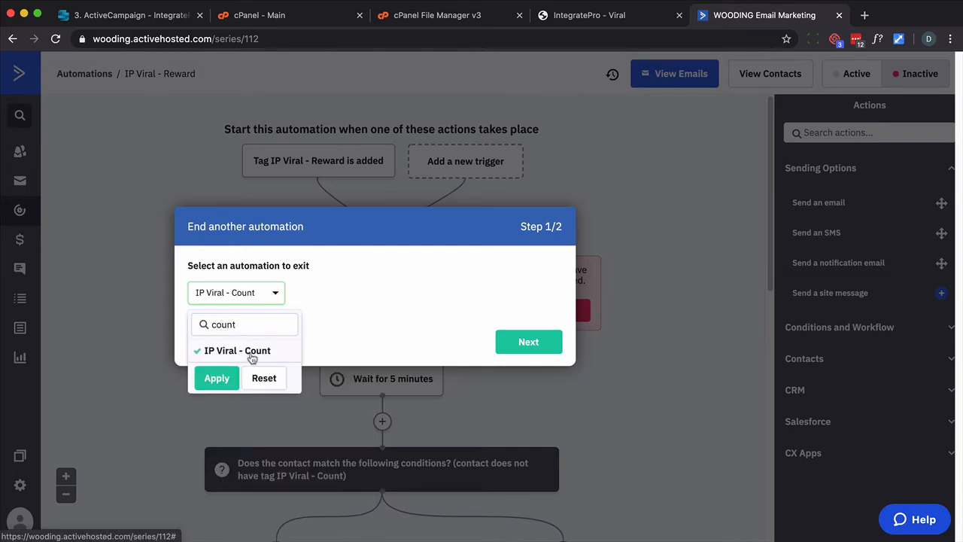
click(216, 378)
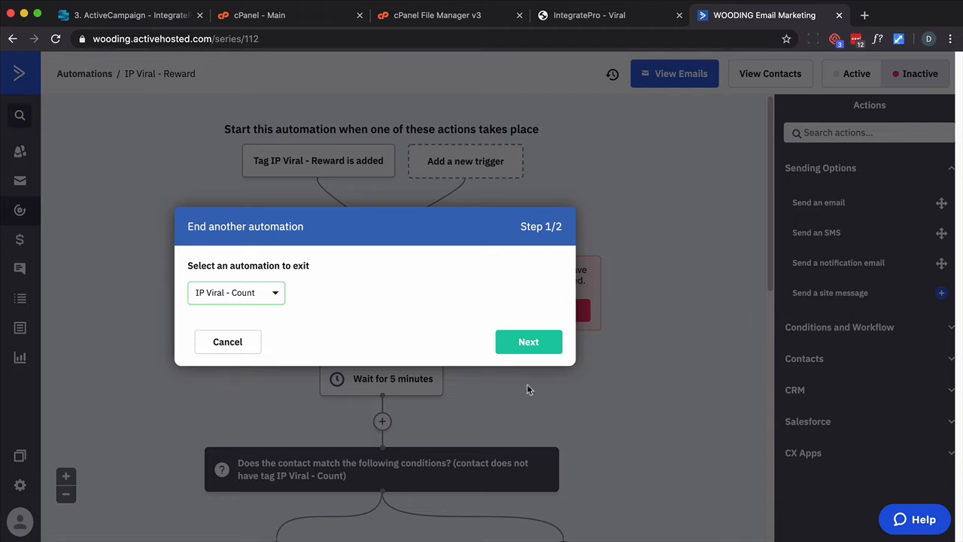
click(528, 343)
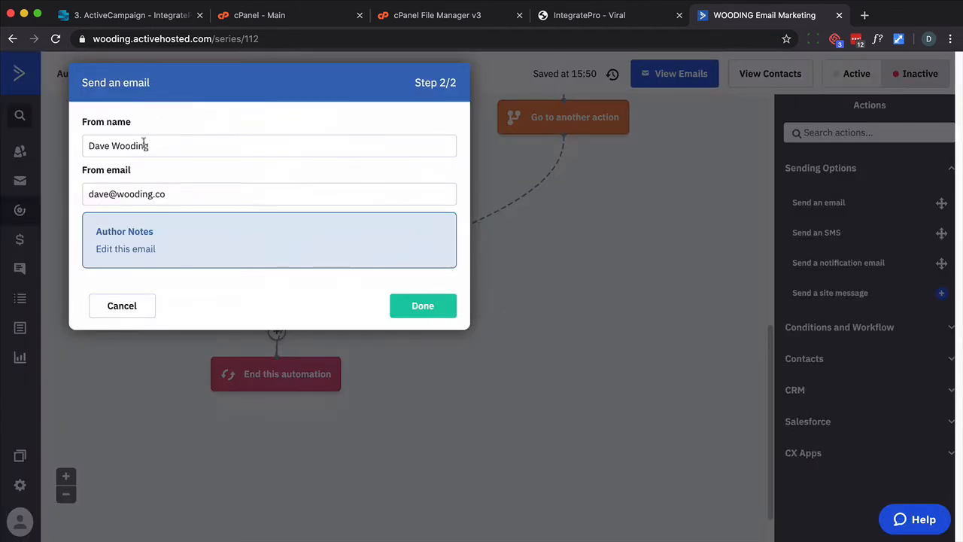
Finish the send-email setup step with the sender details and open the E001 - Recommendation Award email for editing
click(425, 303)
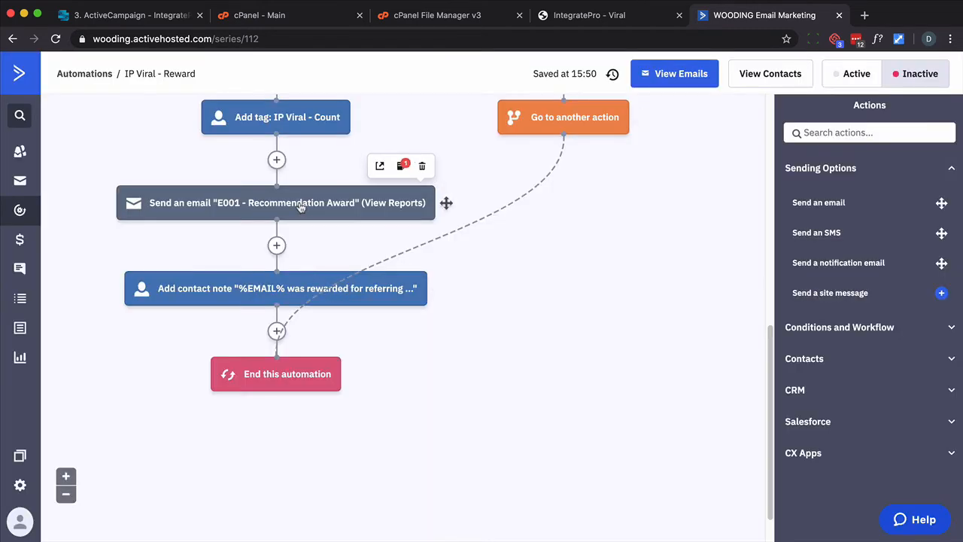
click(299, 207)
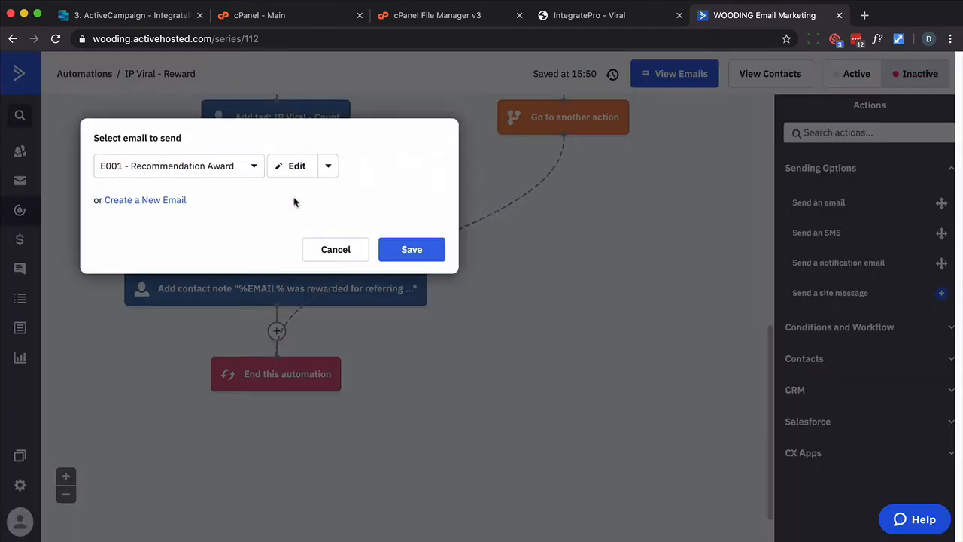
click(290, 171)
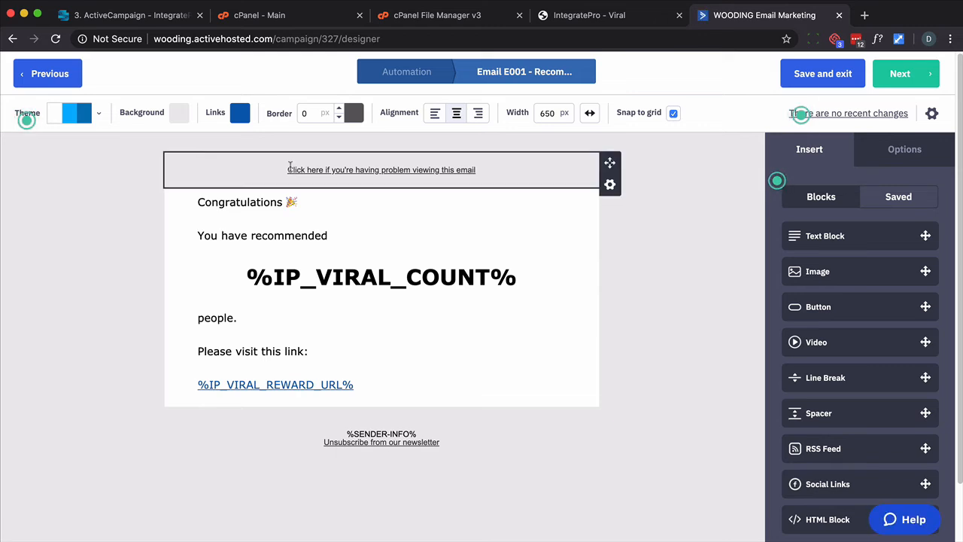
Inspect the email's %IP_VIRAL_COUNT% text and the link target of the %IP_VIRAL_REWARD_URL% link
click(331, 280)
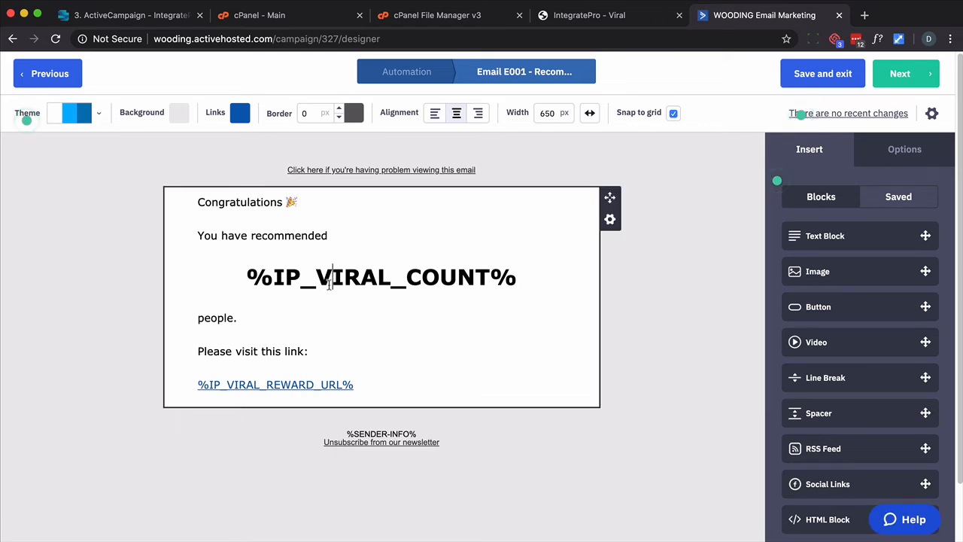
triple_click(329, 285)
shift+click(329, 285)
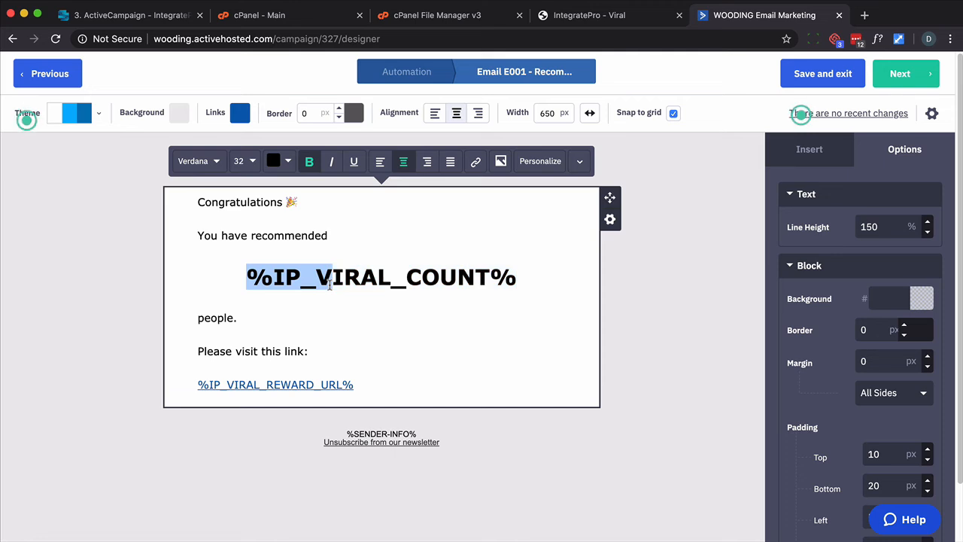
click(348, 389)
drag(352, 384, 199, 385)
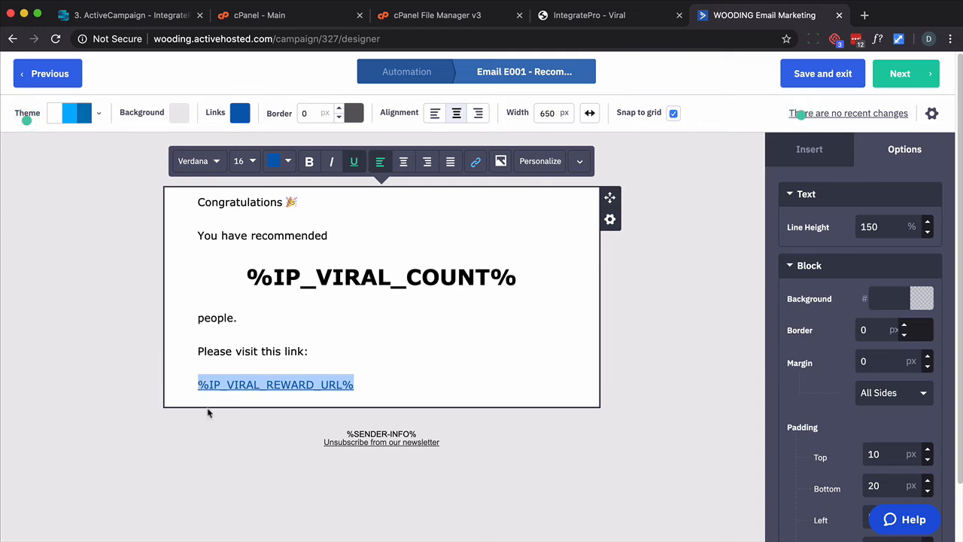
click(476, 161)
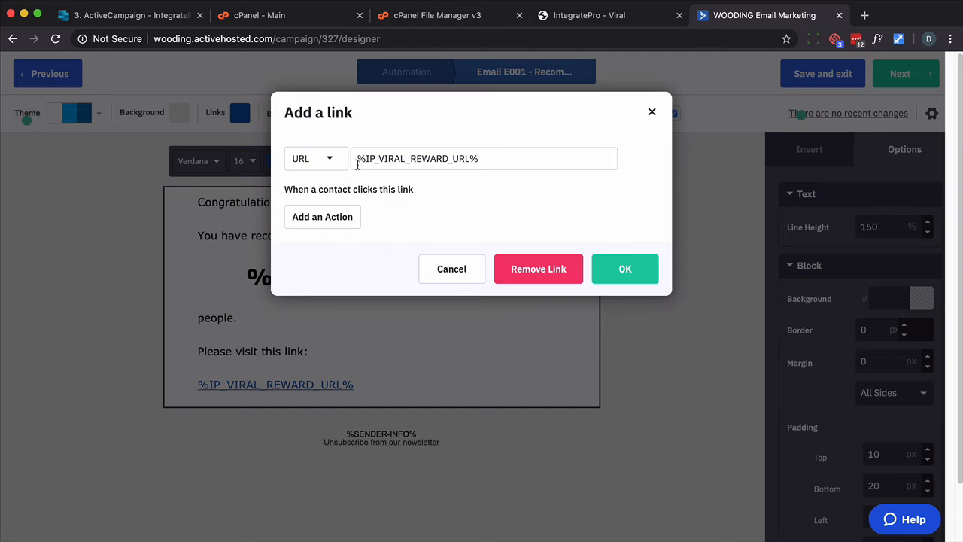
click(615, 272)
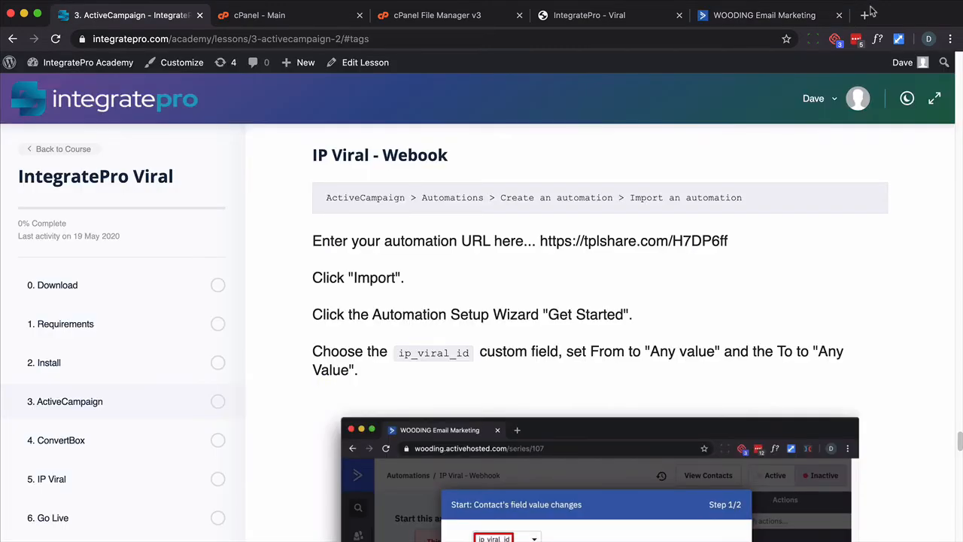
Import the IP Viral - Webhook automation using its URL copied from the lesson
drag(745, 245, 543, 237)
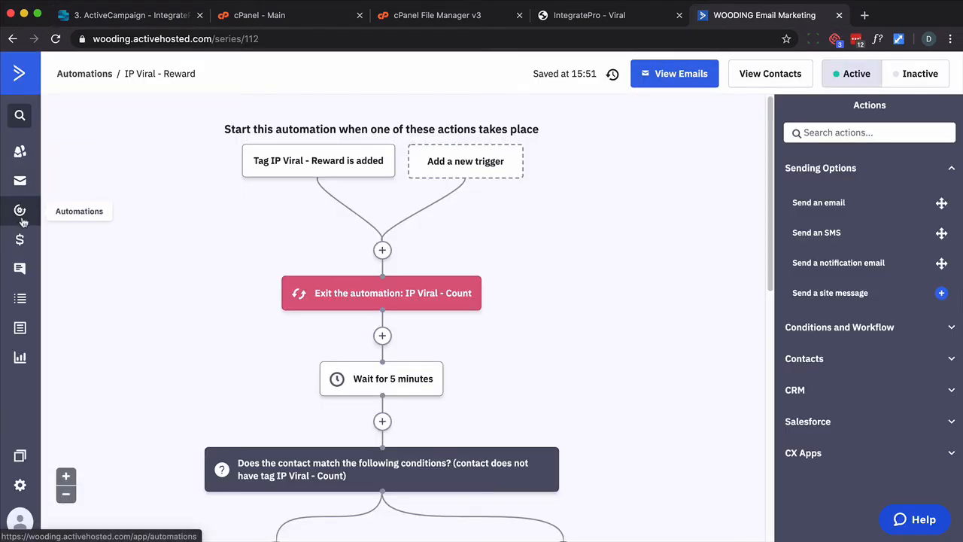
click(20, 216)
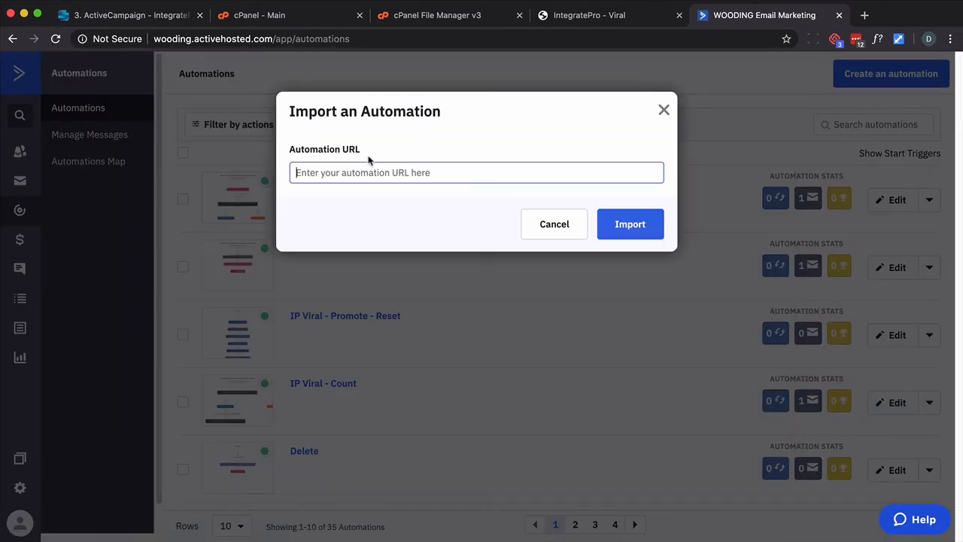
click(483, 179)
text(https://tplshare.com/J9DP6lf)
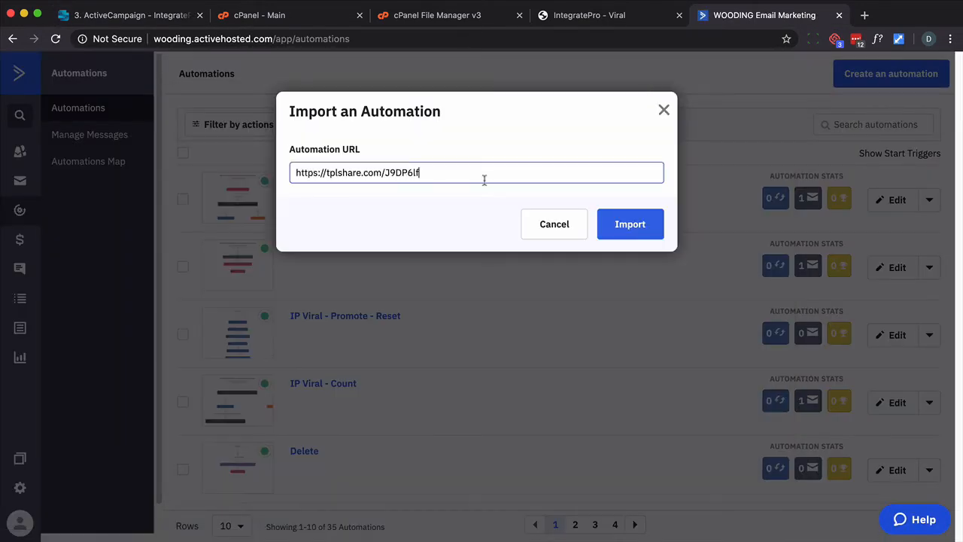
click(647, 225)
Start the setup wizard and set the trigger to field ip_viral_id changing from any value to any value
click(132, 15)
scroll(386, 248, down, 1)
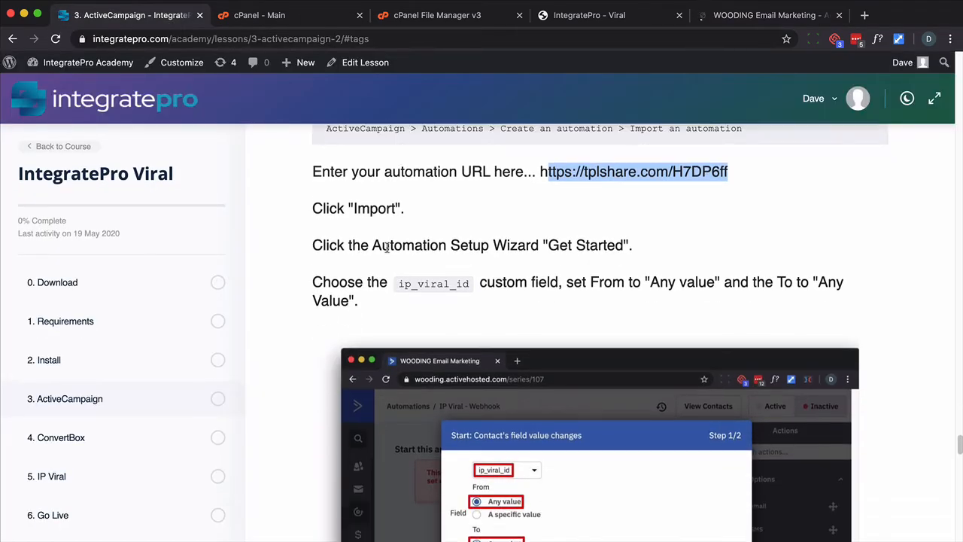
scroll(386, 248, down, 4)
scroll(388, 261, up, 2)
click(760, 15)
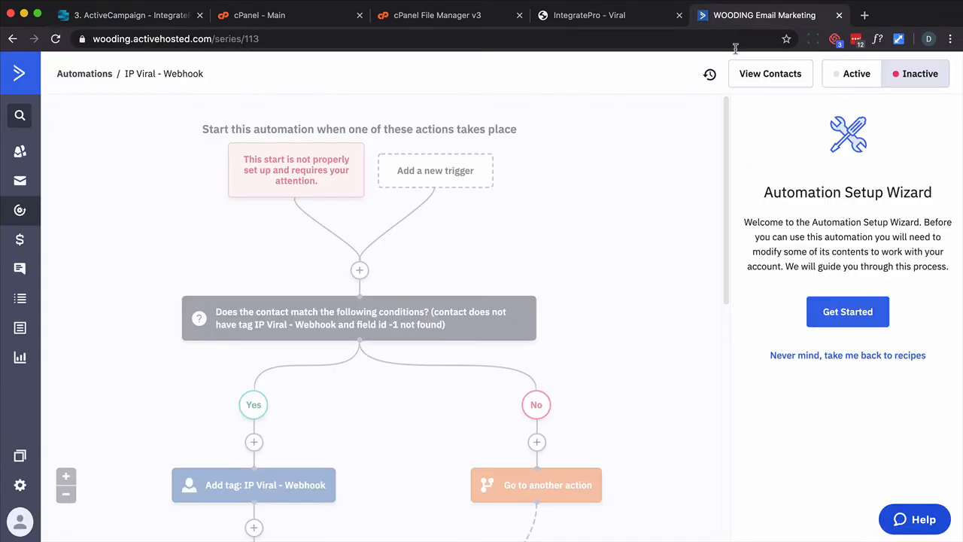
click(835, 301)
click(382, 157)
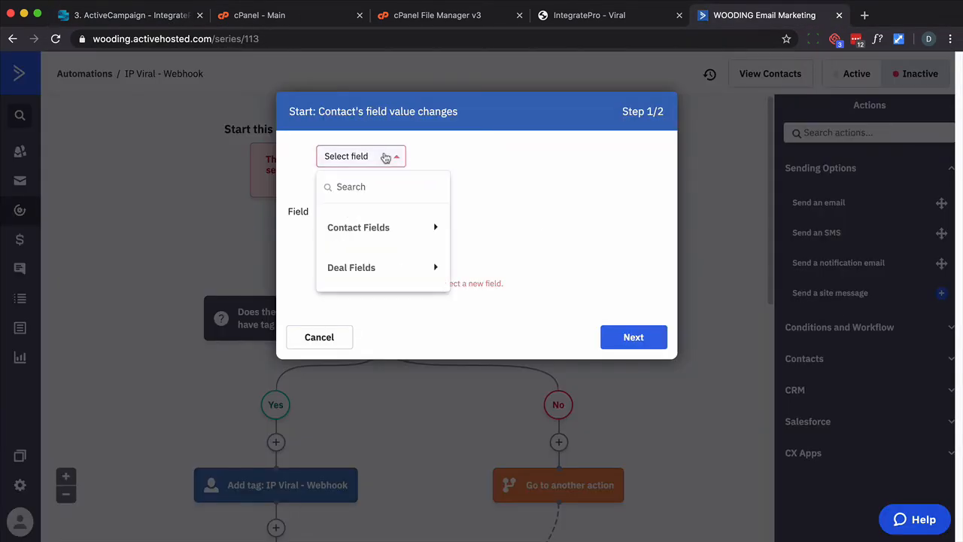
click(383, 227)
scroll(405, 260, down, 5)
scroll(405, 260, down, 4)
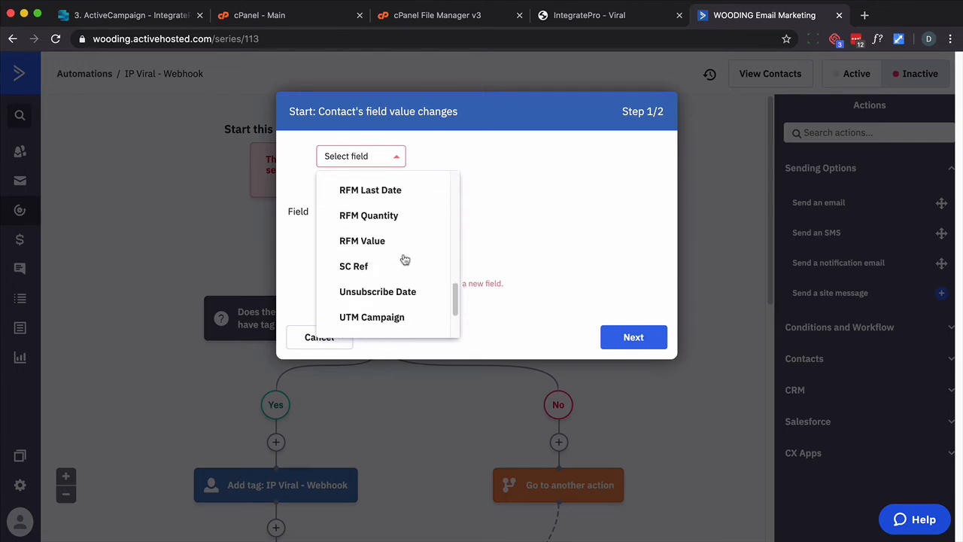
scroll(405, 260, up, 4)
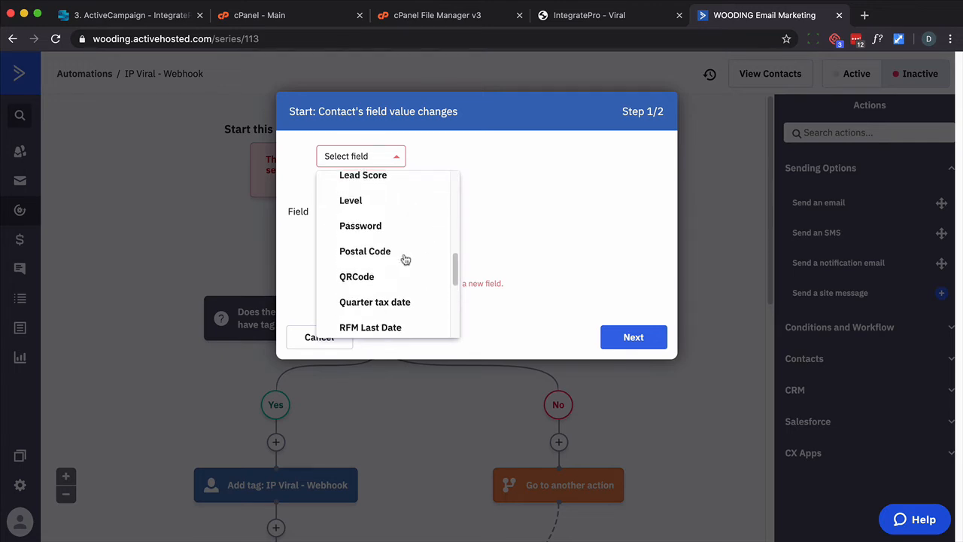
scroll(405, 260, up, 3)
click(369, 220)
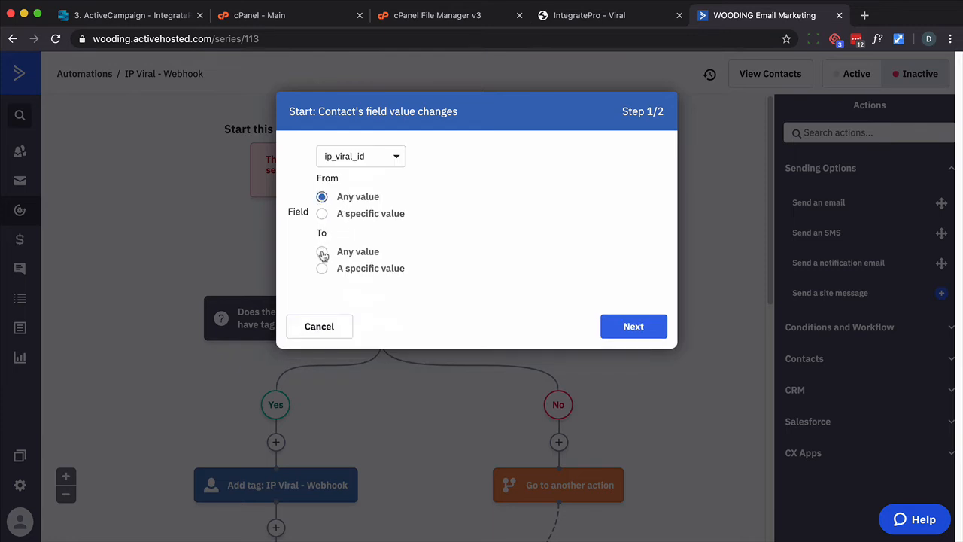
click(606, 330)
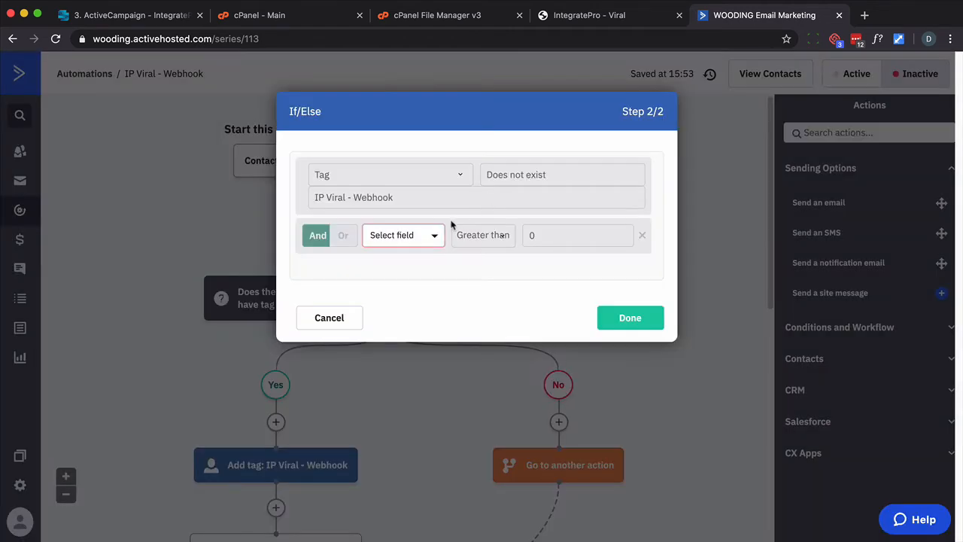
Set the If/Else condition's field to ip_viral_id and finish the wizard
click(435, 239)
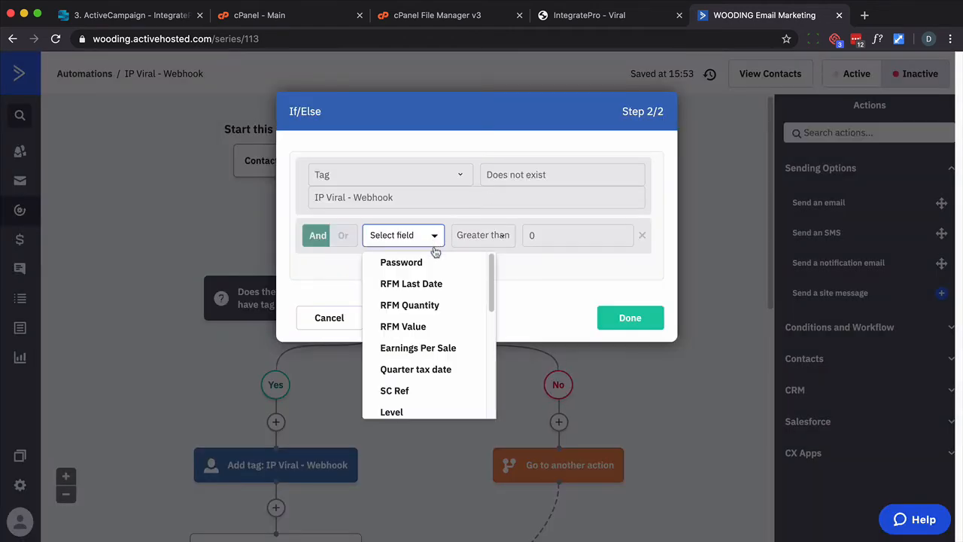
drag(492, 303, 510, 406)
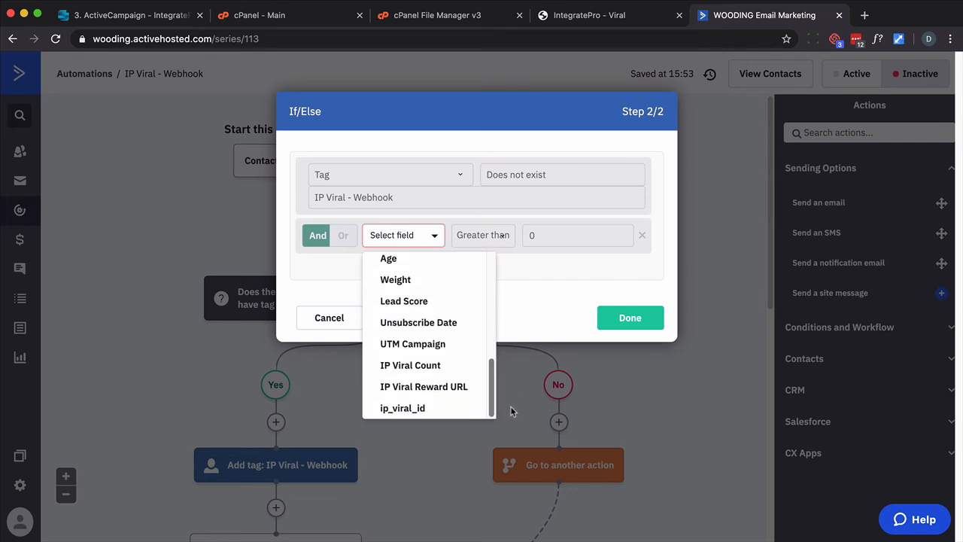
click(460, 408)
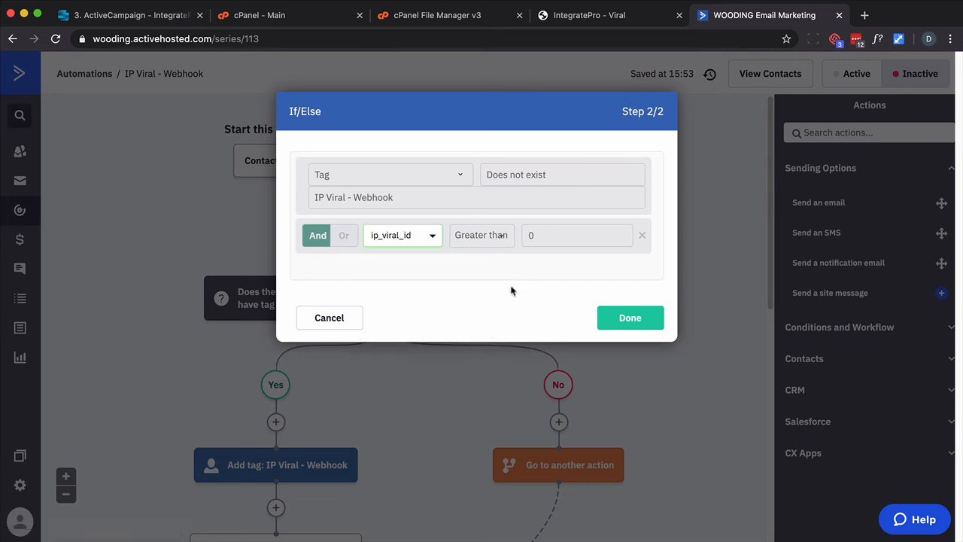
click(611, 321)
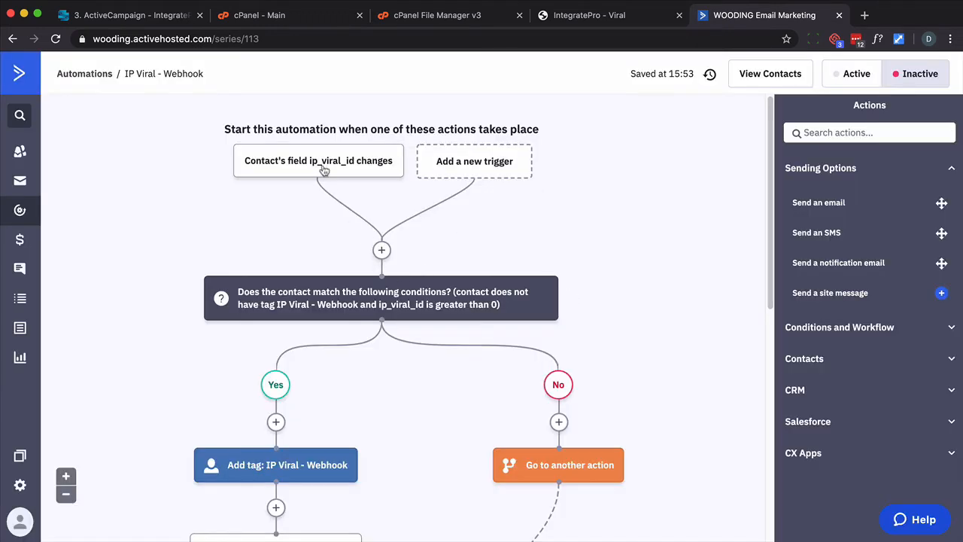
Set the ip_viral_id trigger to run every time and save it
click(321, 165)
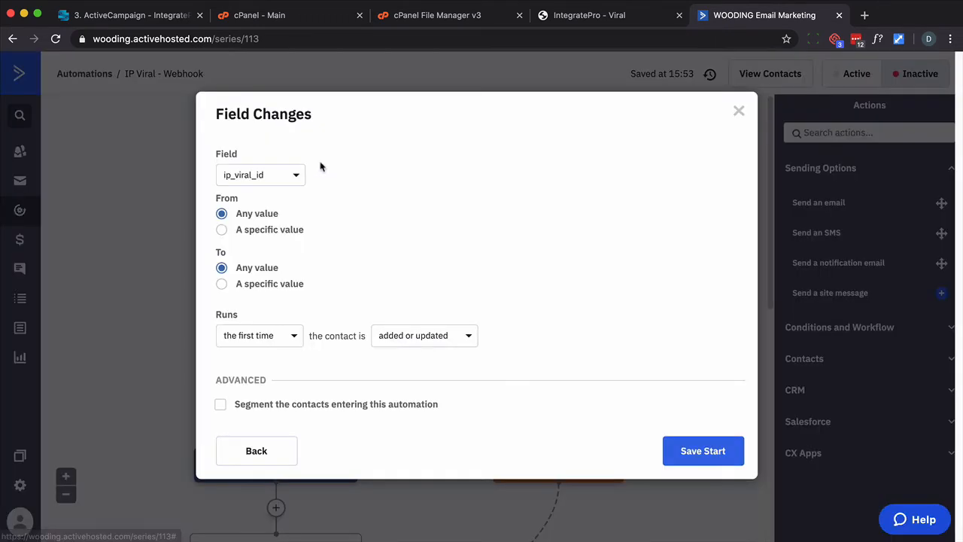
click(273, 341)
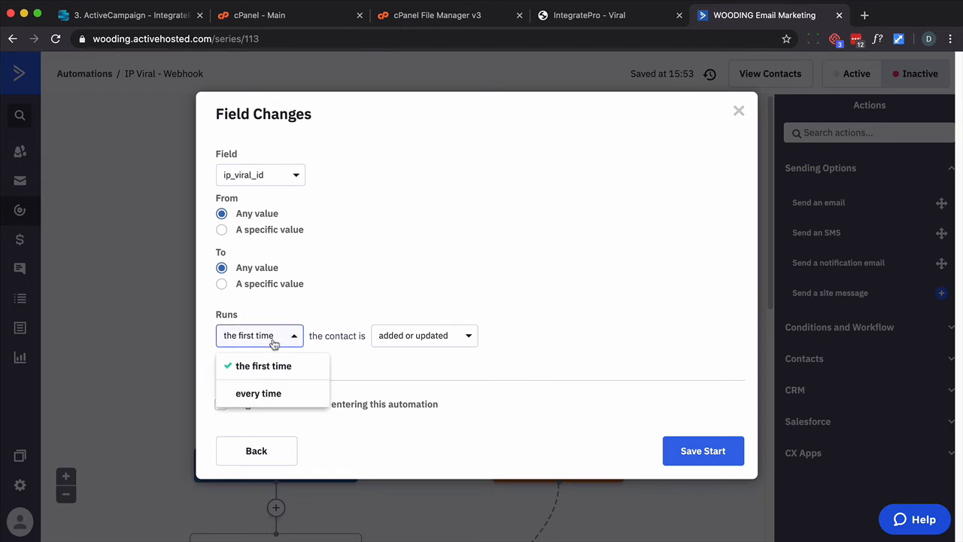
click(274, 394)
click(682, 455)
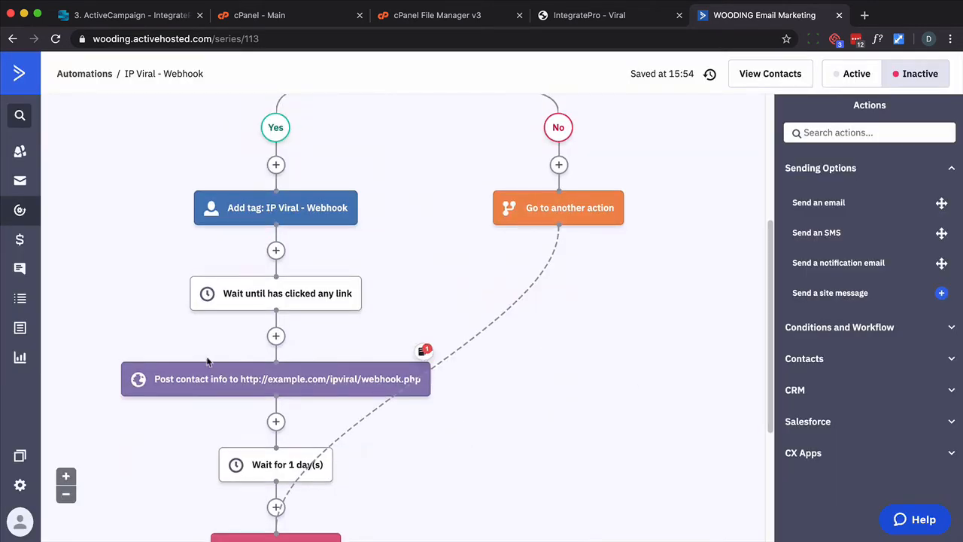
click(219, 383)
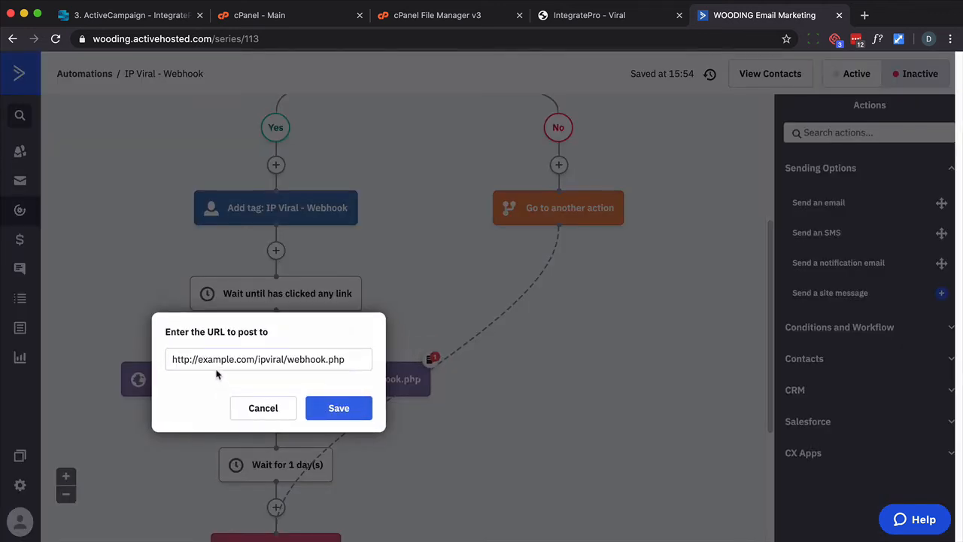
double_click(214, 361)
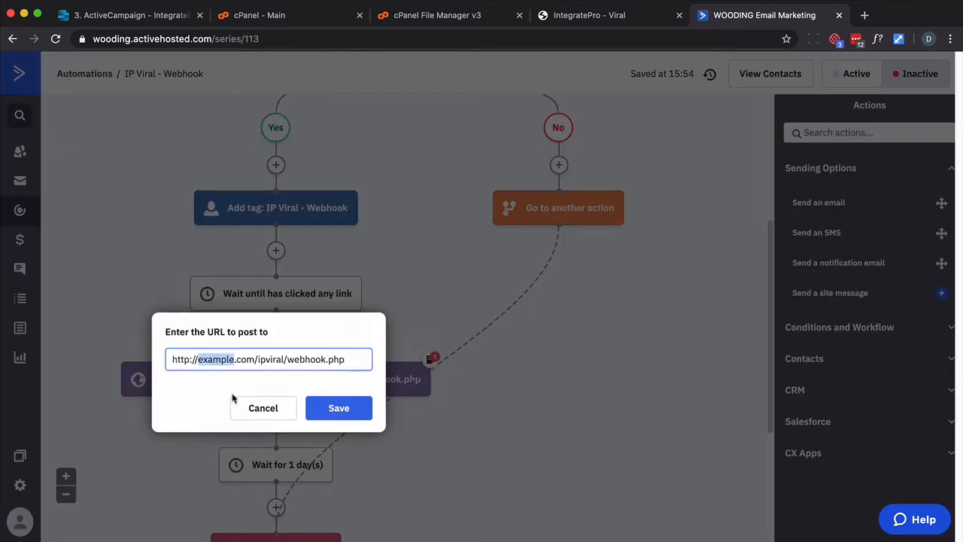
text(goww)
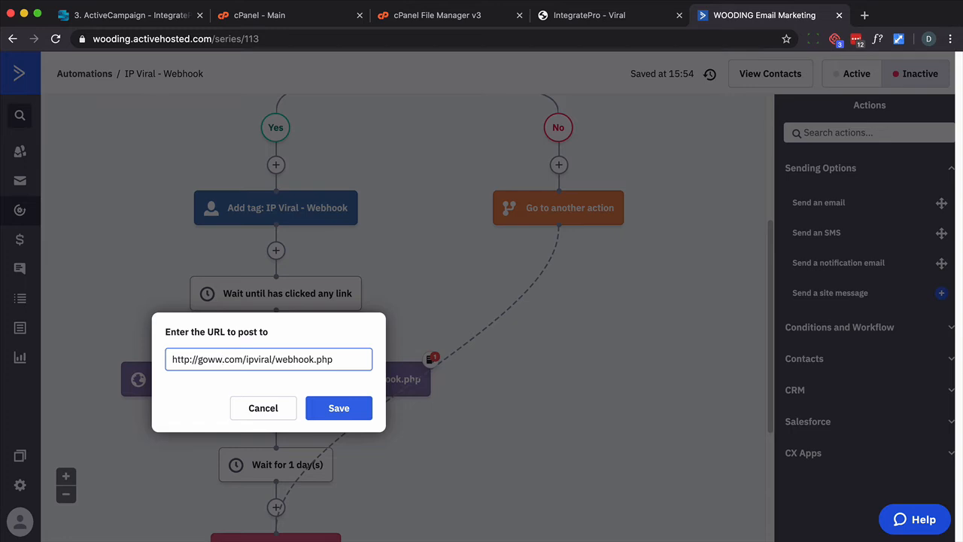
text(go)
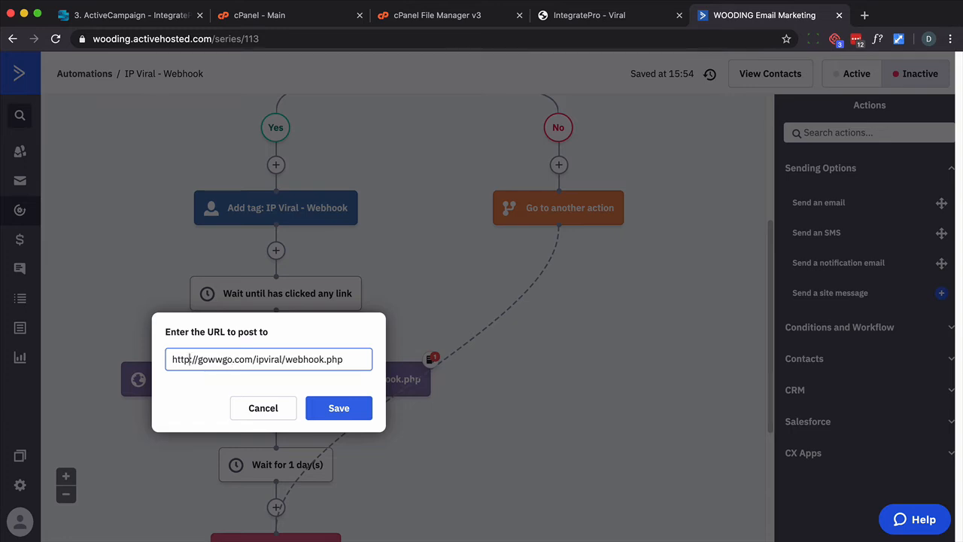
text(s)
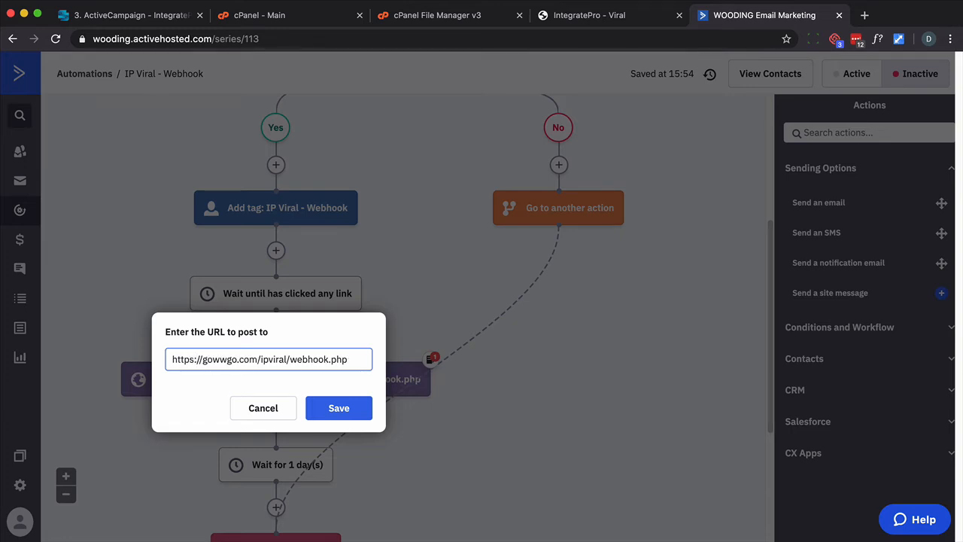
double_click(308, 359)
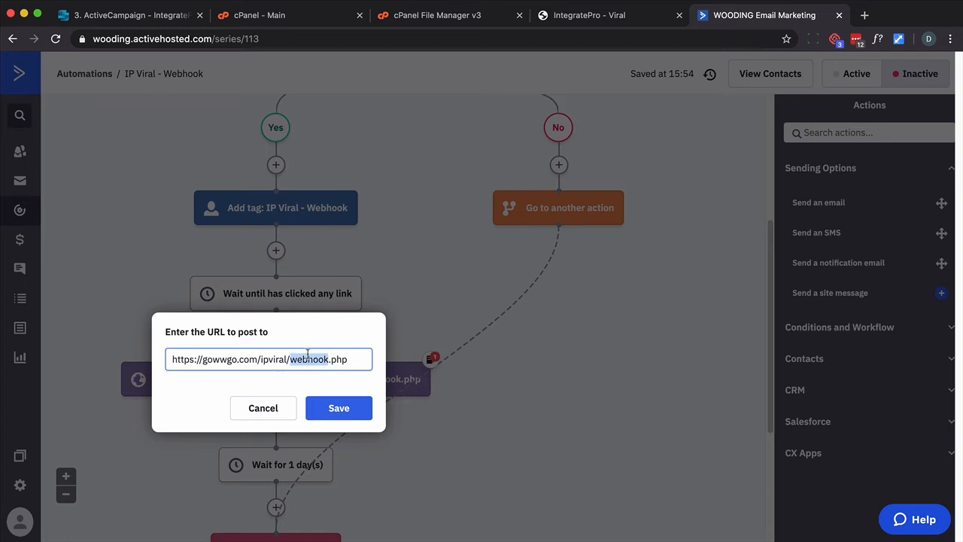
click(331, 407)
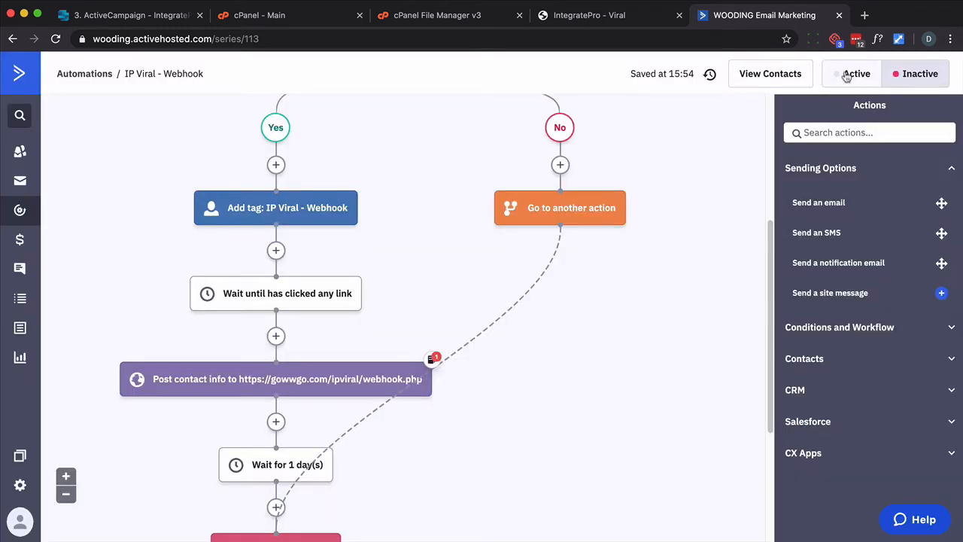
Set the IP Viral - Webhook automation to Active and open the 4. ConvertBox lesson
click(835, 75)
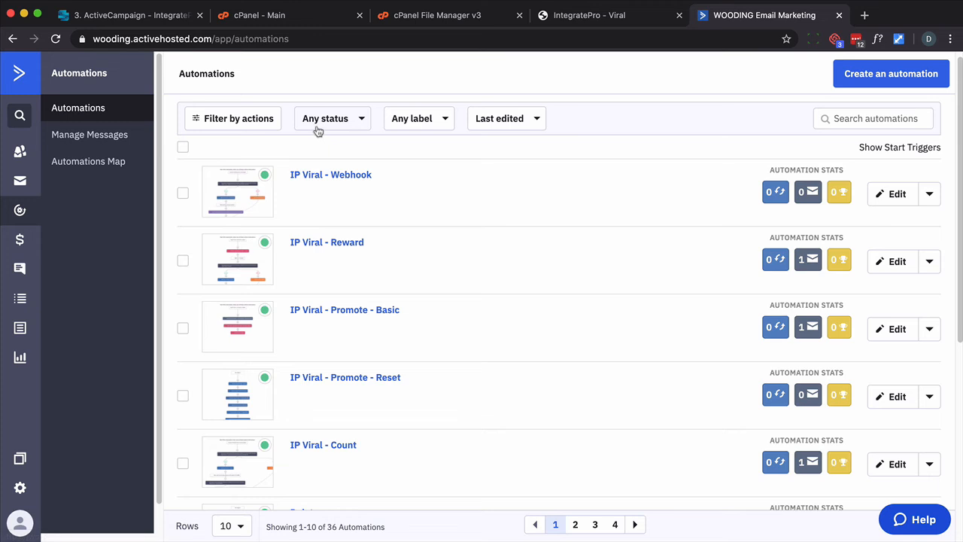
click(156, 21)
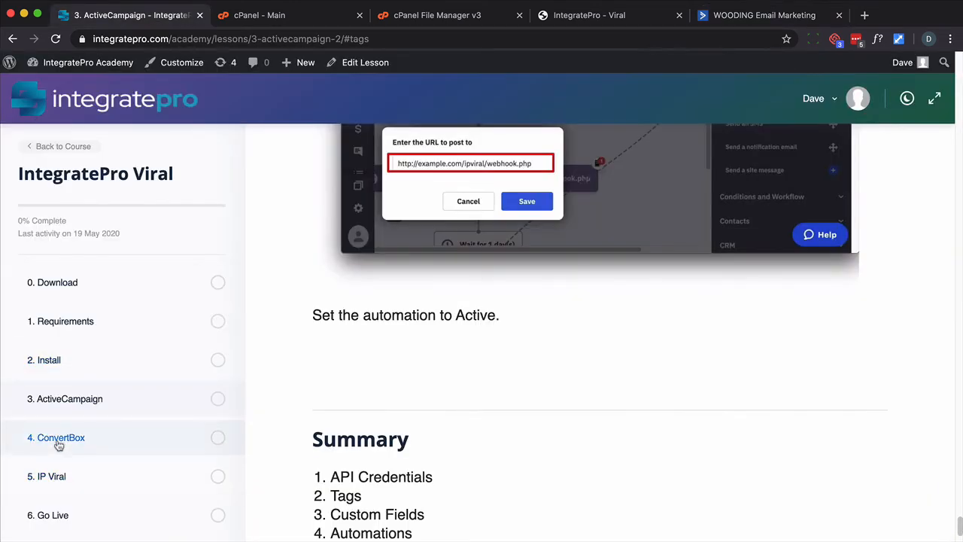
click(60, 441)
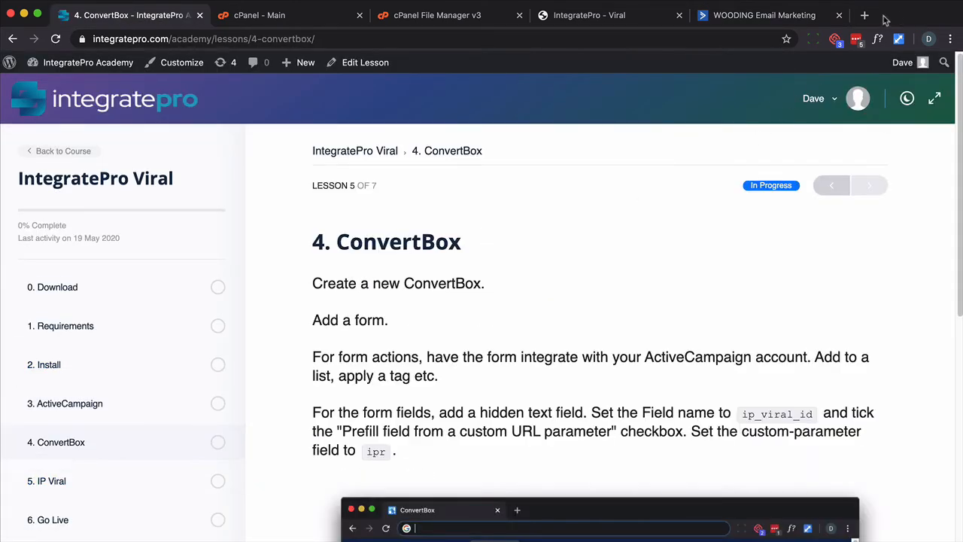
Open the ConvertBox app dashboard in a new browser tab
click(865, 16)
text(app)
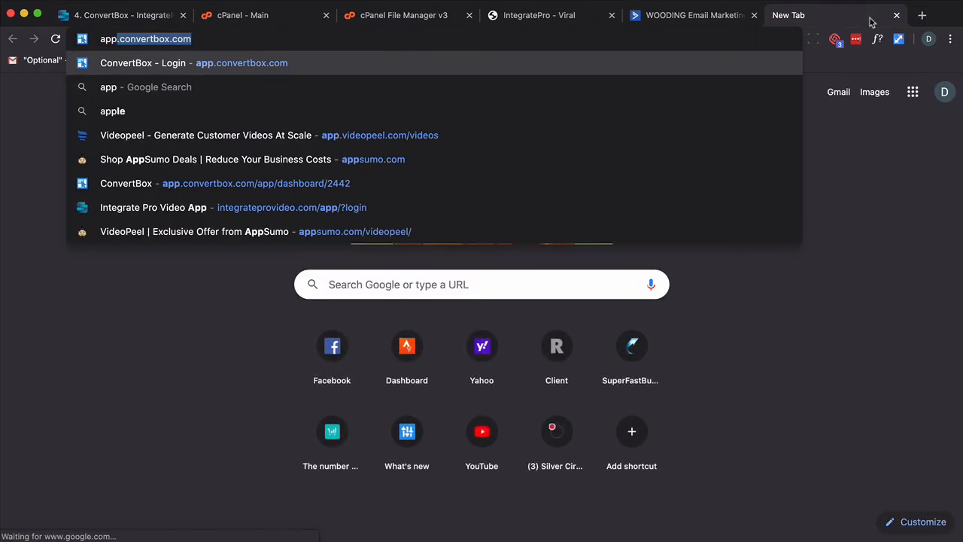
key(Return)
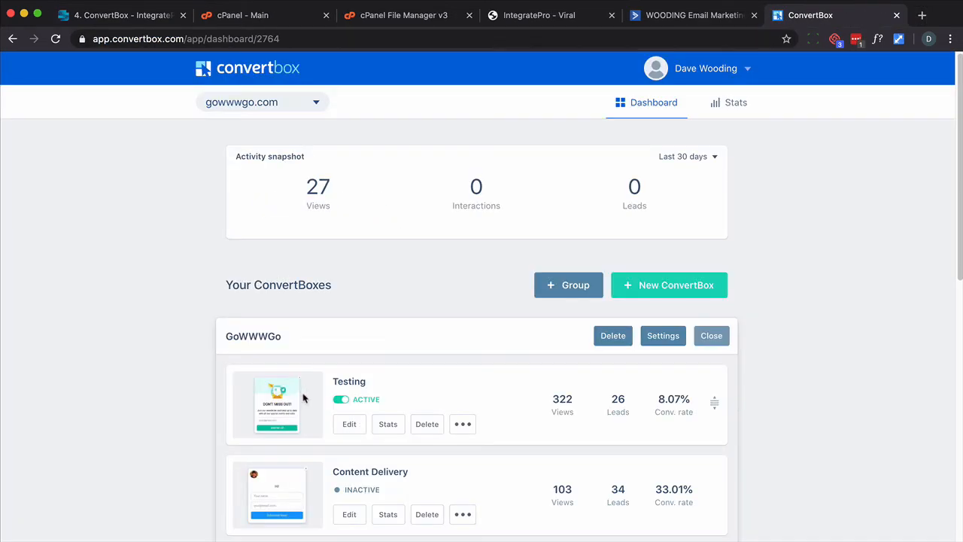
Open the Testing ConvertBox for editing and review its form actions without changing them
click(350, 426)
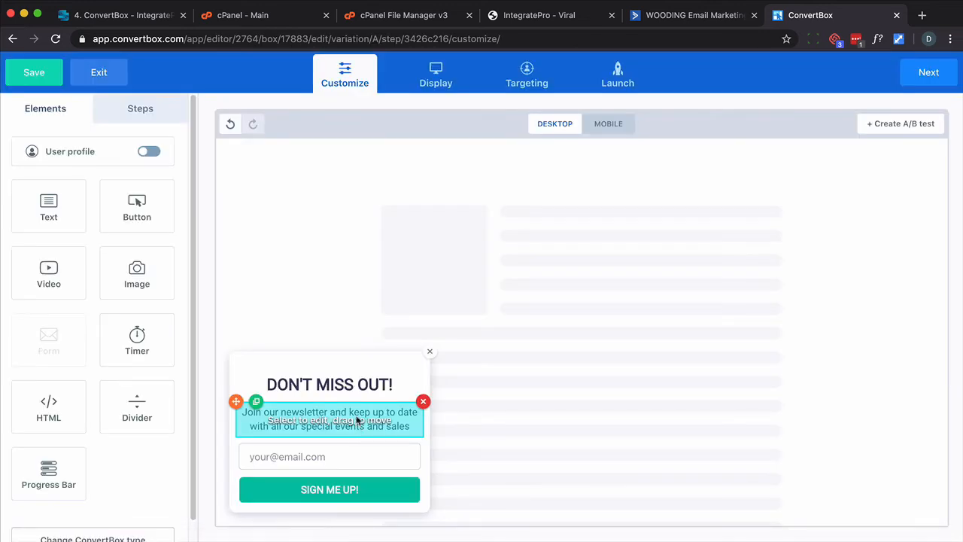
click(354, 457)
click(118, 152)
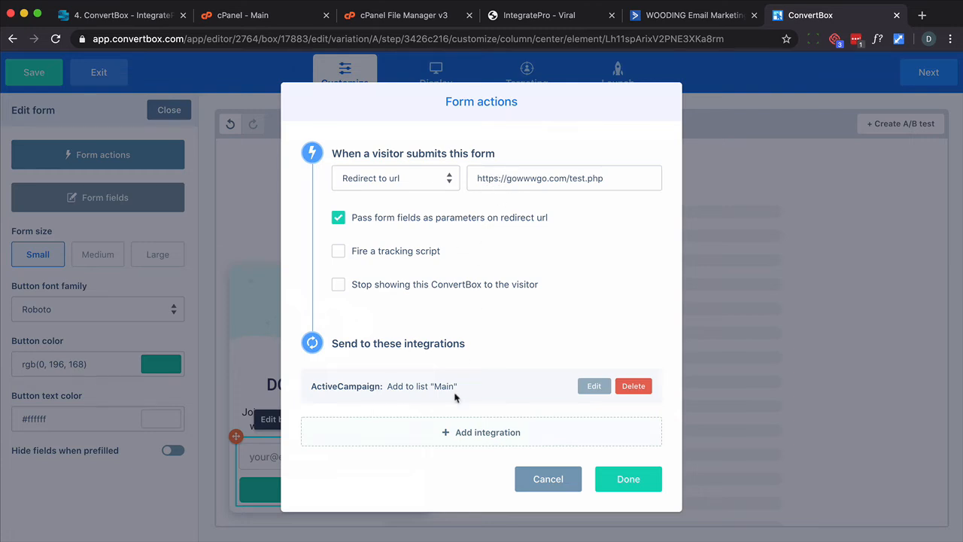
click(536, 478)
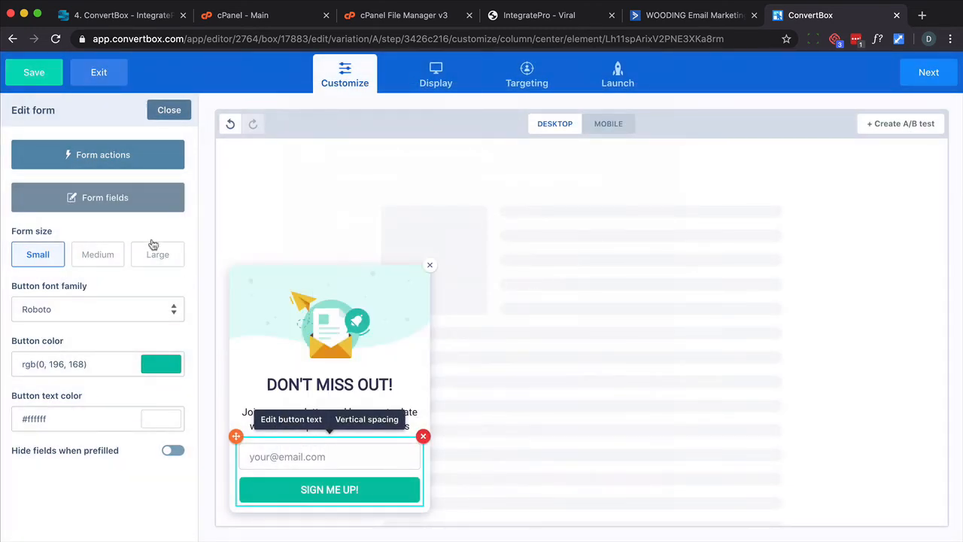
Add a new hidden text field to the form with the field name identifier ip_viral_id
click(125, 193)
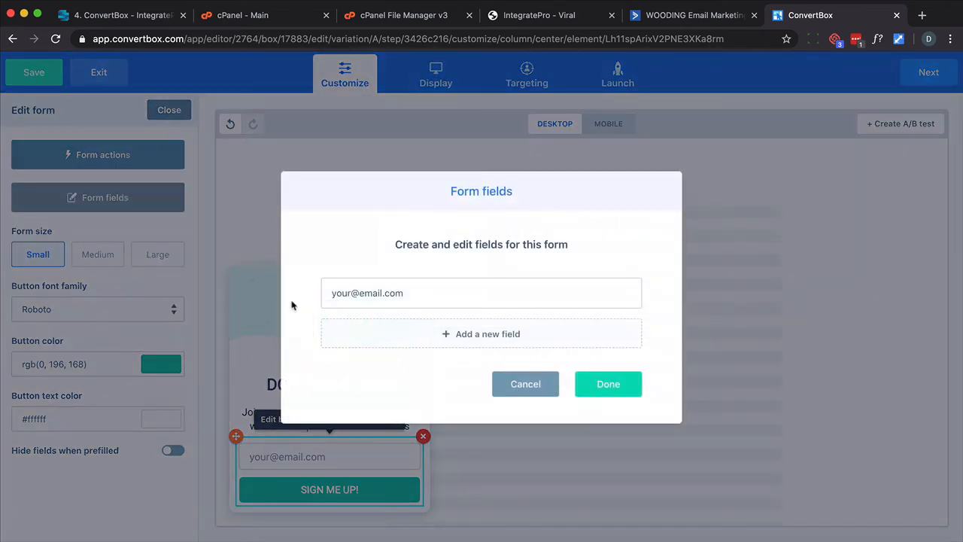
click(459, 340)
click(480, 301)
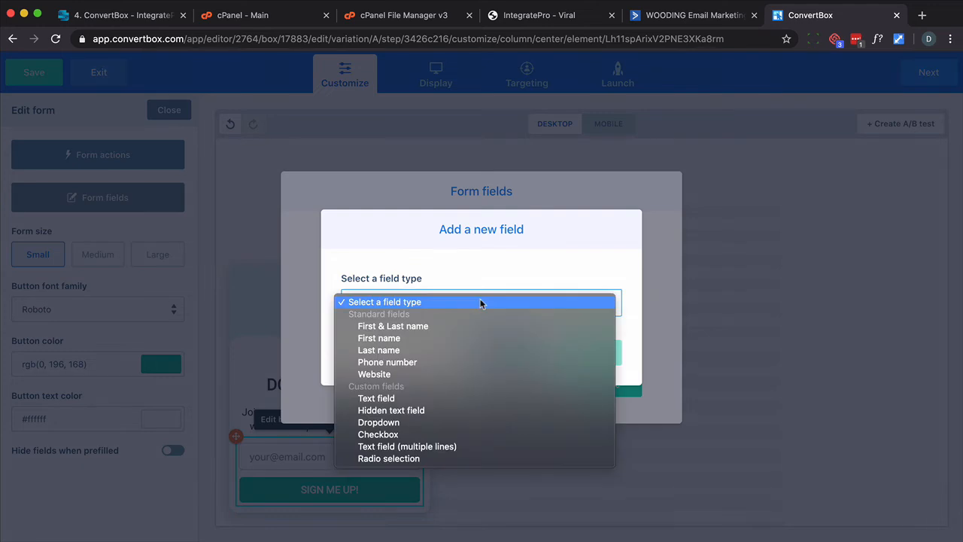
click(415, 410)
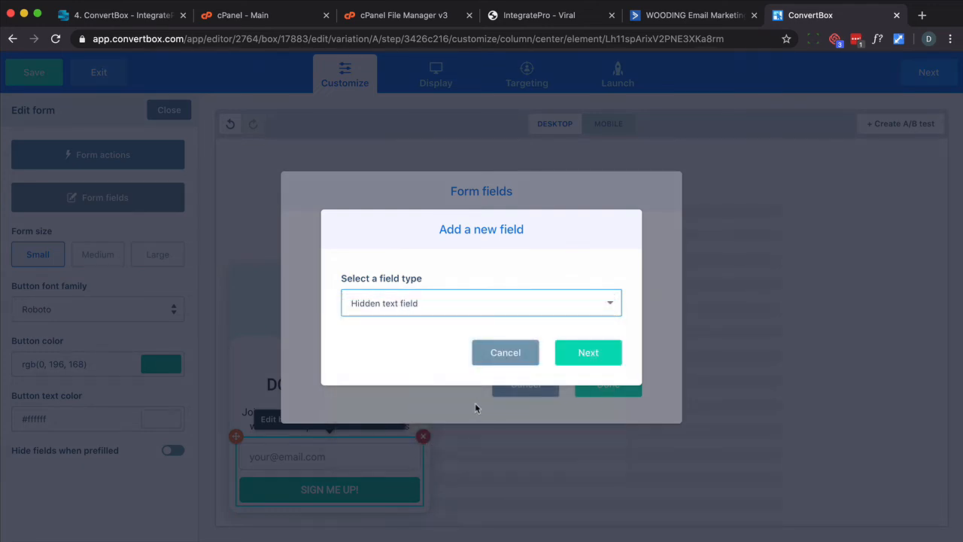
click(568, 359)
click(417, 292)
text(ip_viral_id)
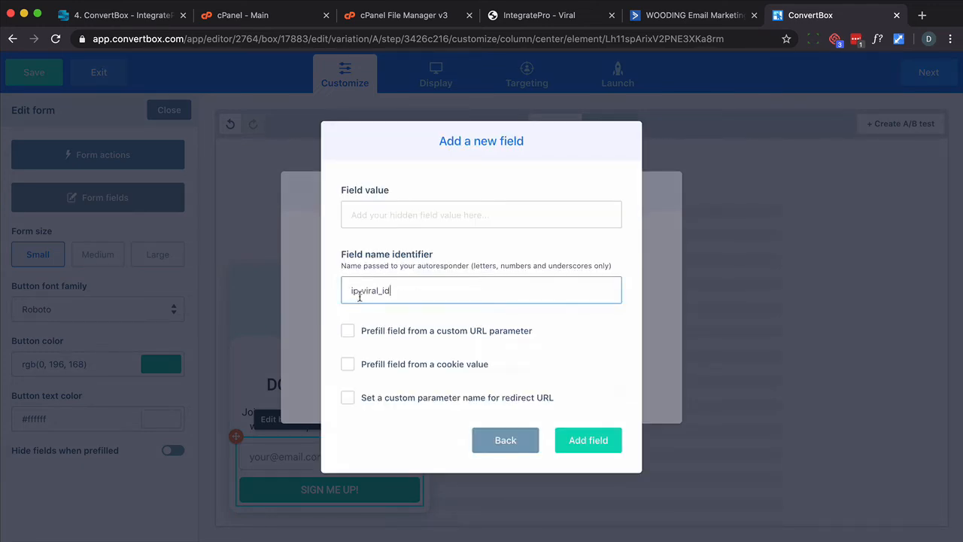
Enable prefill from a custom URL parameter set to ipr, add the field and close the form fields
click(347, 331)
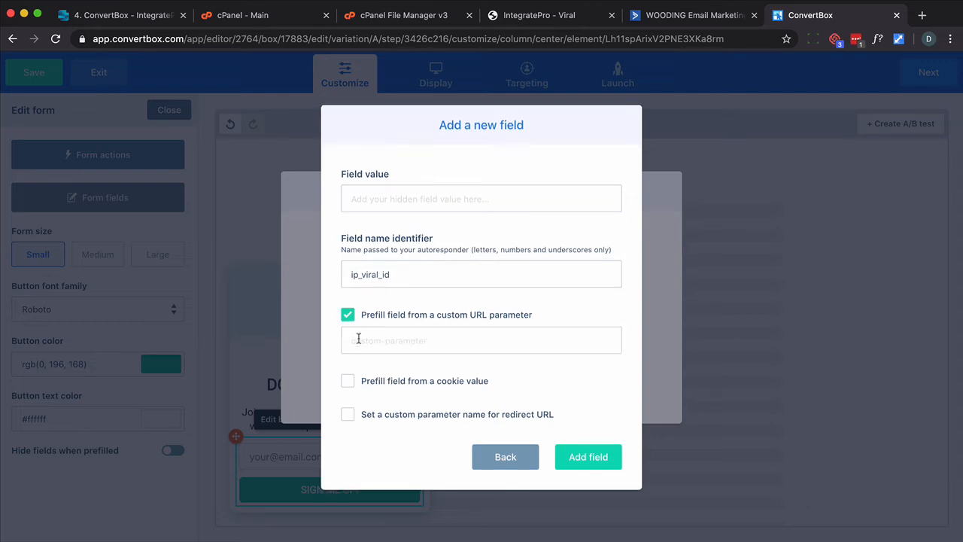
click(364, 341)
text(ipr)
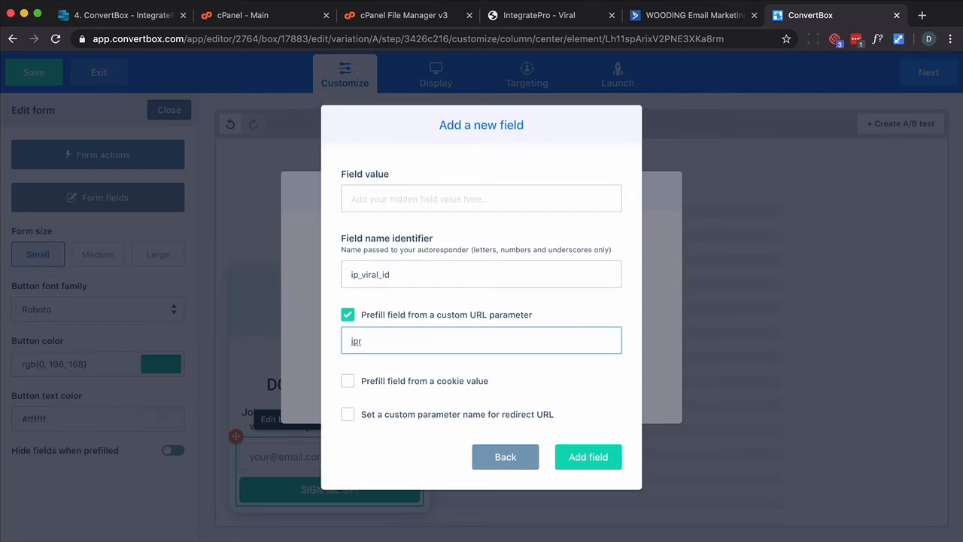
drag(397, 274, 344, 273)
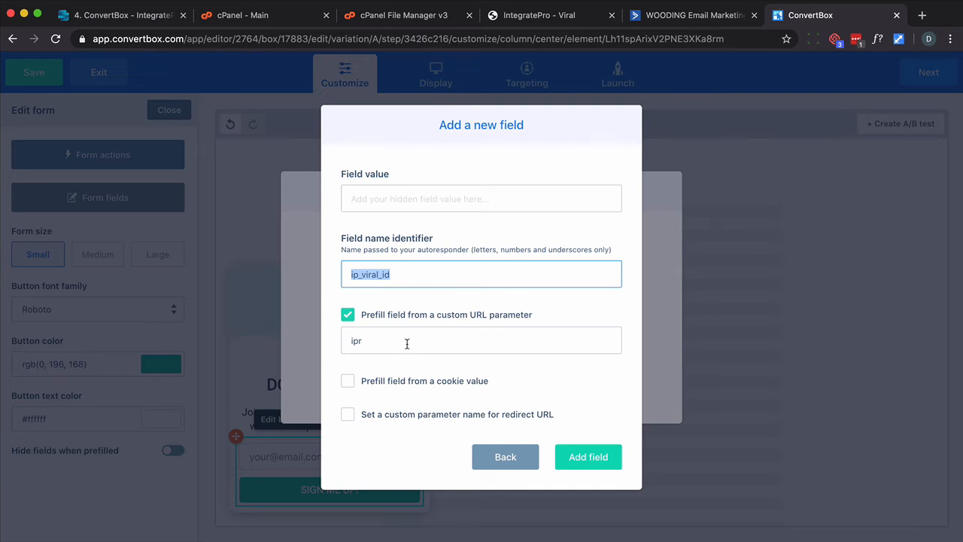
click(594, 459)
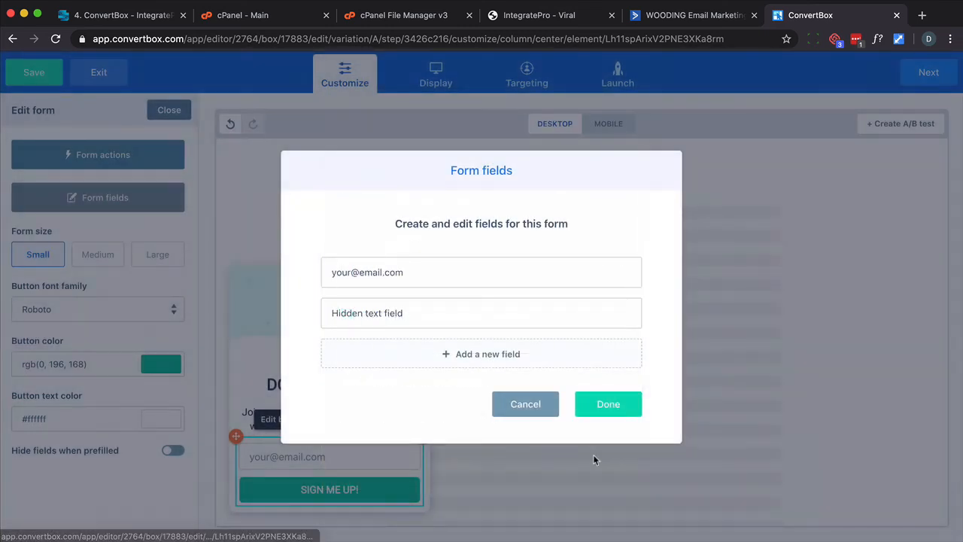
click(609, 410)
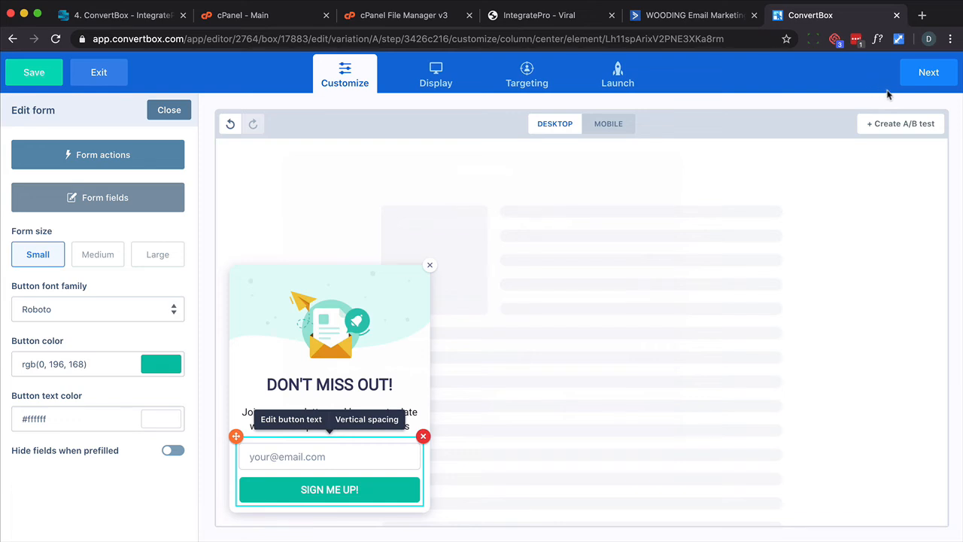
Step through the Display, Targeting and Launch pages and finish the Testing ConvertBox
click(919, 75)
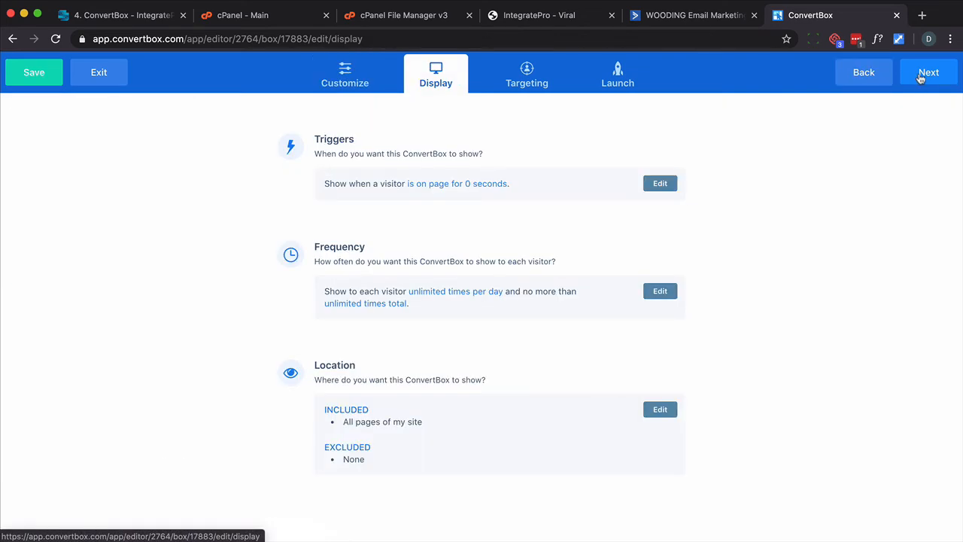
click(920, 75)
click(919, 76)
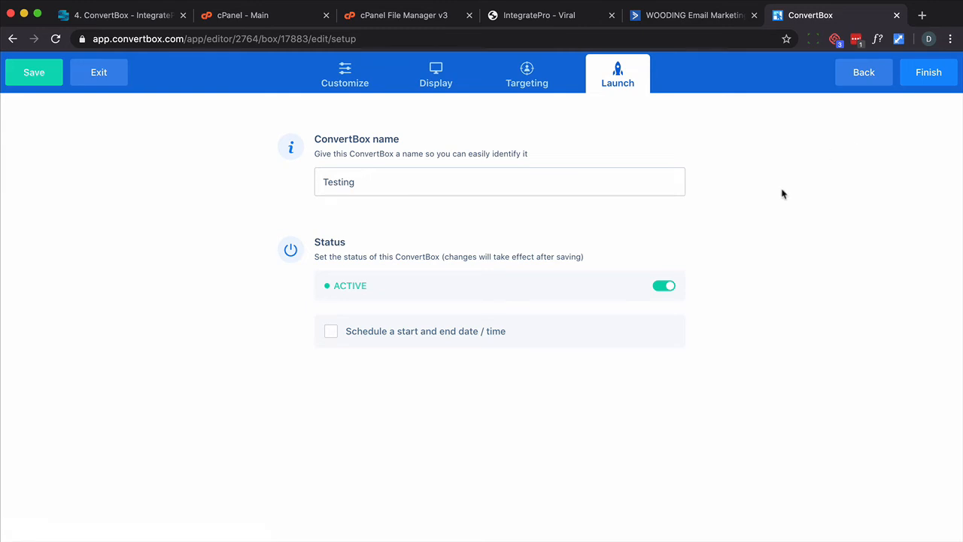
click(926, 85)
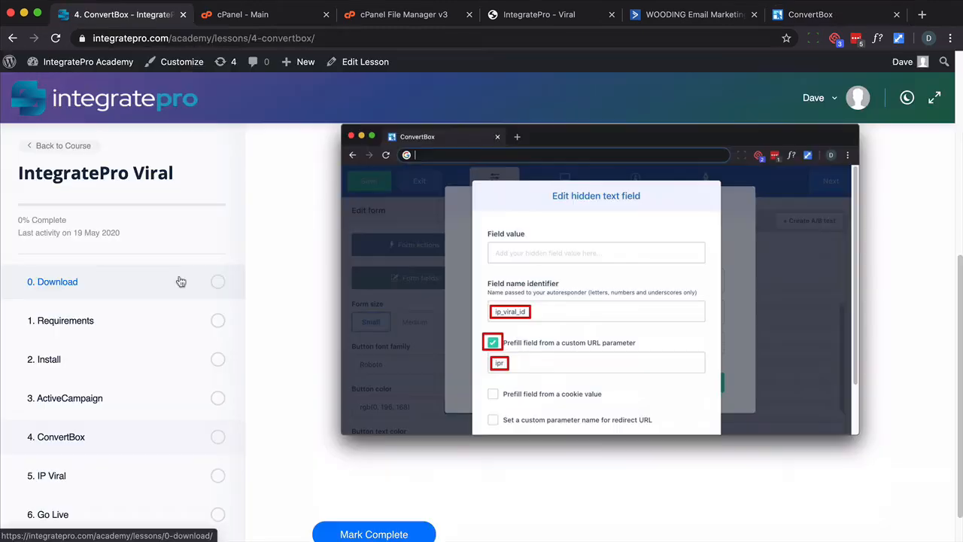
Read the 5. IP Viral lesson and open the Account page in the IP Viral app
click(161, 478)
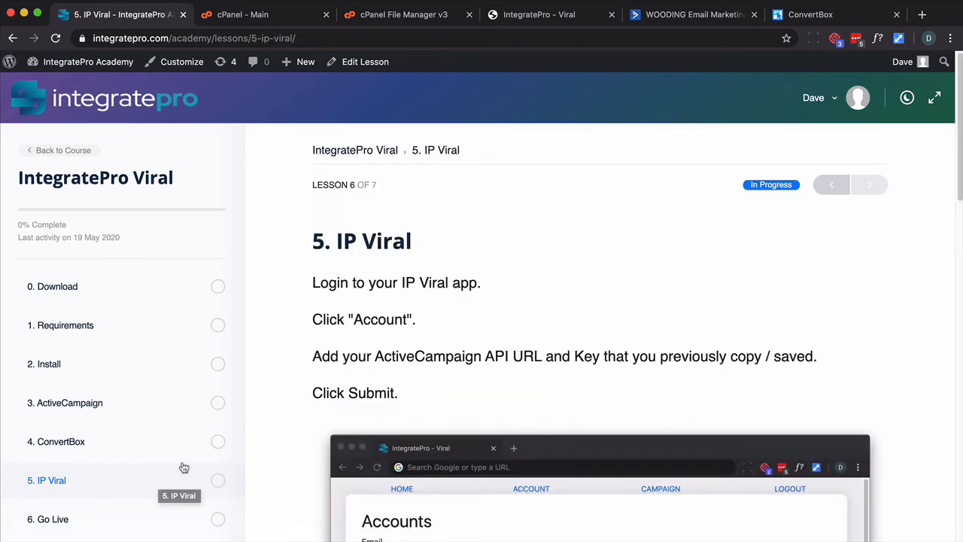
scroll(450, 402, down, 3)
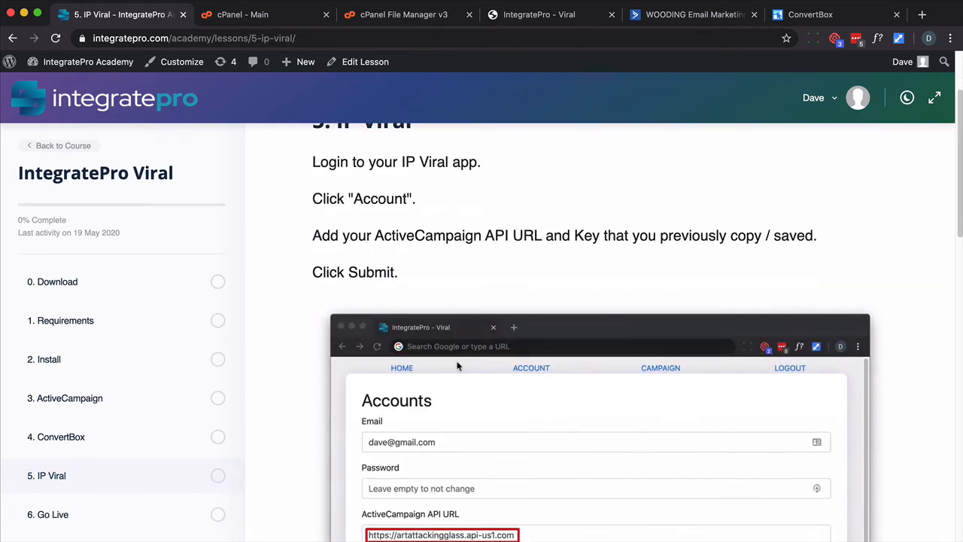
click(547, 18)
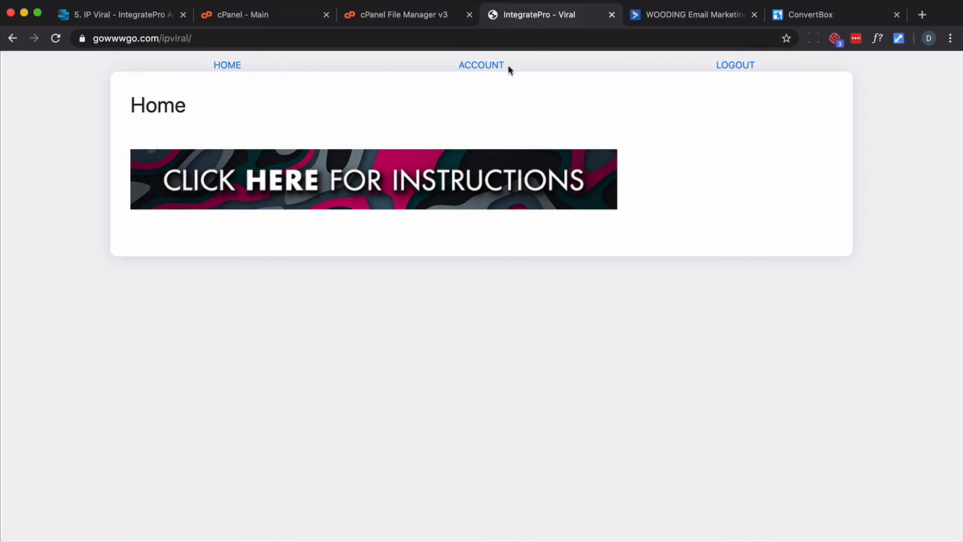
click(485, 65)
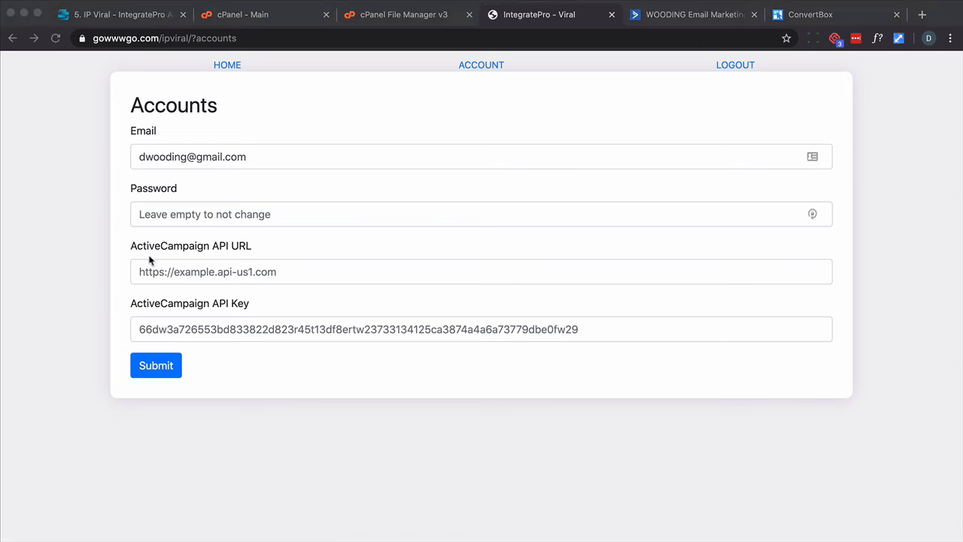
Paste the ActiveCampaign API URL and API key into the account settings and submit them
click(151, 274)
text(https://wooding.api-us1.com)
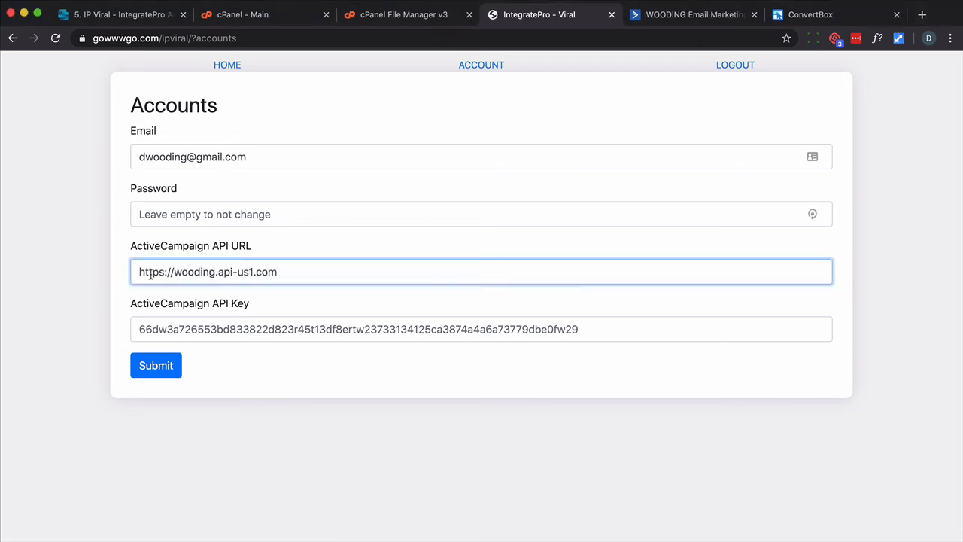
key(Tab)
key(super+Tab)
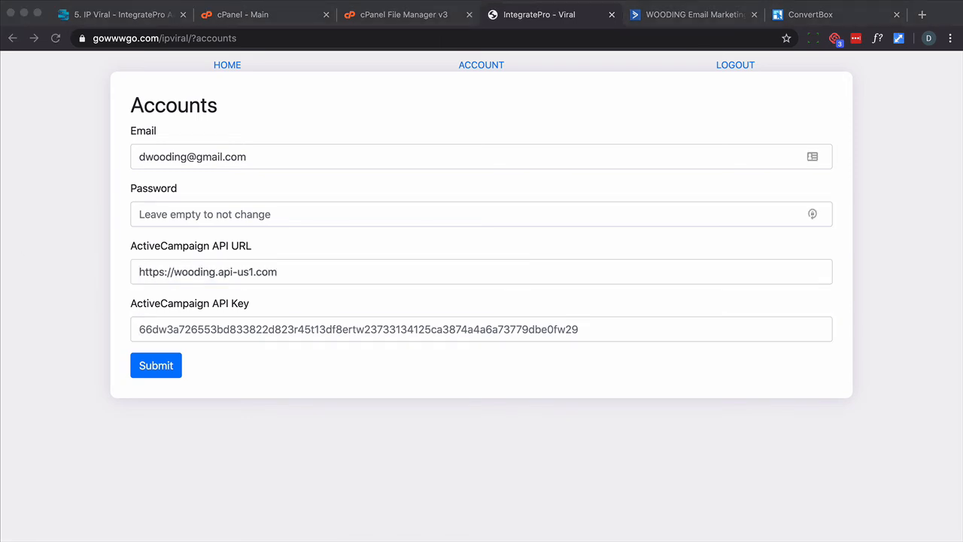
click(192, 329)
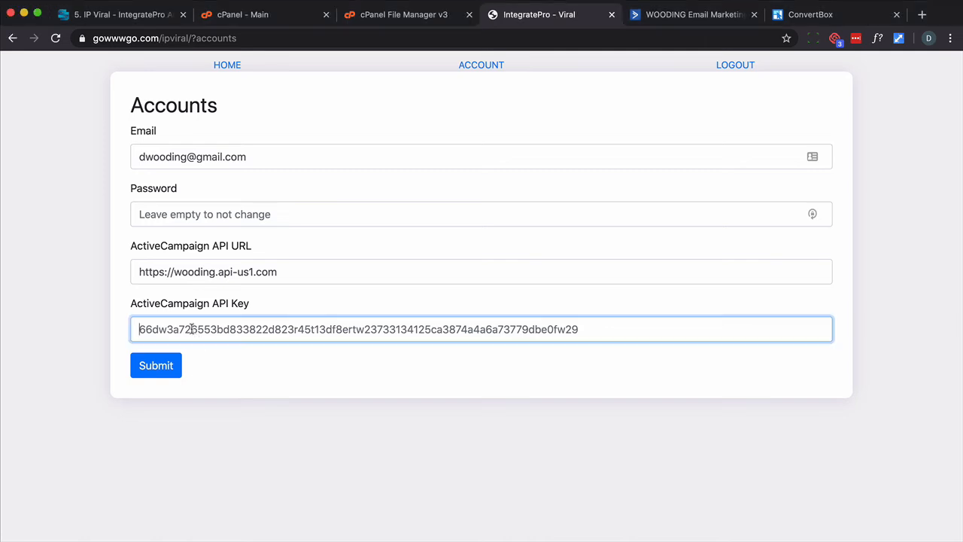
key(super+a)
key(super+v)
click(169, 368)
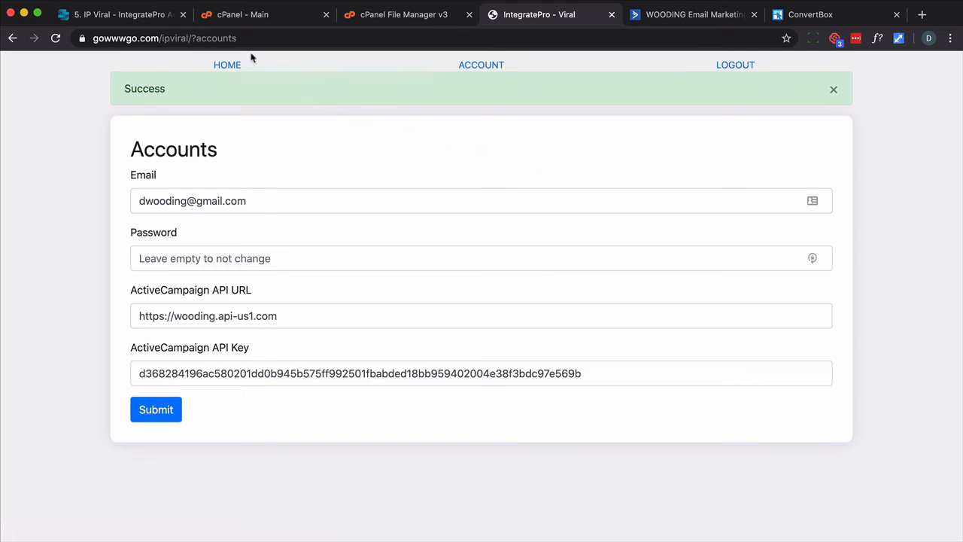
Open the Campaign page and name the new campaign Test
click(228, 68)
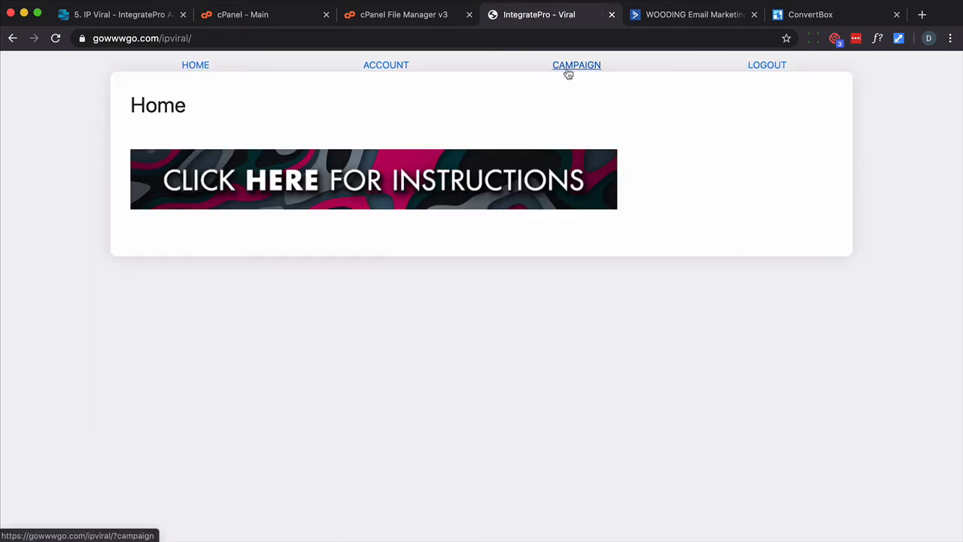
click(568, 71)
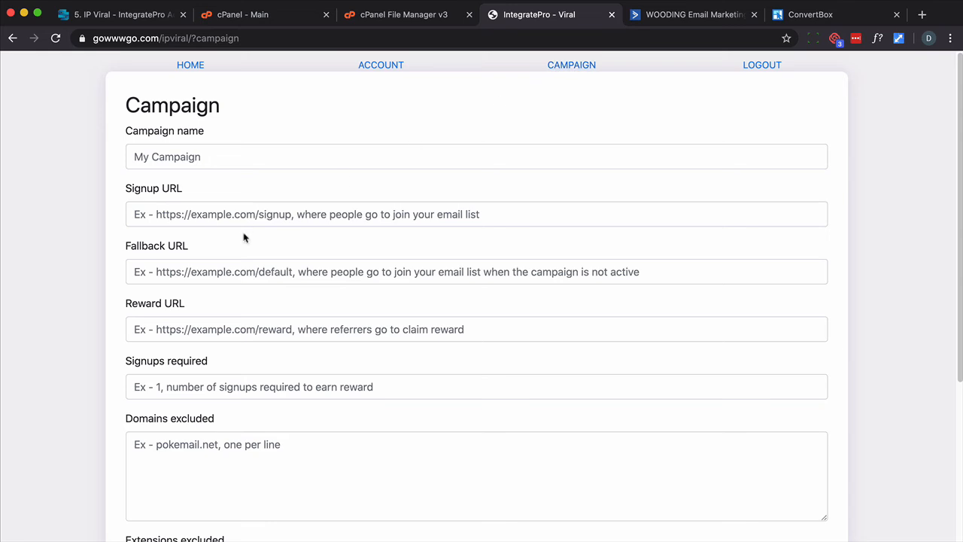
click(222, 158)
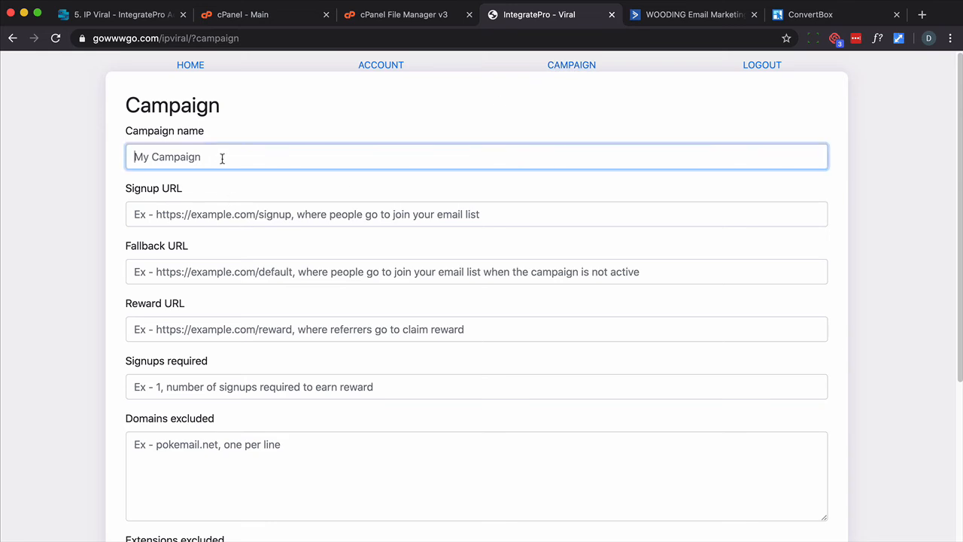
text(Test)
key(Tab)
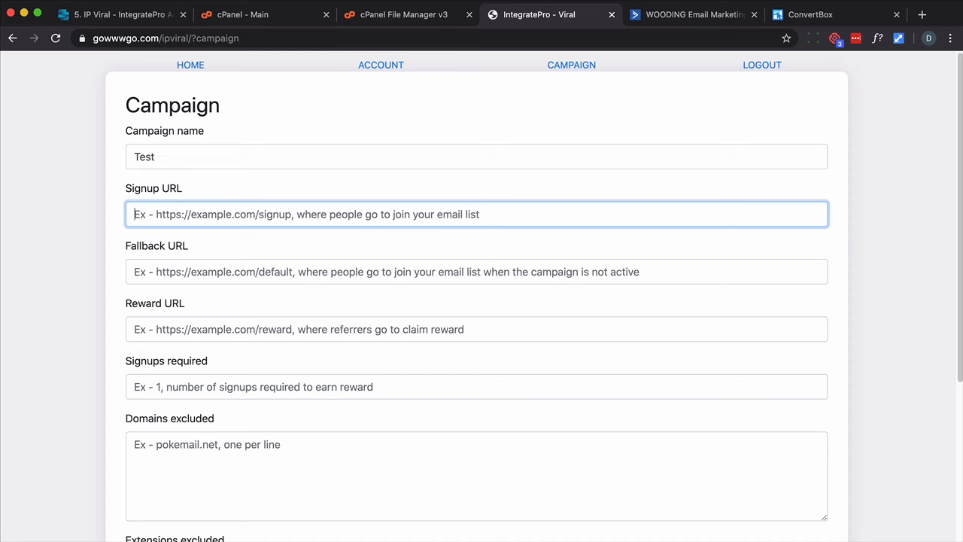
text(http)
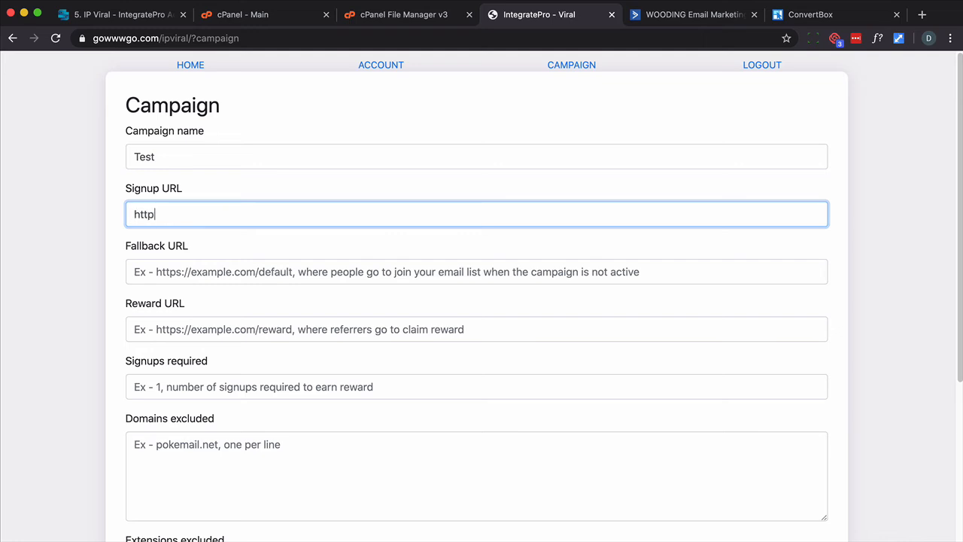
text(s://gowwwgo.com/)
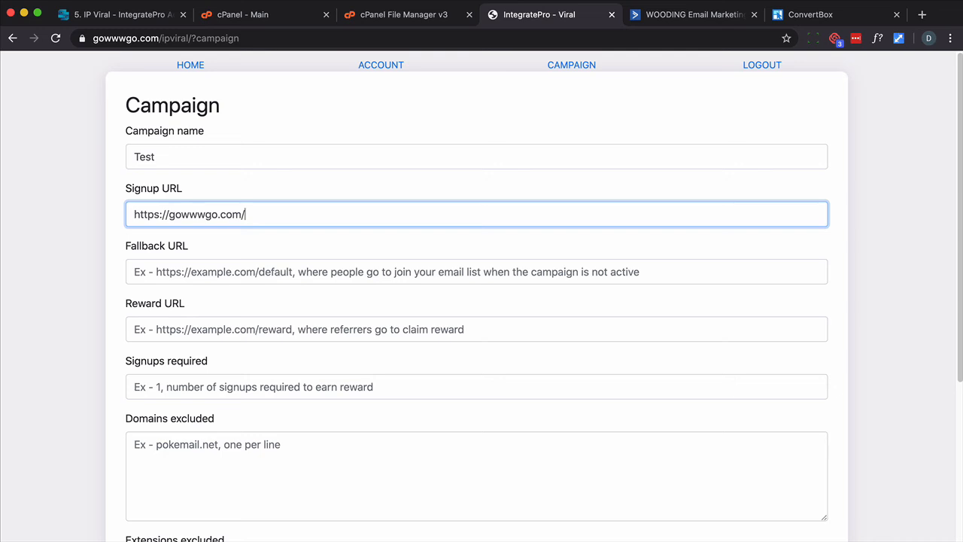
key(Tab)
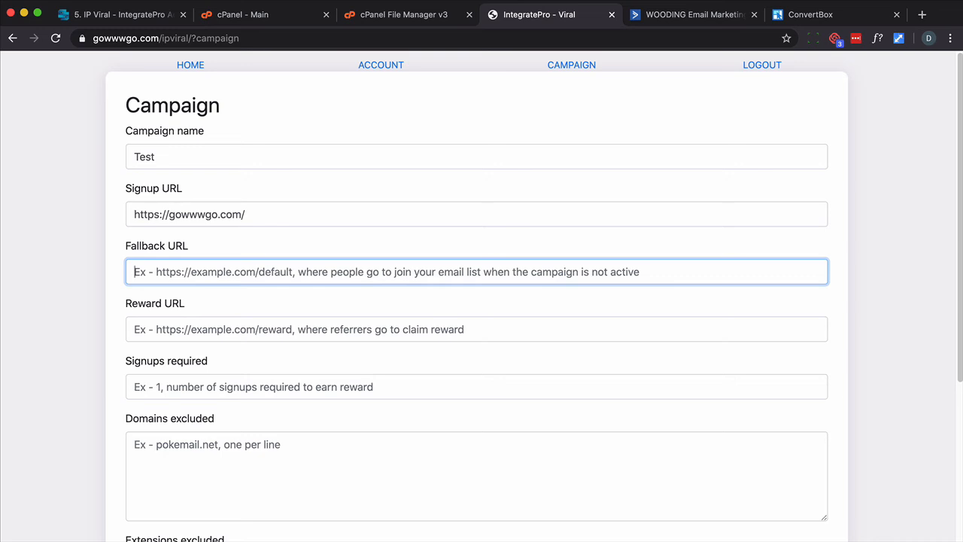
text(https://gowwwgo.com/other)
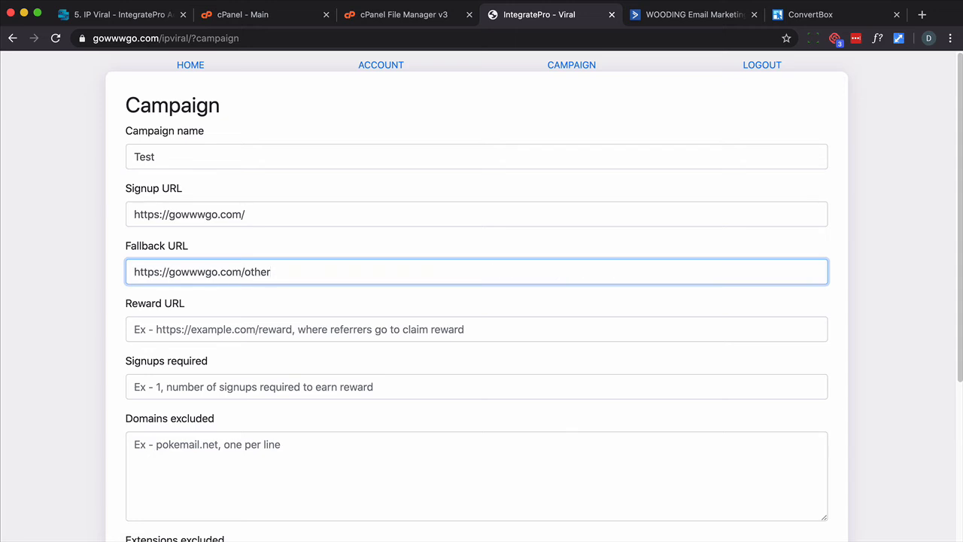
key(Tab)
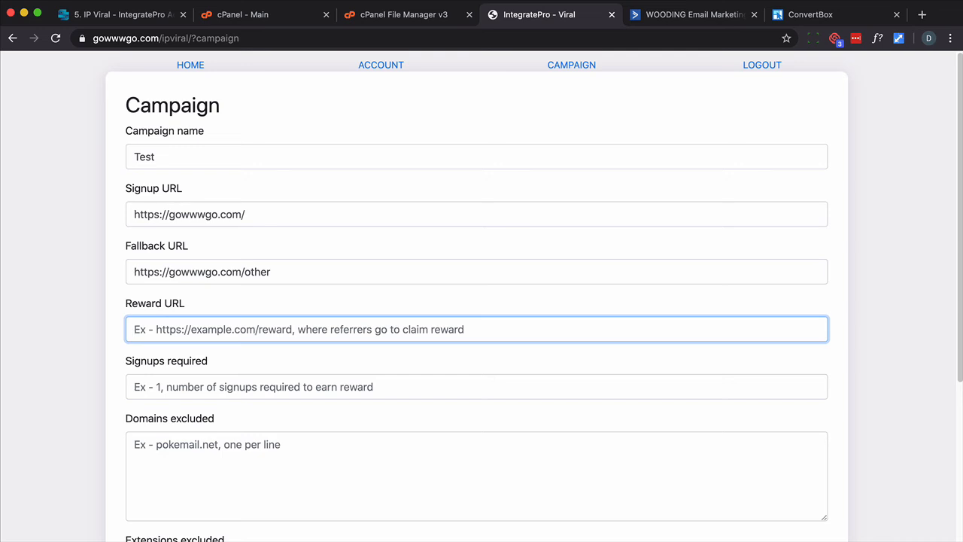
text(https://gowwwgo.com/reward)
key(Tab)
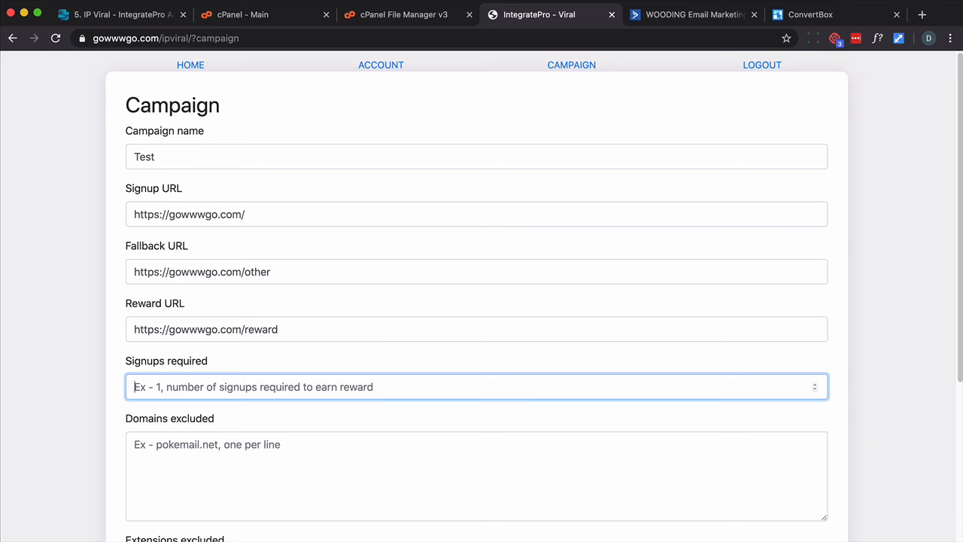
text(10)
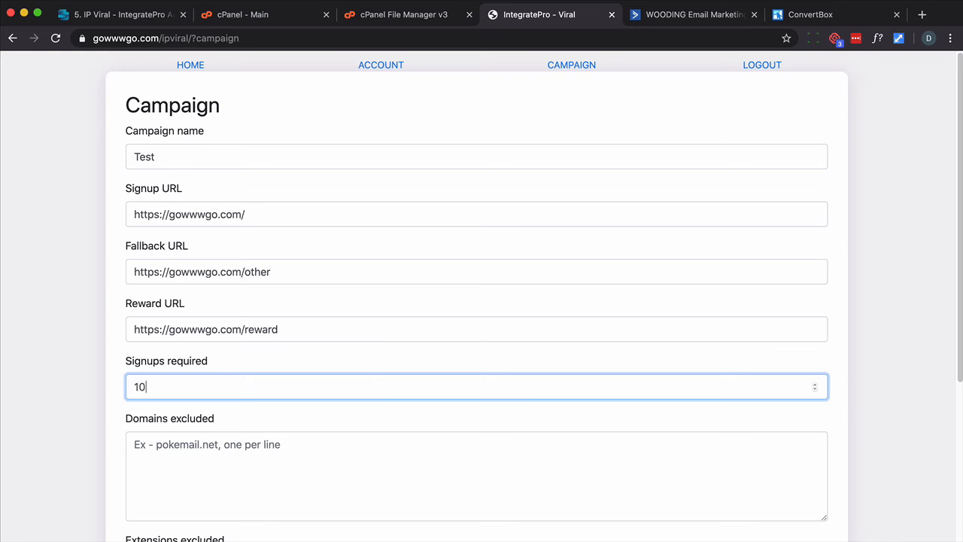
Review the campaign fields, tick Active and submit the Test campaign
scroll(174, 277, down, 5)
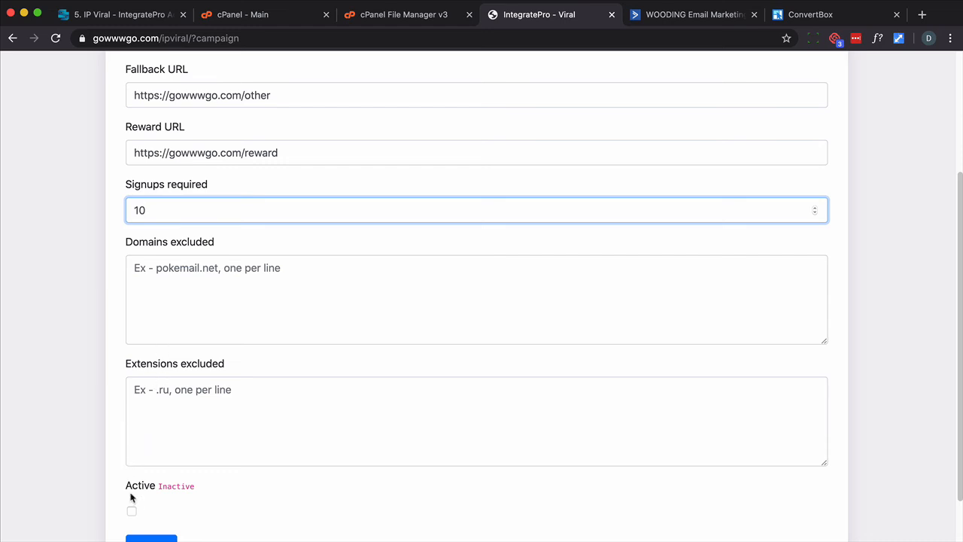
scroll(134, 498, up, 3)
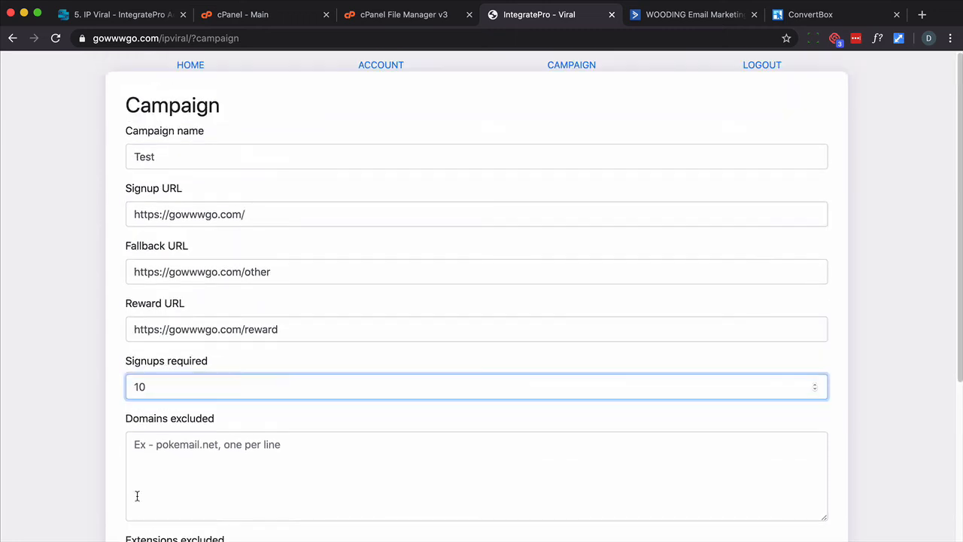
click(177, 215)
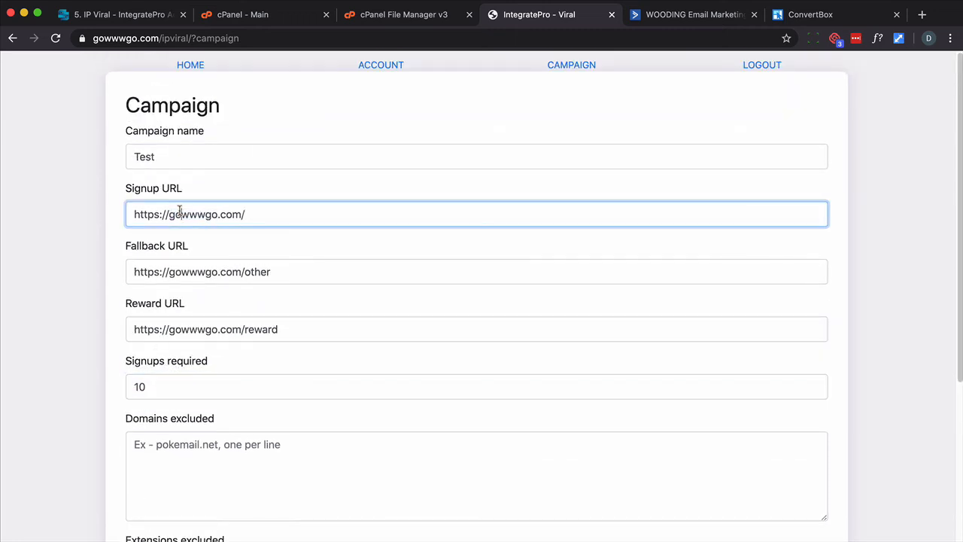
scroll(165, 273, down, 4)
scroll(161, 377, up, 4)
triple_click(198, 275)
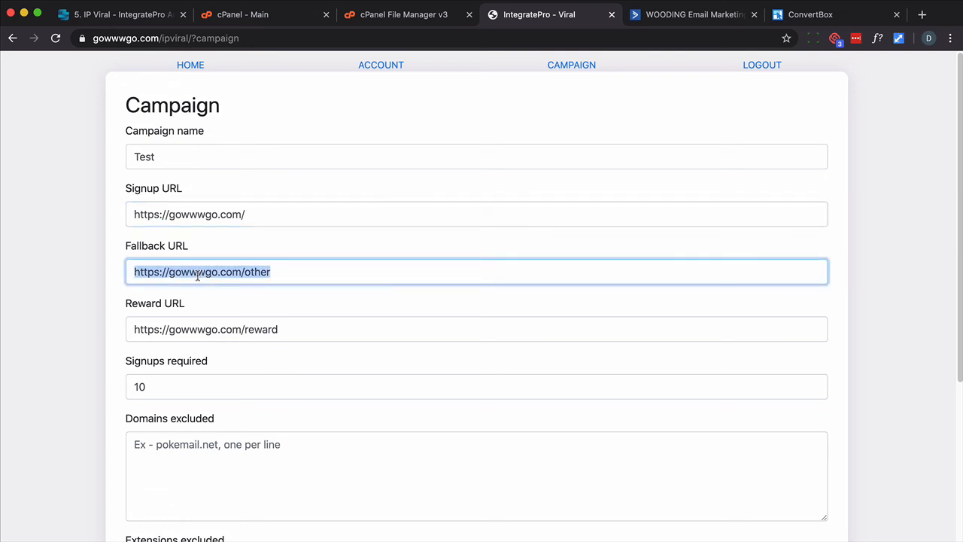
scroll(193, 303, down, 3)
click(130, 478)
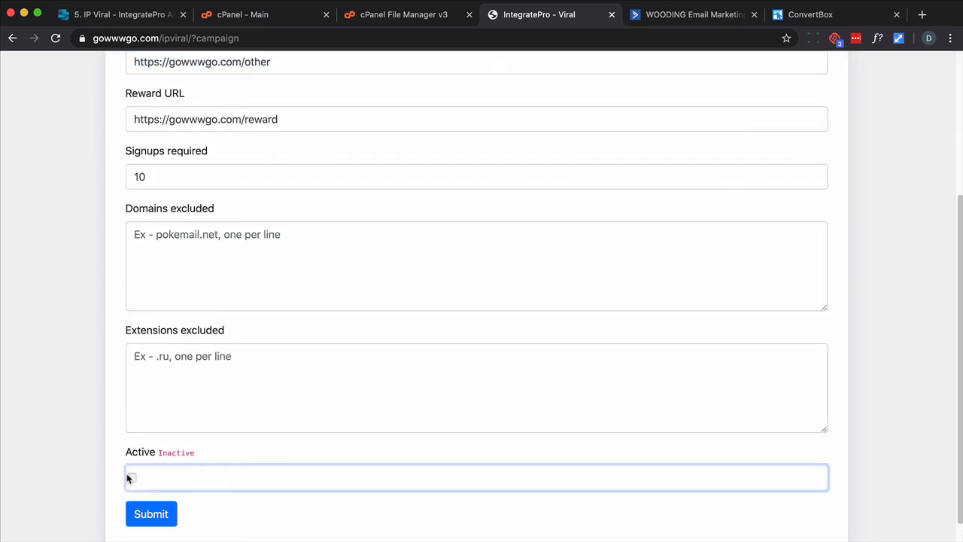
click(151, 515)
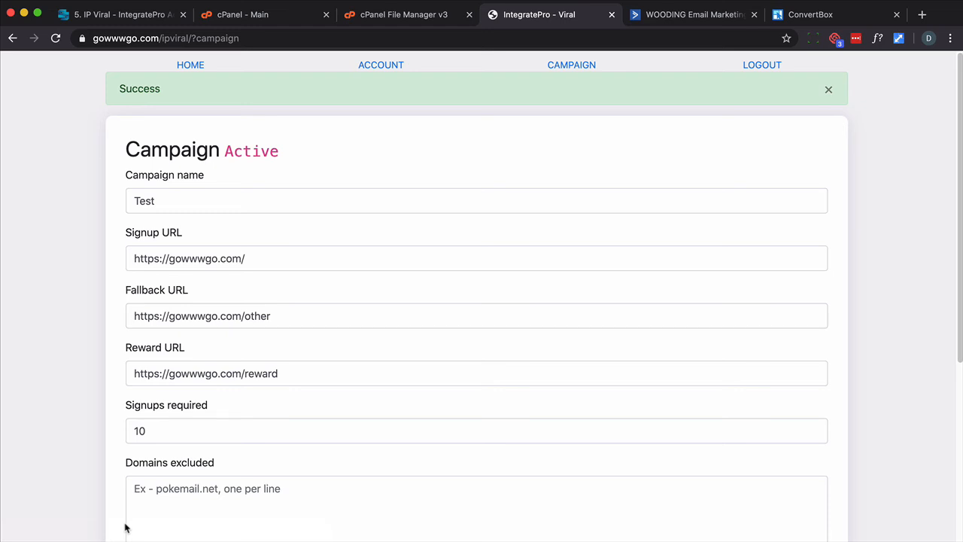
scroll(201, 458, down, 3)
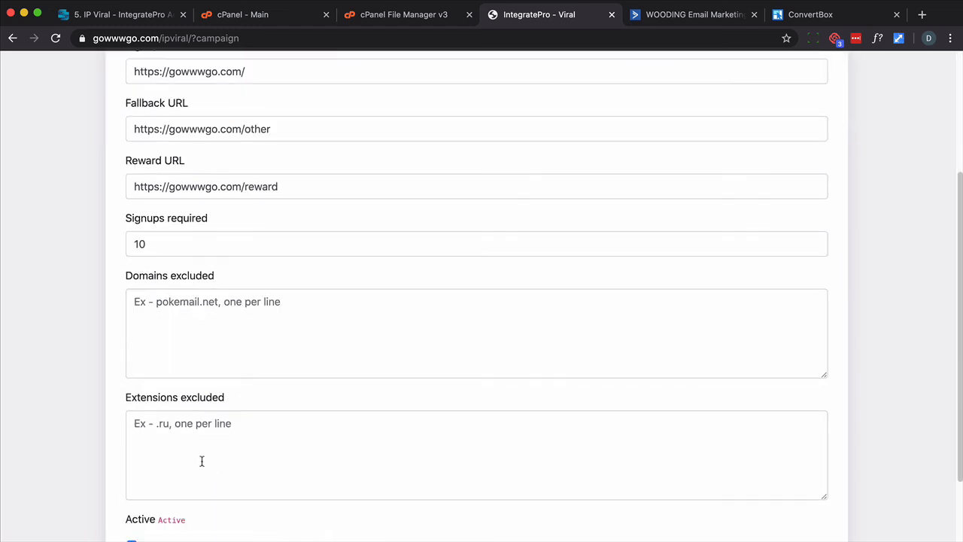
scroll(176, 505, up, 3)
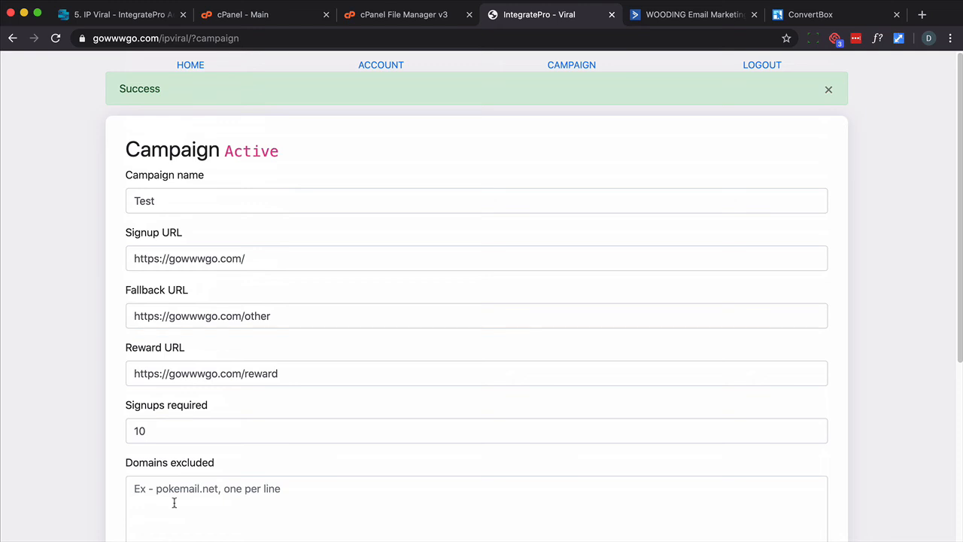
Return to the course tab, open the 6. Go Live lesson and read its first testing steps
key(super+1)
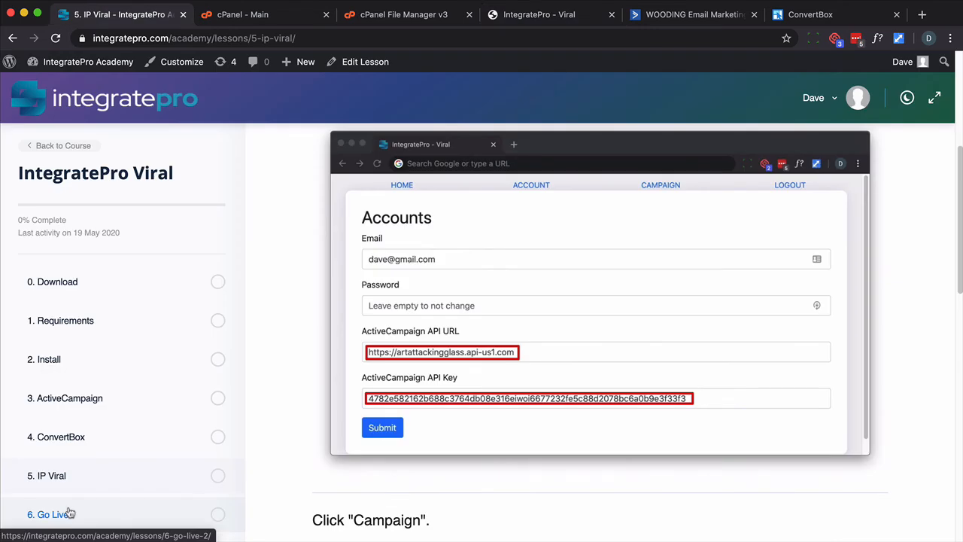
click(64, 512)
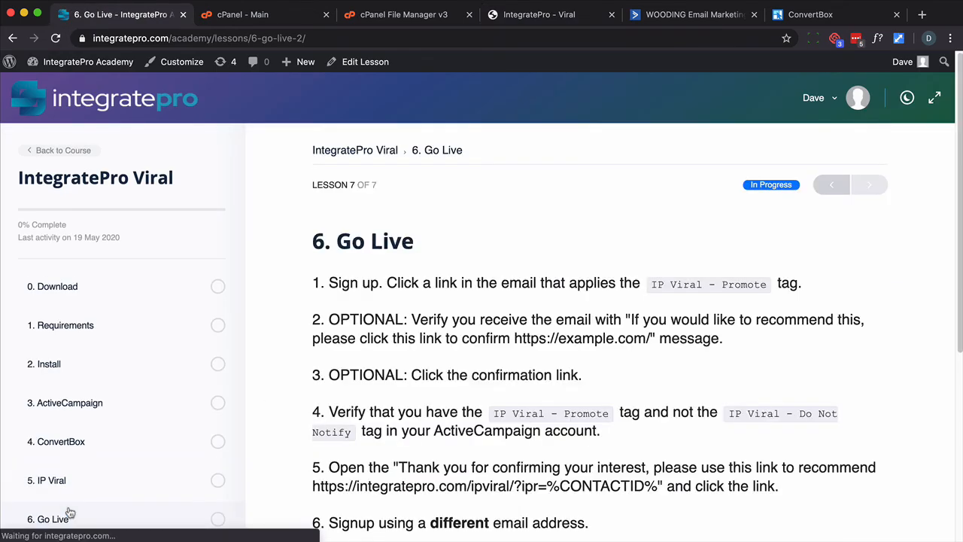
scroll(256, 398, down, 2)
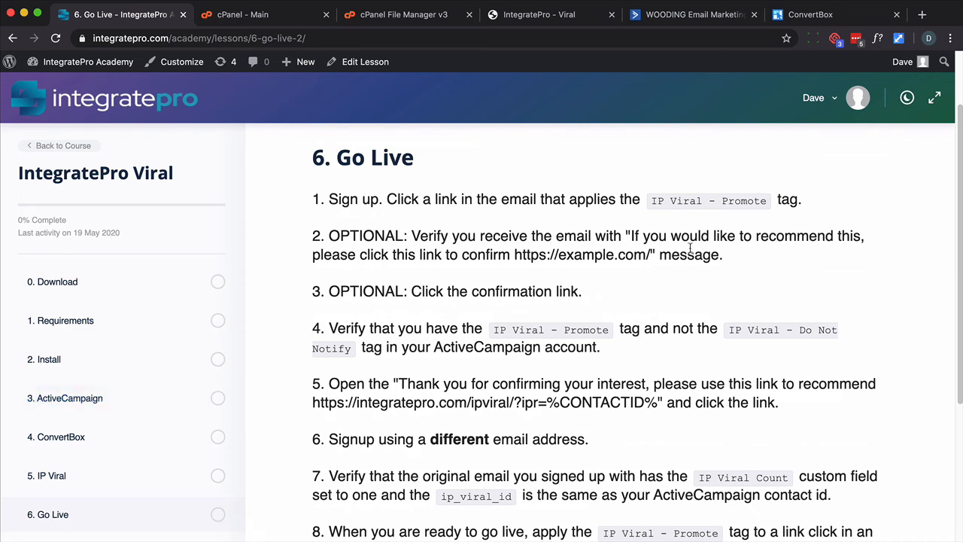
triple_click(703, 203)
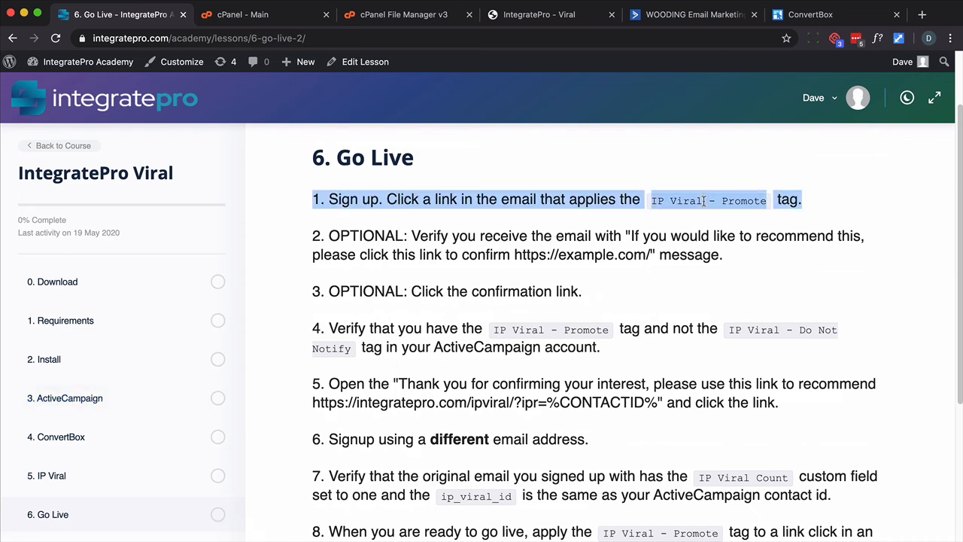
click(693, 221)
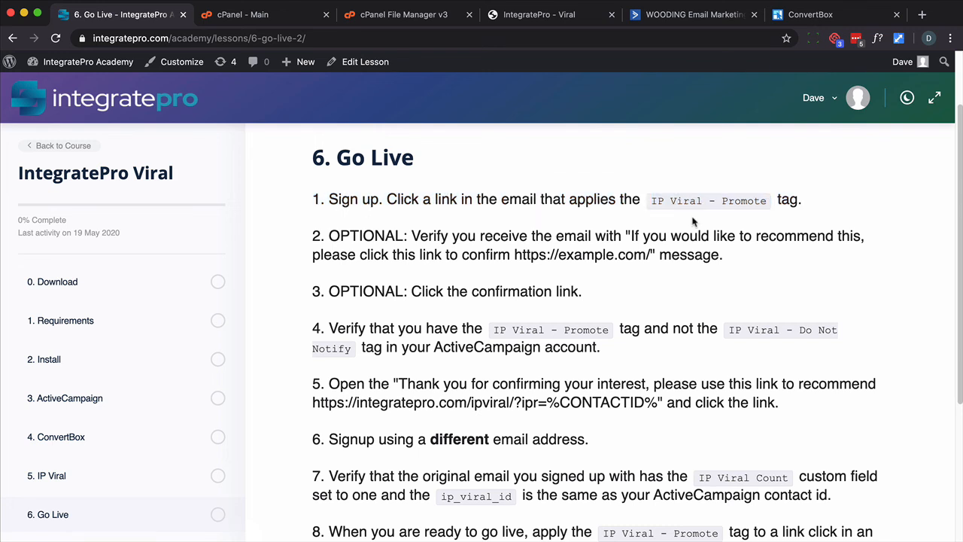
drag(658, 198, 760, 196)
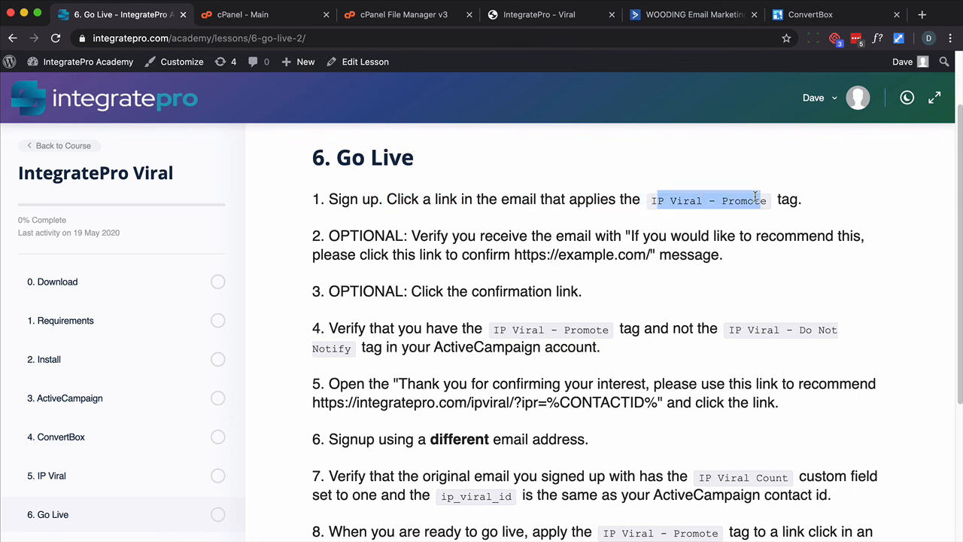
drag(608, 295, 304, 241)
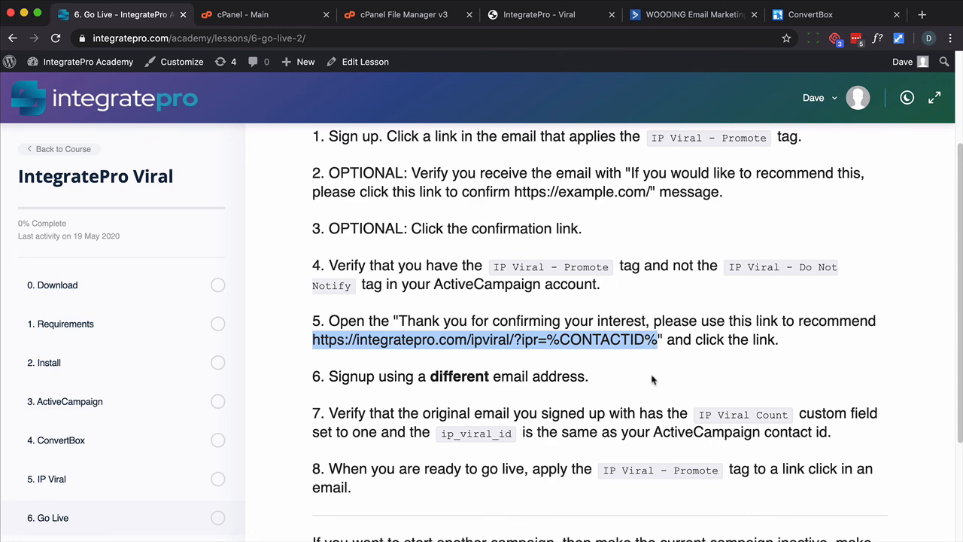
Read the remaining Go Live steps about applying the promote tag and starting another campaign
scroll(651, 382, down, 1)
scroll(650, 382, down, 1)
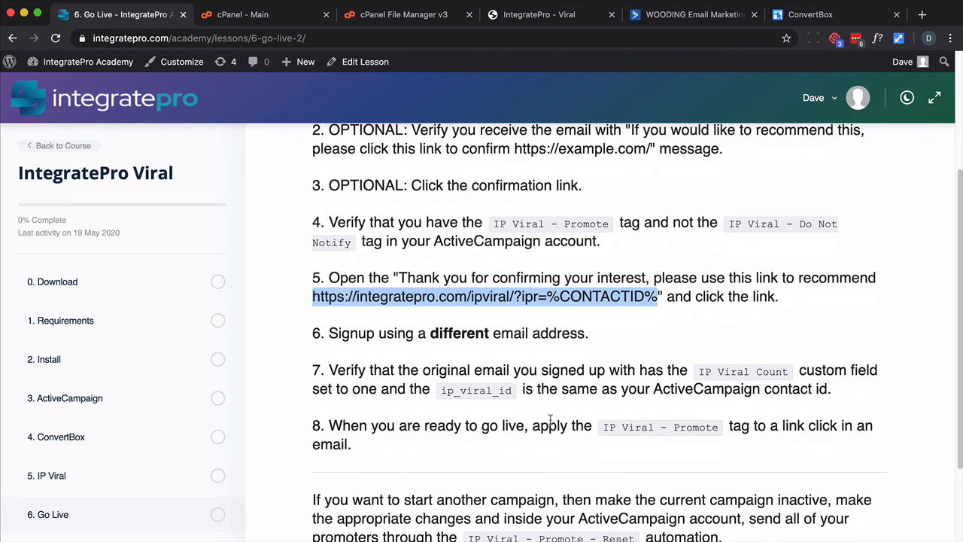
drag(697, 374, 779, 368)
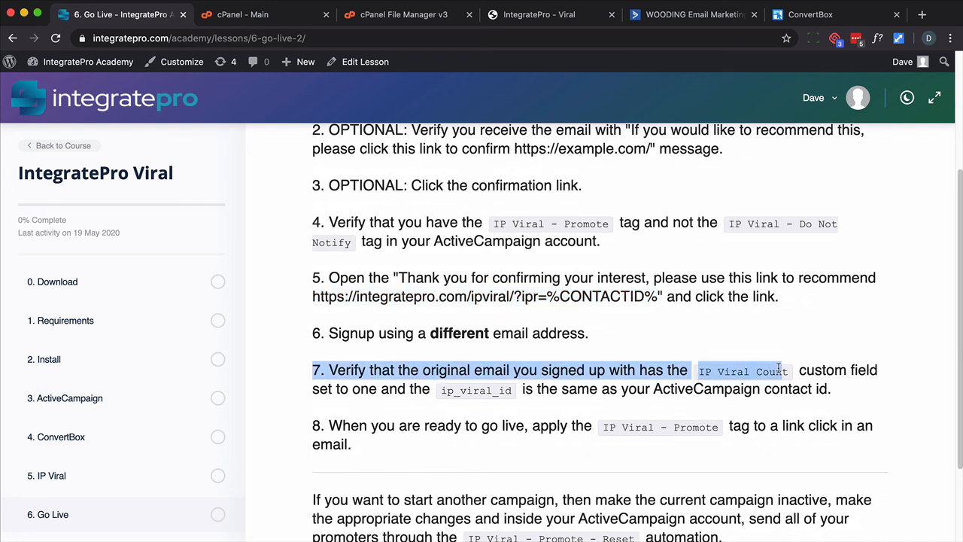
click(780, 376)
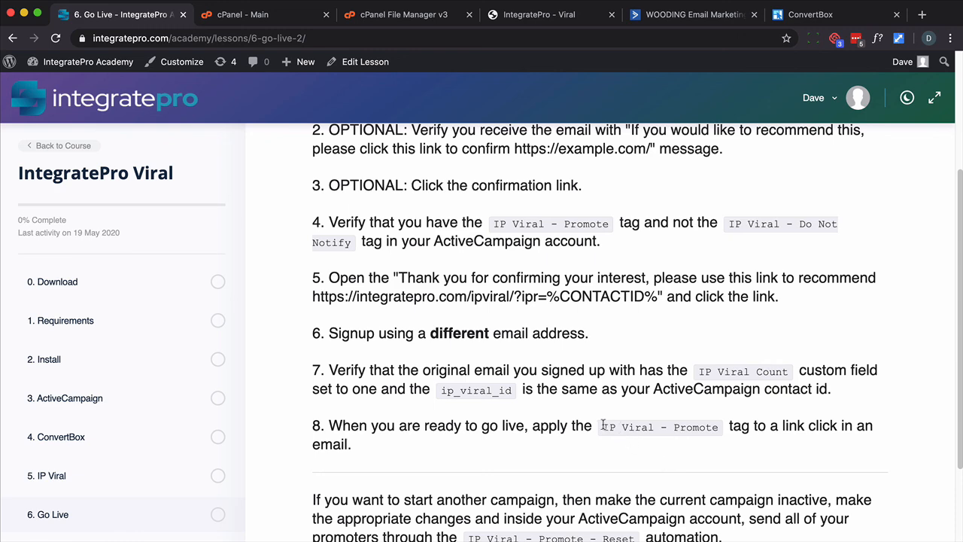
drag(602, 426, 720, 428)
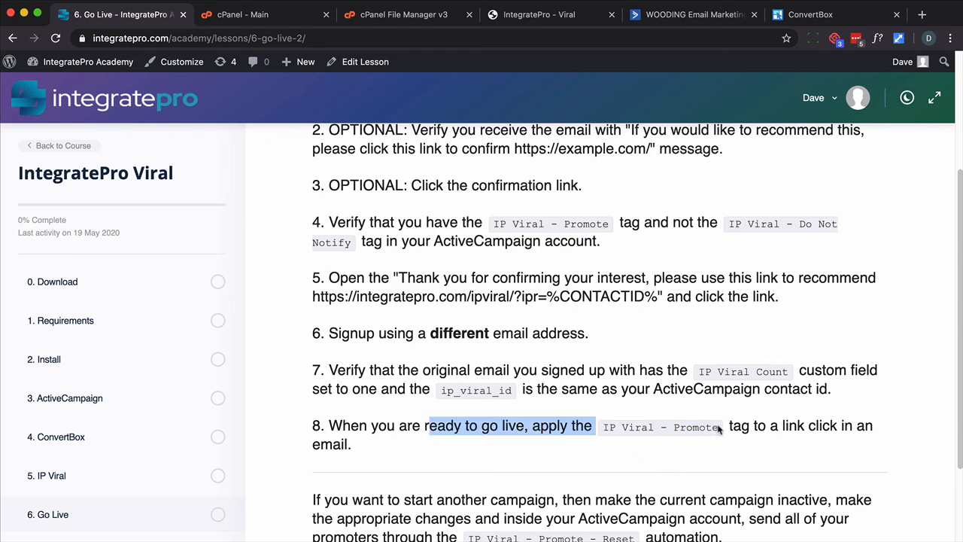
scroll(715, 435, down, 2)
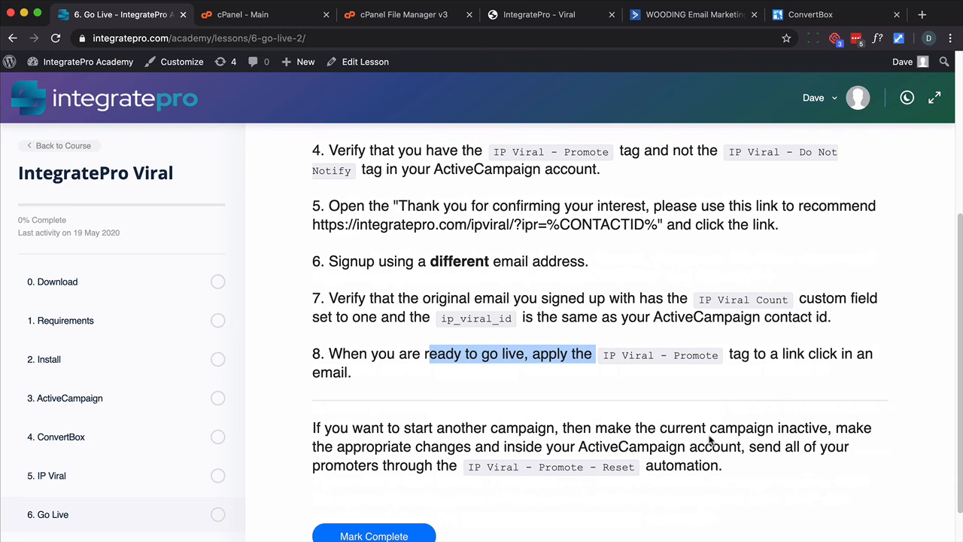
click(635, 468)
drag(489, 429, 577, 467)
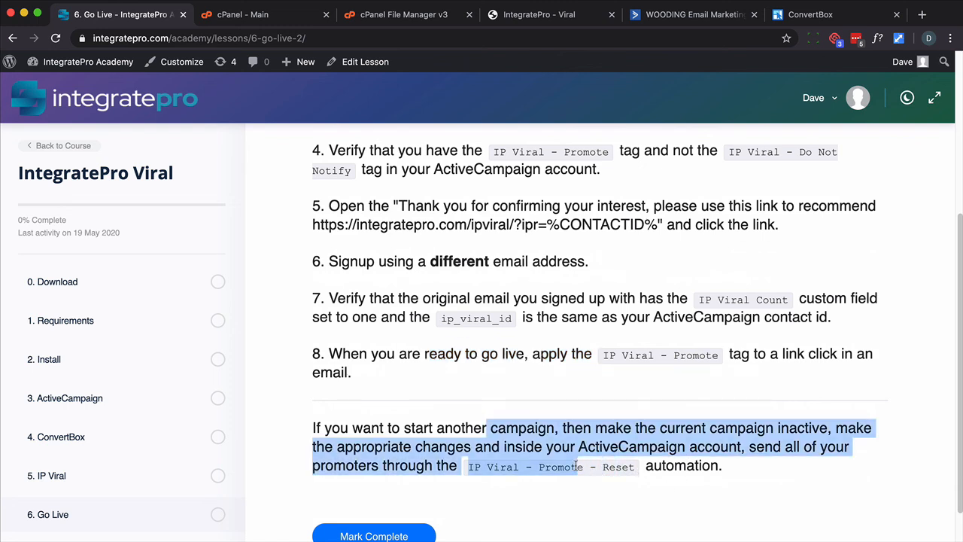
double_click(577, 467)
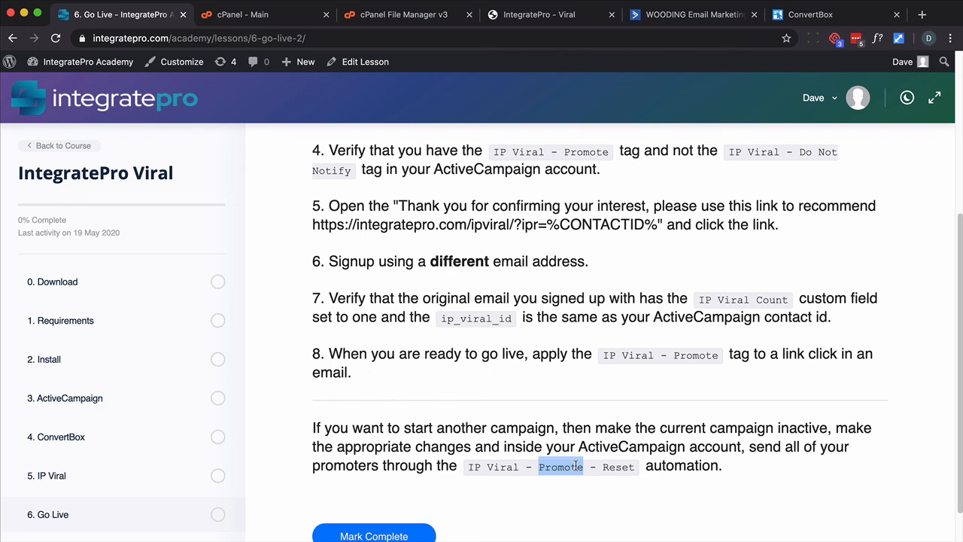